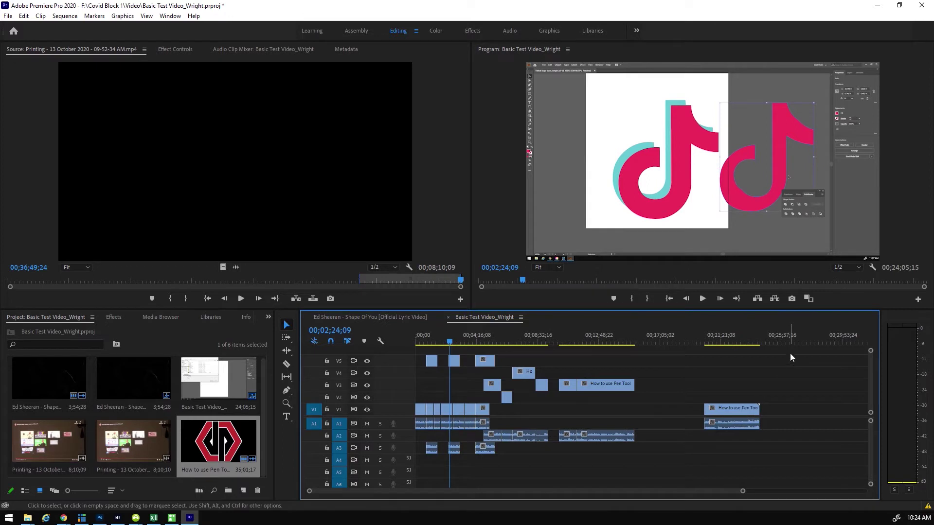
- Delete all clips from the open sequence's timeline
left_click_drag(792, 352, 409, 464)
key("Delete")
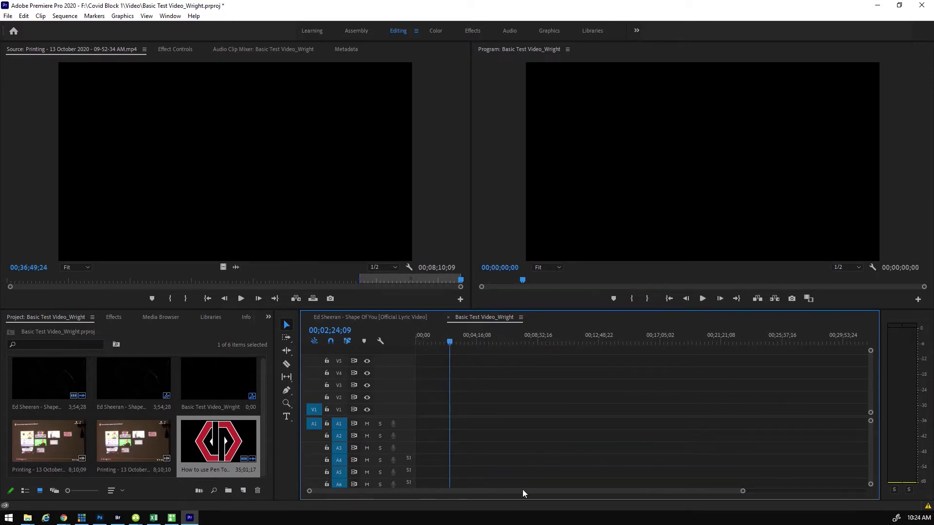
left_click_drag(743, 491, 869, 495)
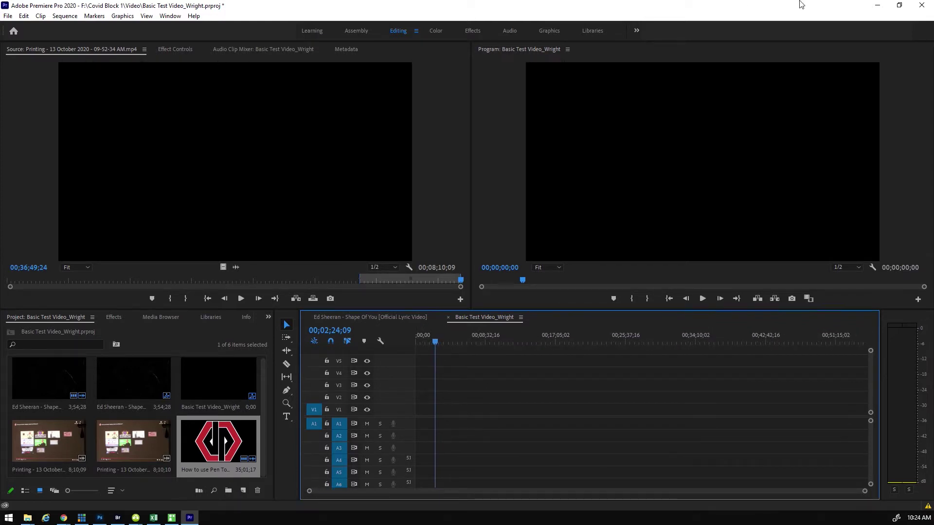
- Switch to Photoshop and create a new Film & Video document with the HDTV 1080p preset, 1920 x 1080 px at 72 ppi
left_click(878, 6)
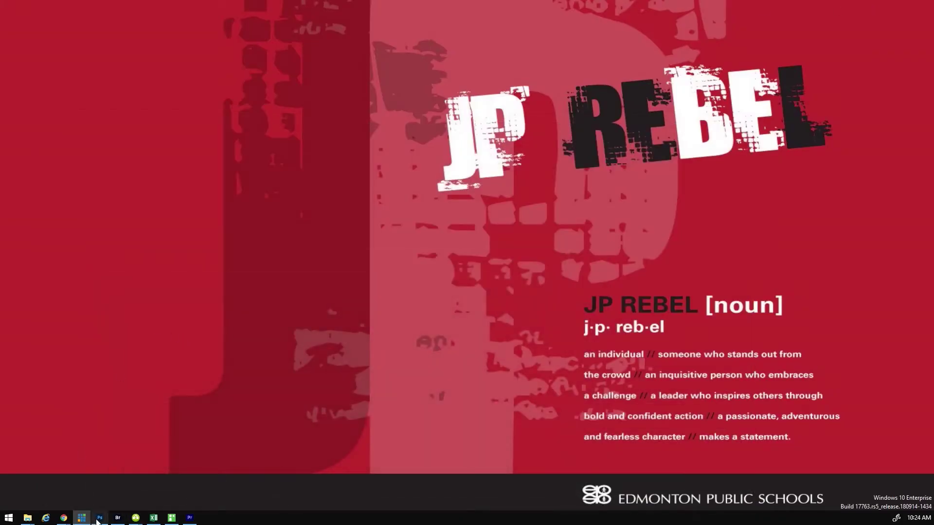
left_click(100, 518)
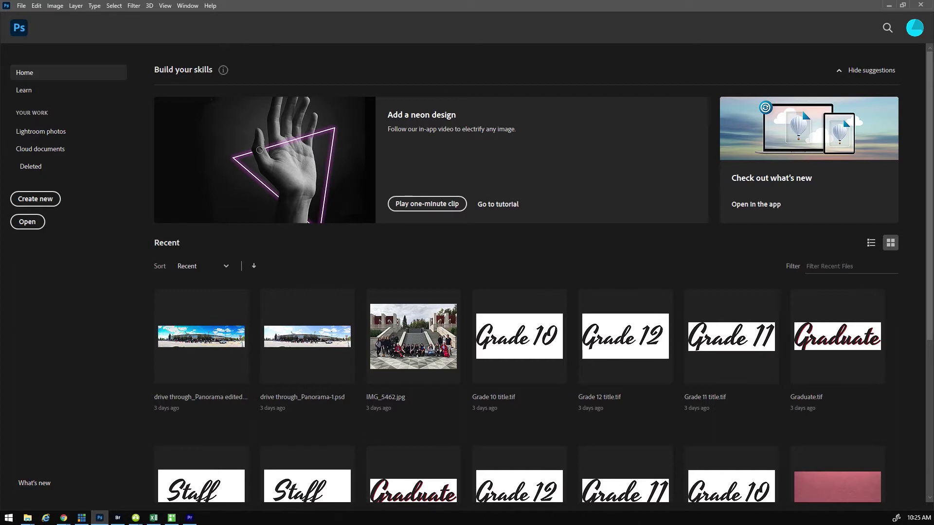
key("alt+Tab")
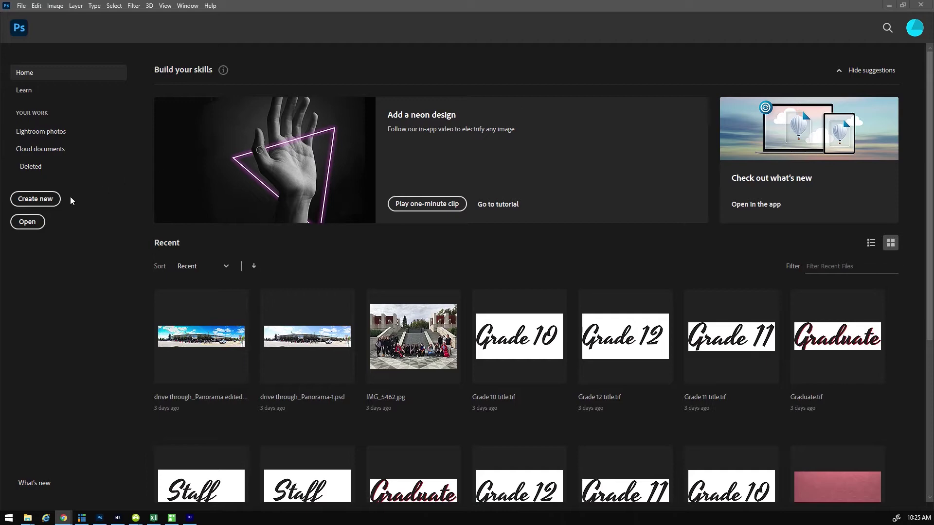
key("alt+Tab")
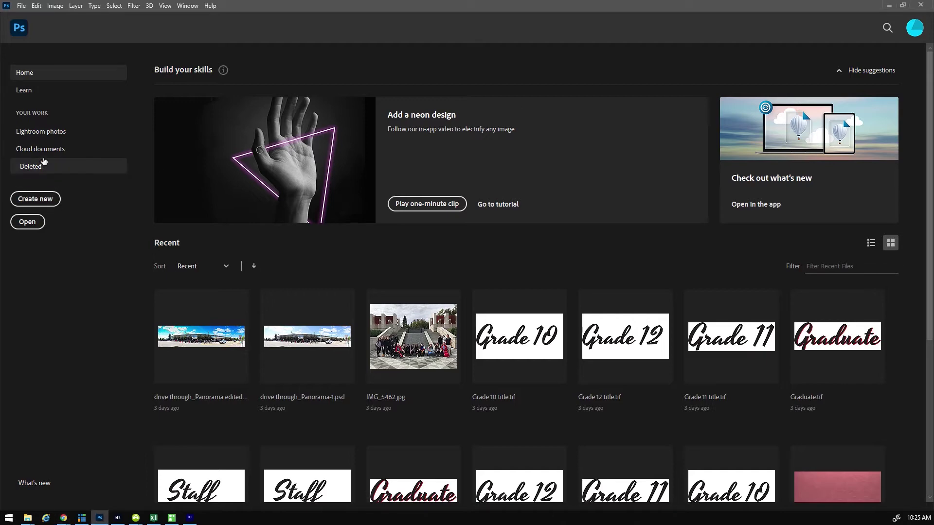
left_click(44, 201)
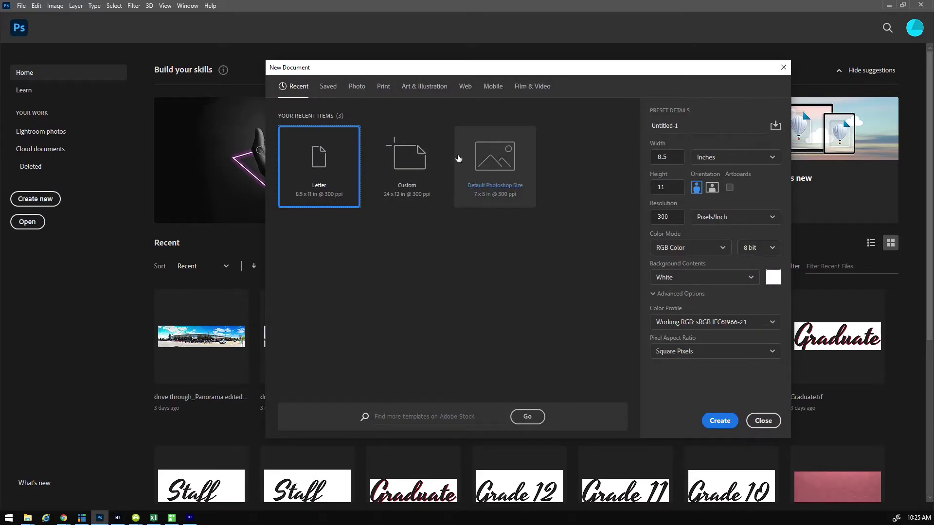
left_click(535, 90)
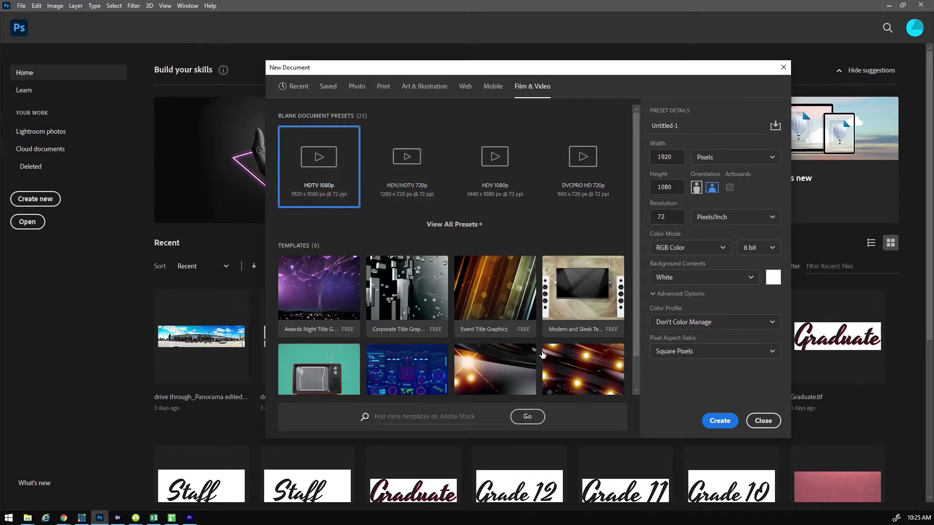
left_click(719, 422)
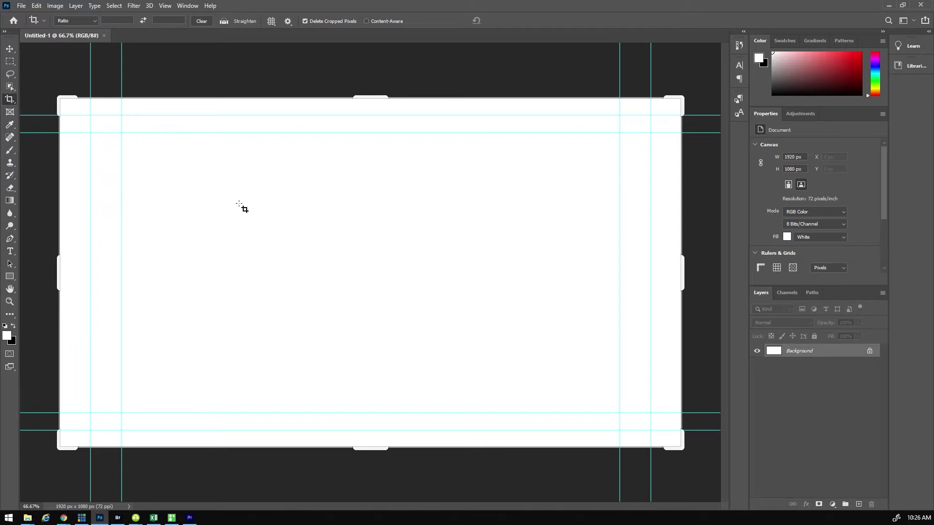
- Start placing a linked file and look through the Comtech Resources folder on drive D as large thumbnails
left_click(23, 7)
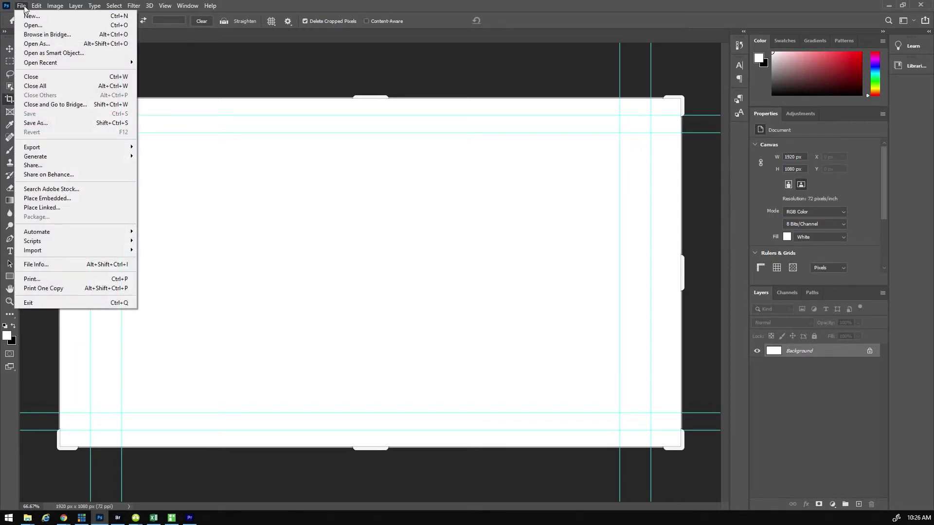
left_click(50, 209)
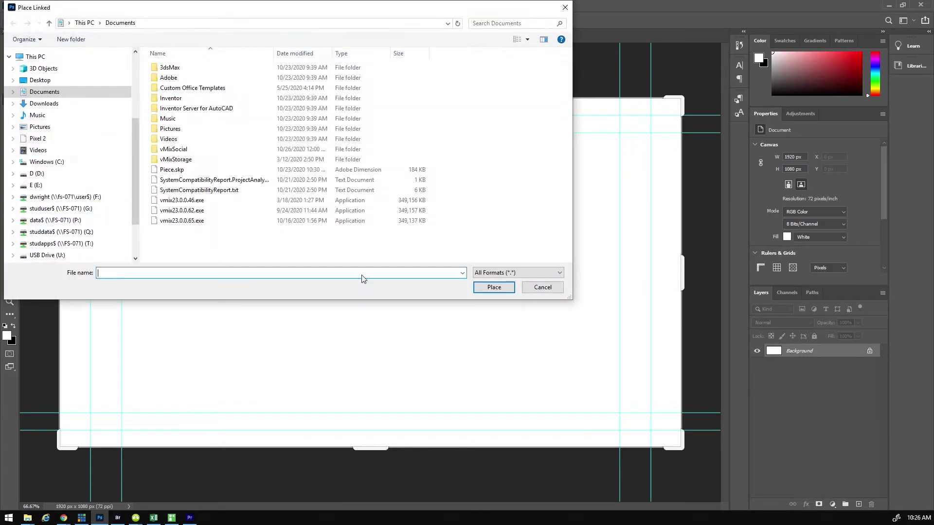
left_click(34, 174)
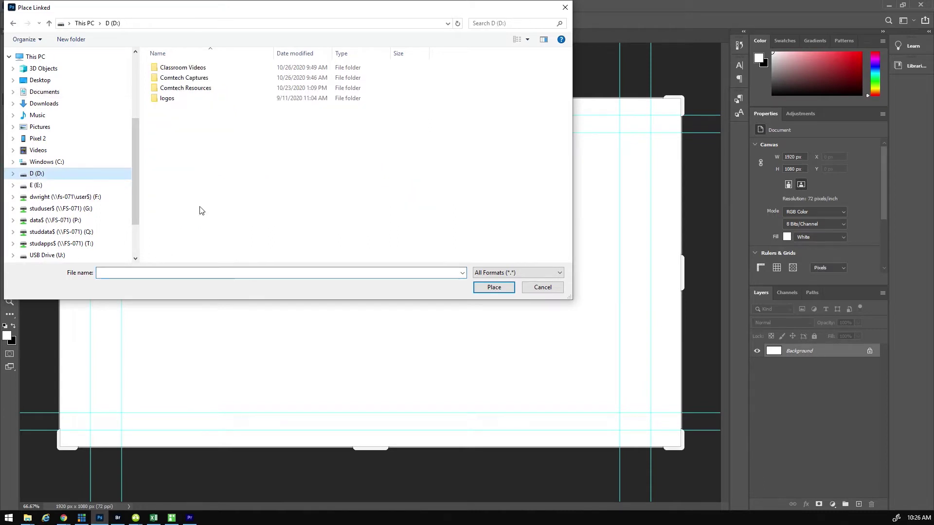
double_click(185, 89)
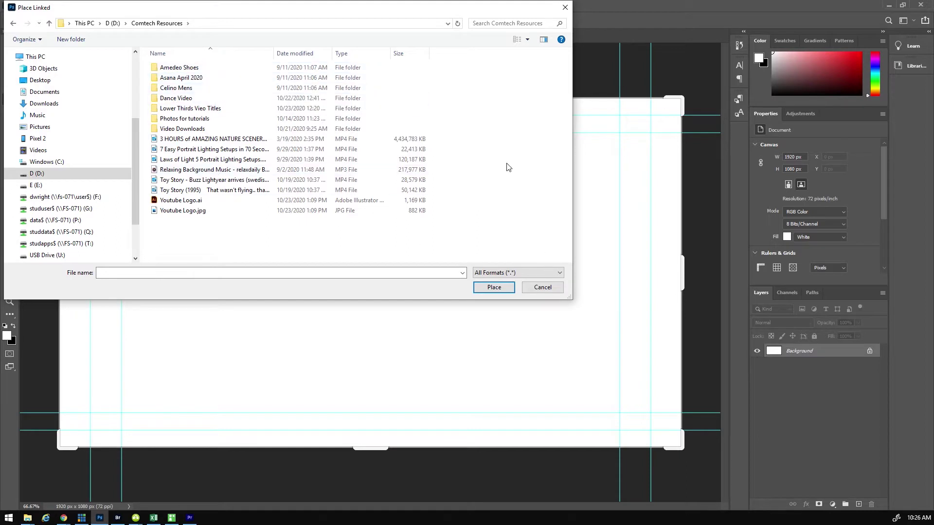
left_click(528, 39)
left_click(551, 14)
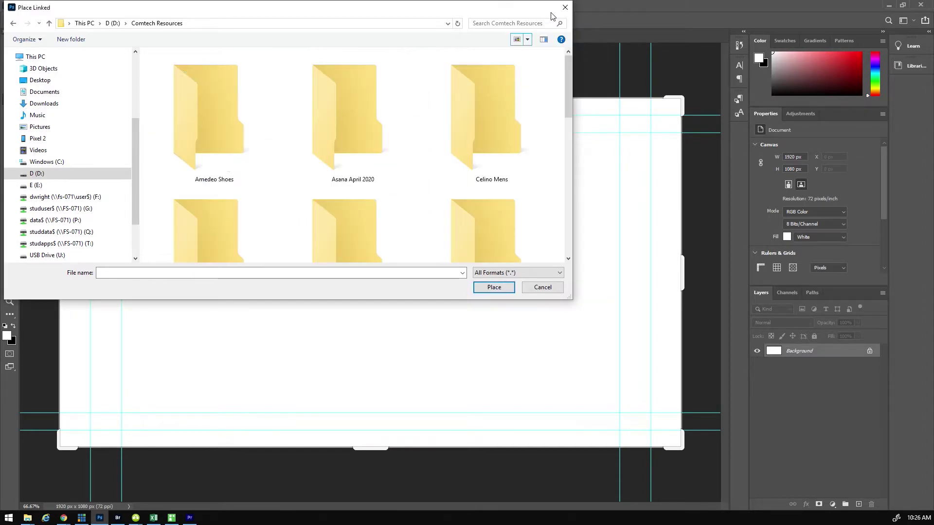
scroll(416, 181, "down", 4)
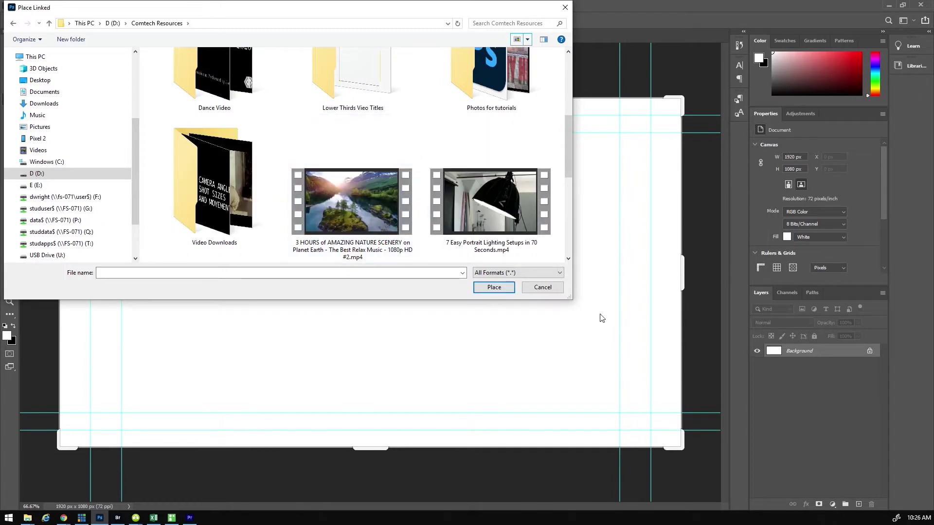
left_click_drag(569, 300, 756, 443)
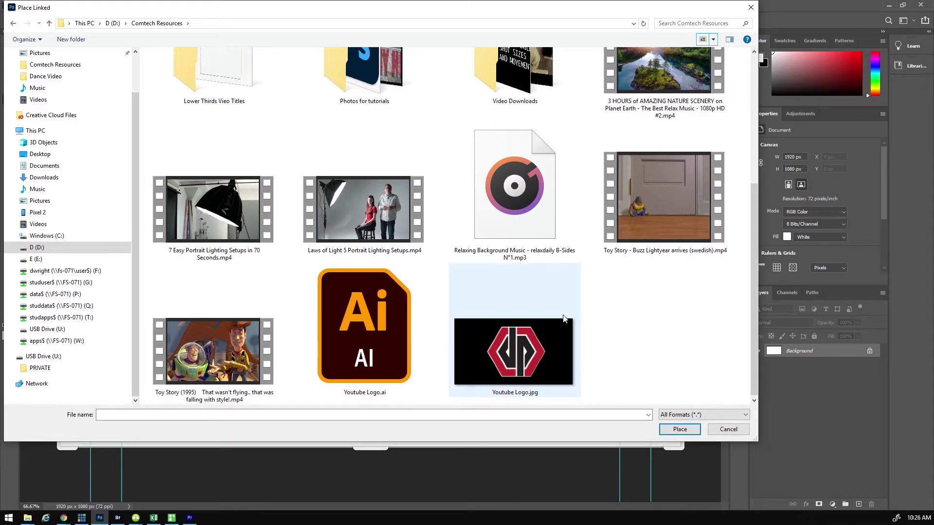
scroll(512, 270, "up", 2)
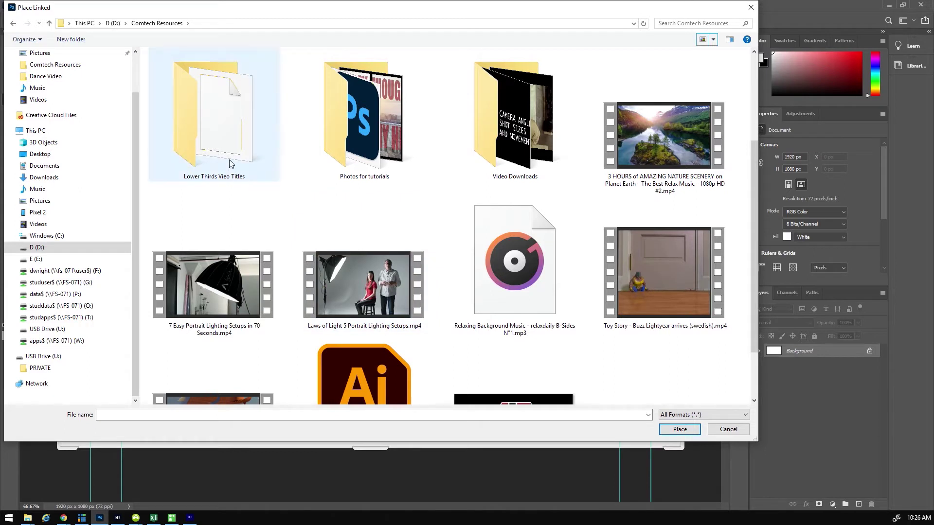
- Look through the logos and Comtech Captures folders on drive D for an image to place
left_click(112, 23)
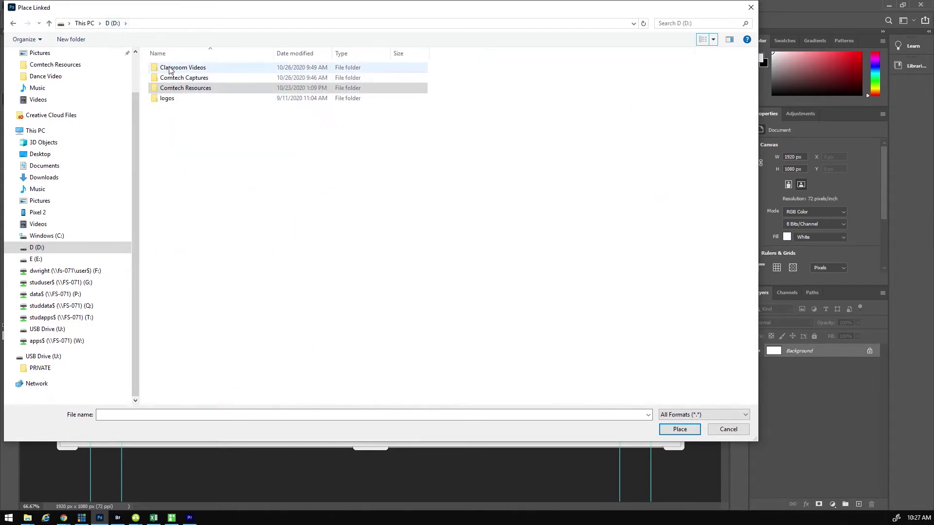
double_click(168, 98)
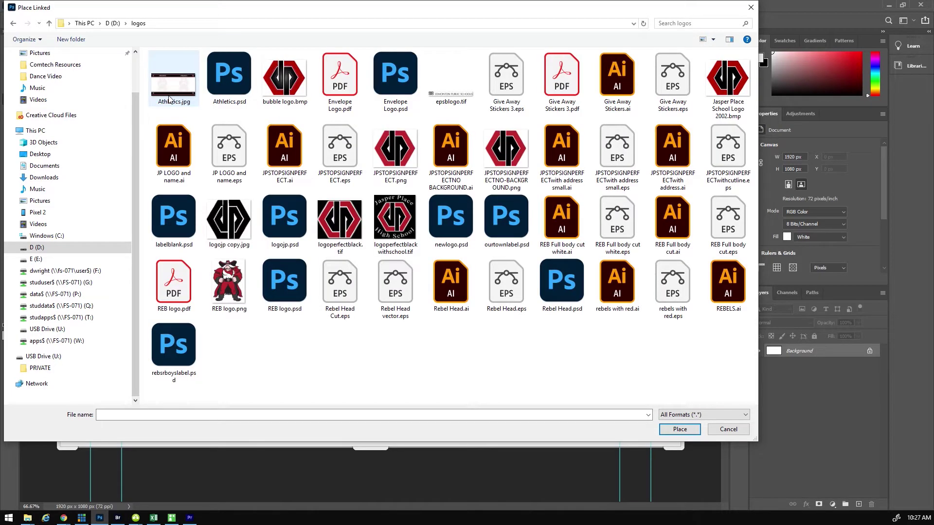
left_click(109, 24)
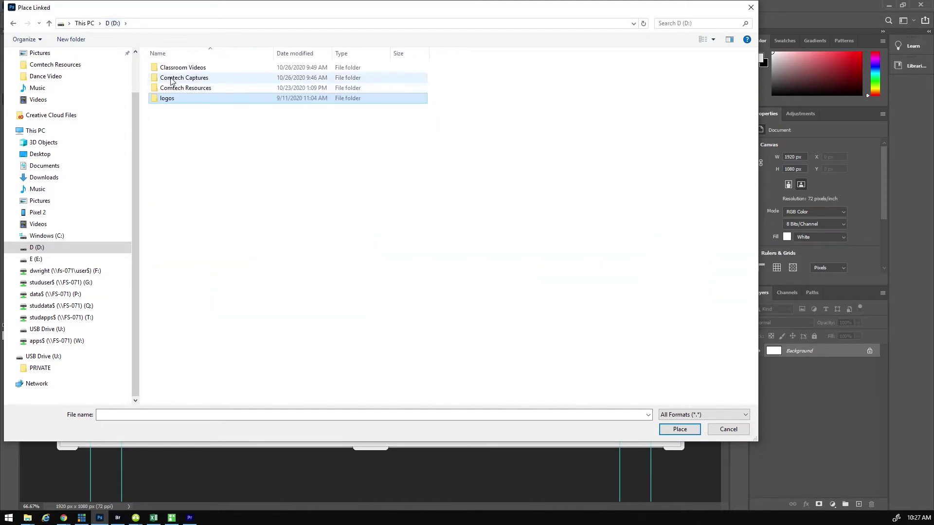
double_click(170, 79)
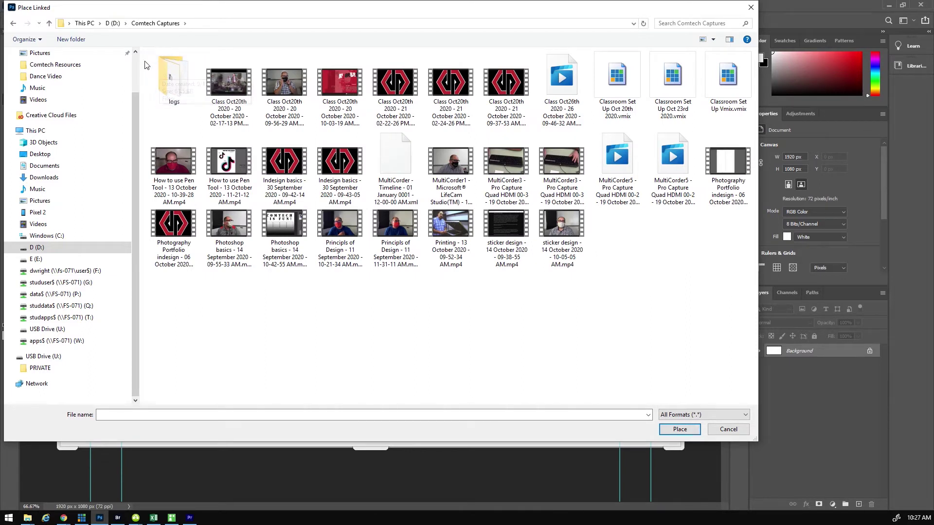
- Place Image 4 Youtube.psd from the Photoshop basics folder inside Covid Block 1 on drive F as a linked object
left_click(37, 271)
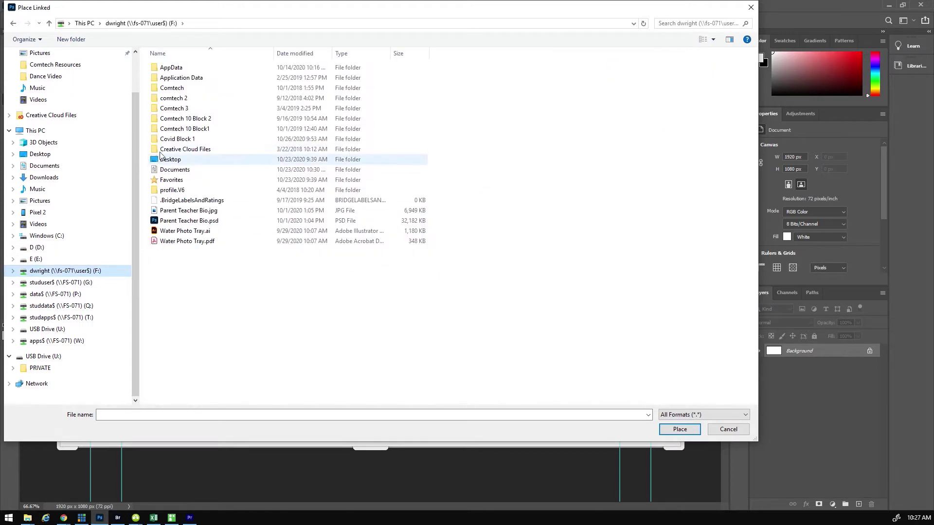
double_click(162, 140)
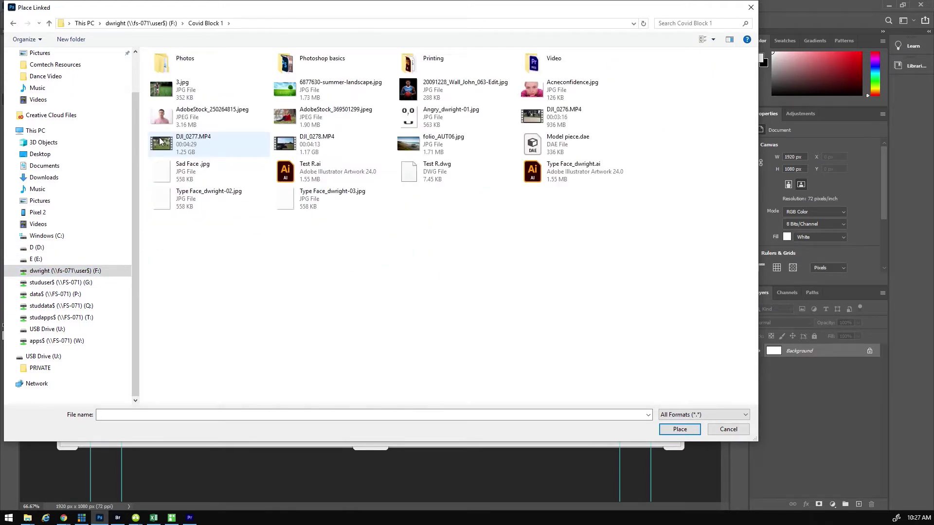
double_click(287, 64)
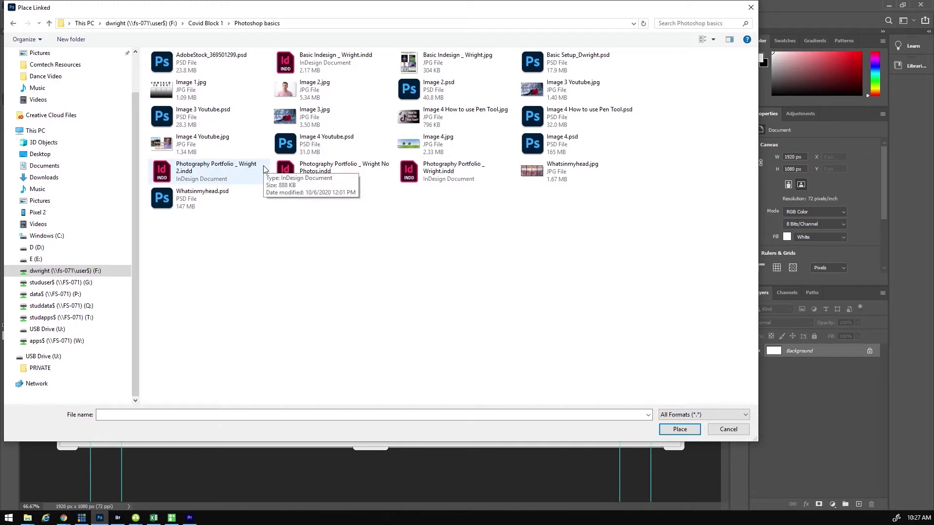
left_click(289, 147)
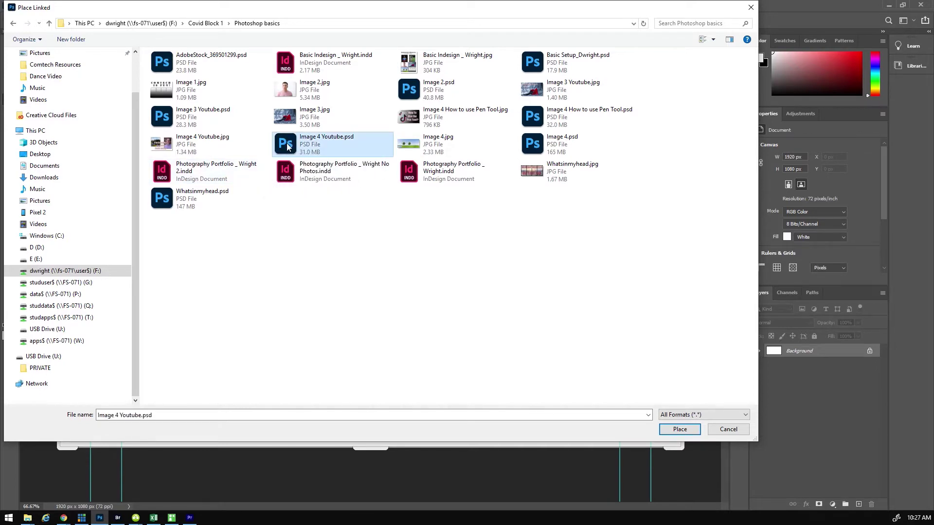
double_click(287, 145)
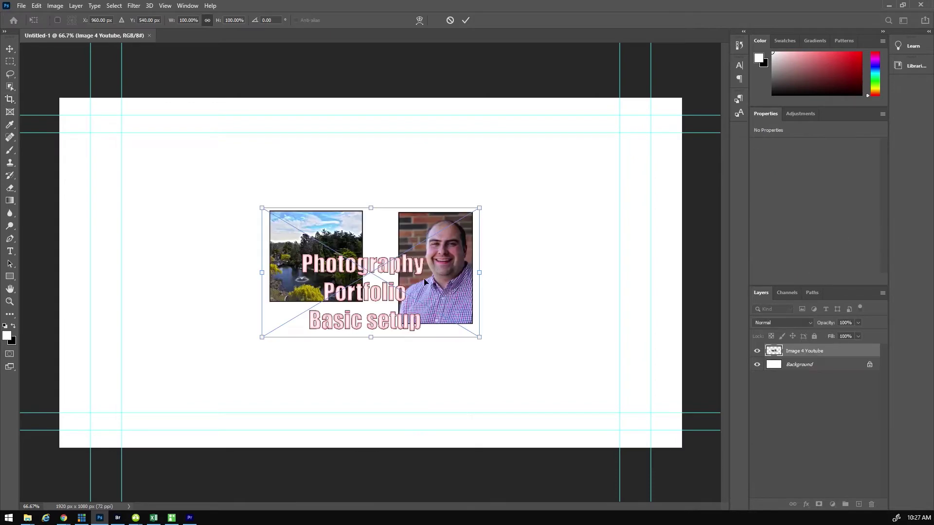
- Scale the placed Image 4 Youtube artwork to about 270% and position it to fill most of the canvas
left_click_drag(404, 251, 327, 238)
left_click_drag(228, 165, 215, 153)
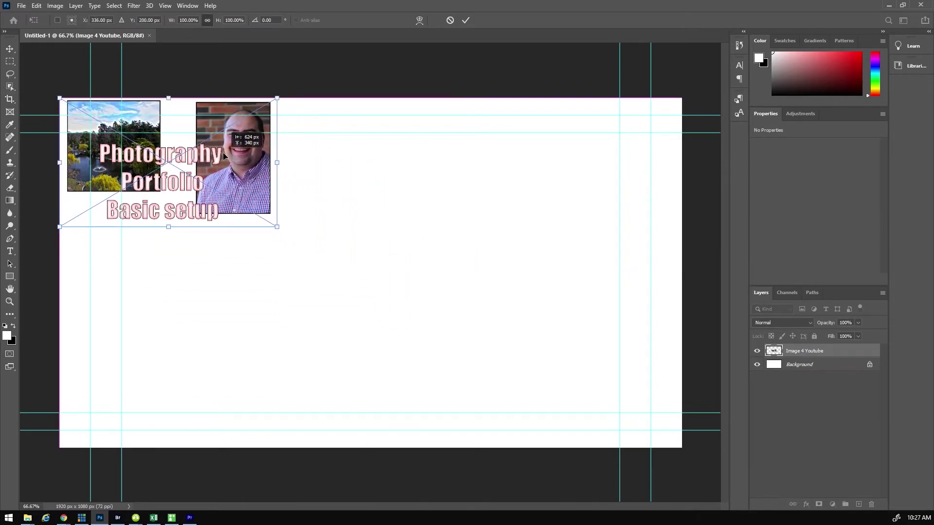
left_click_drag(278, 227, 658, 432)
left_click_drag(559, 307, 583, 307)
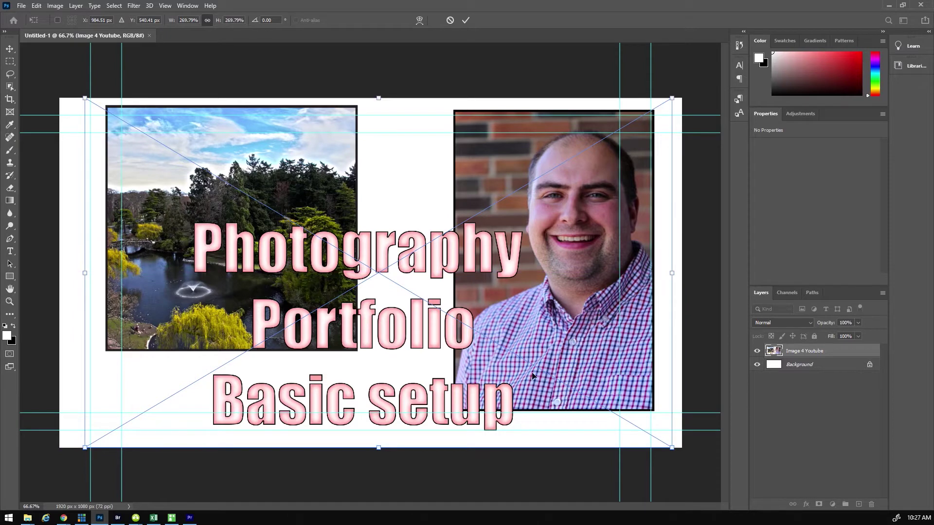
key("Return")
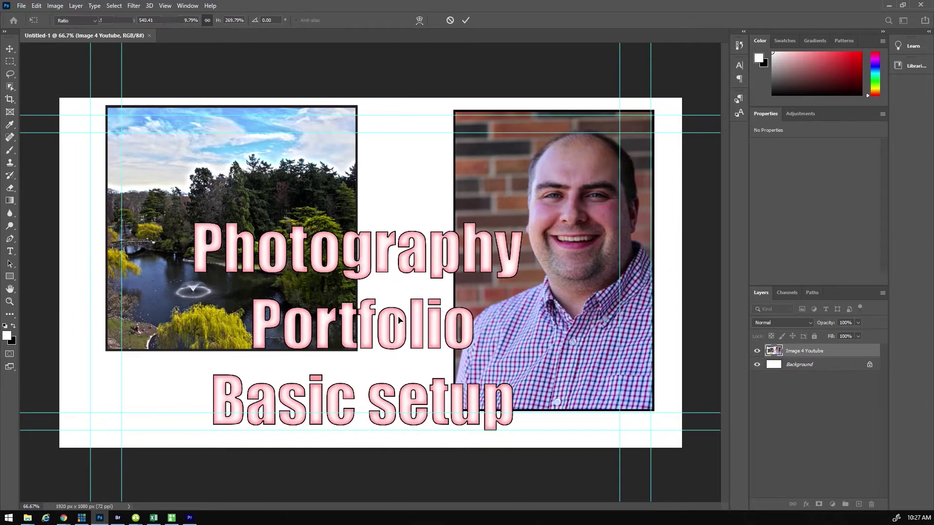
- Delete the Image 4 Youtube layer from the untitled document
key("c")
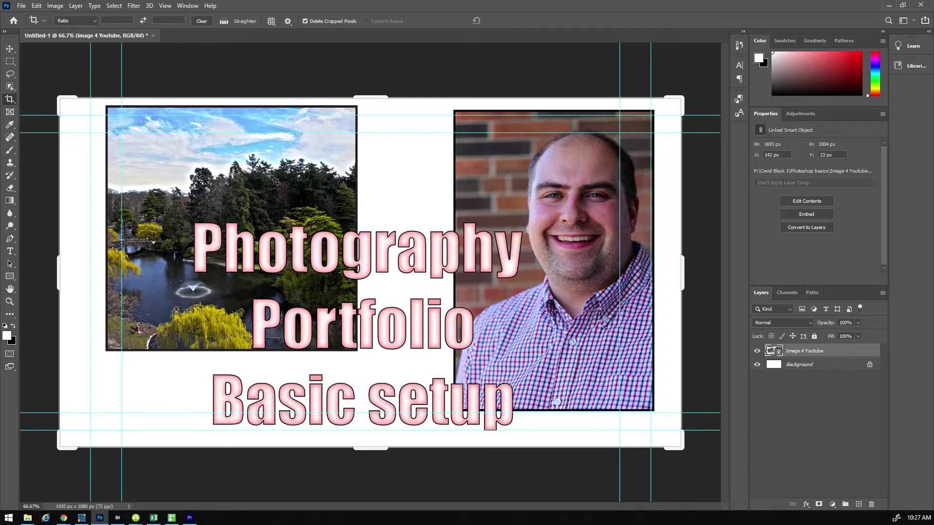
key("Delete")
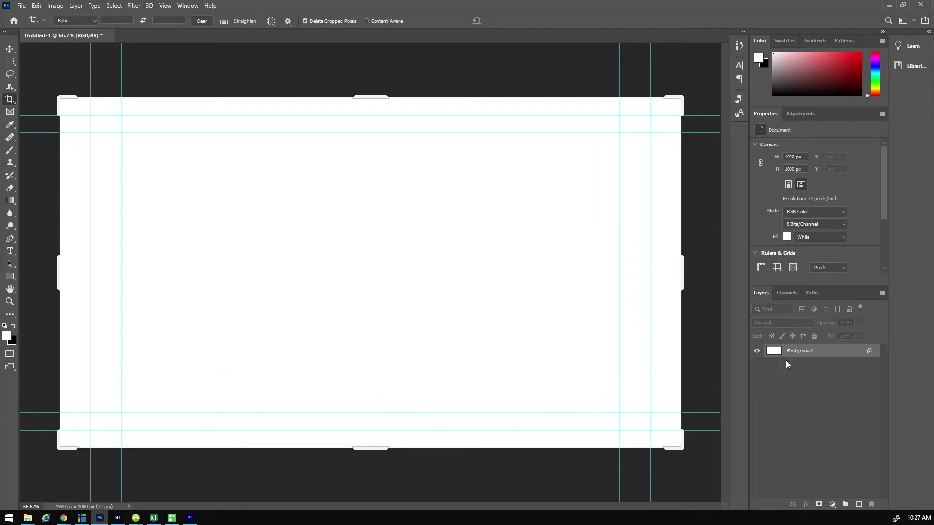
- Open Image 4 Youtube.psd and copy its portrait photo layer into the untitled 1920 x 1080 px document
left_click(21, 6)
left_click(34, 26)
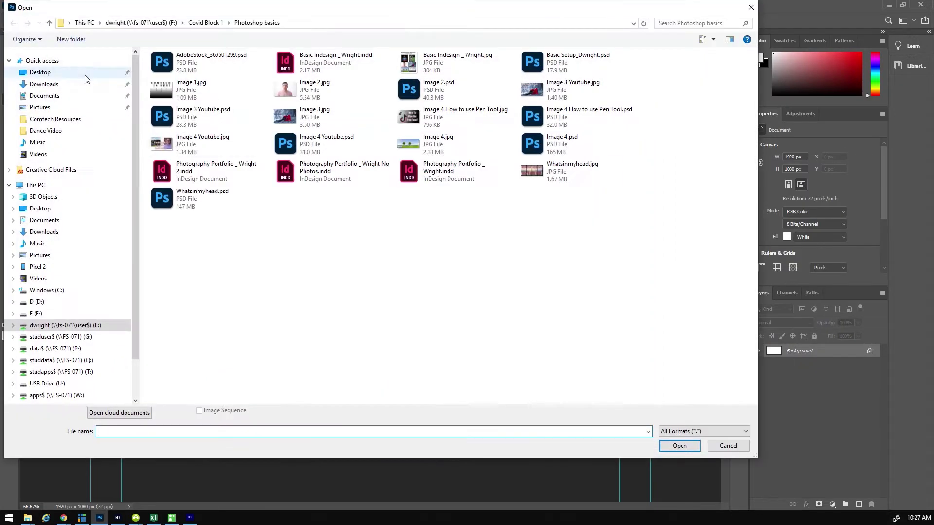
double_click(299, 144)
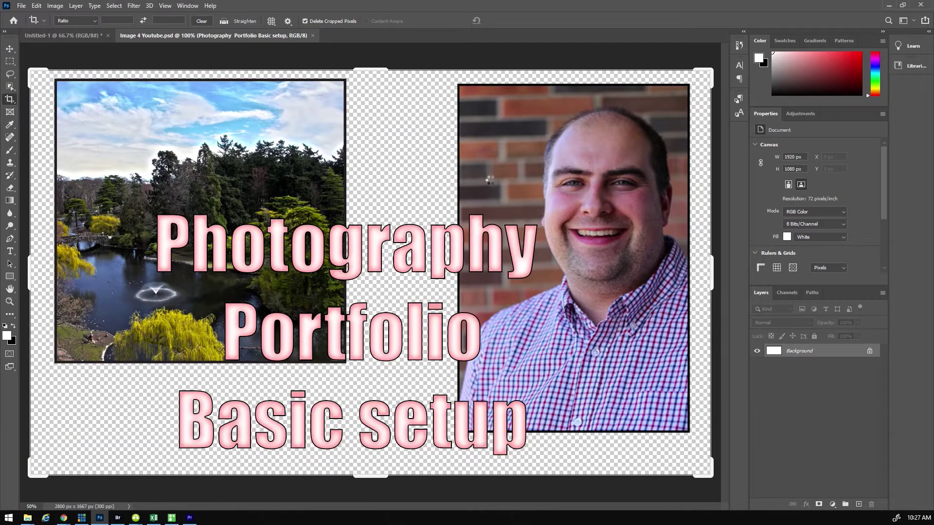
key("v")
left_click_drag(555, 173, 366, 282)
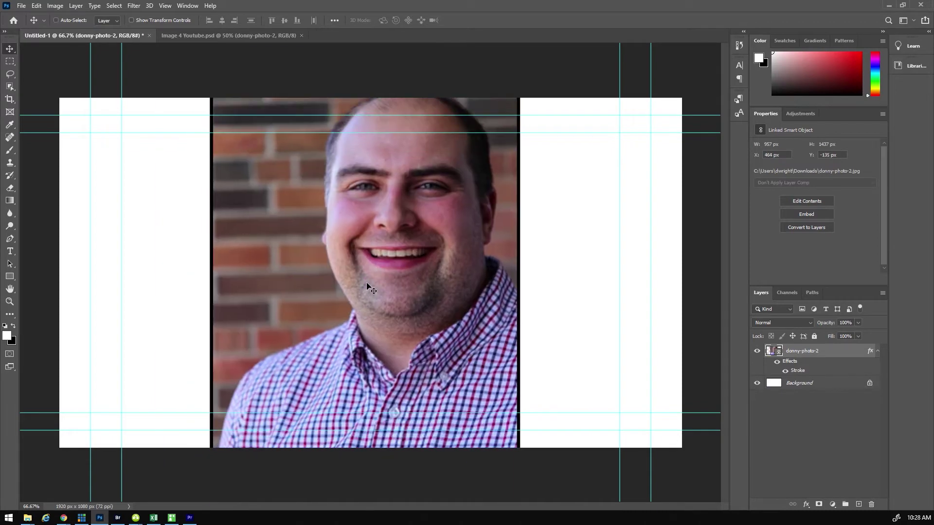
- Scale the portrait photo to about 218% and position it along the right side of the canvas, centred vertically
key("ctrl+t")
left_click_drag(209, 54, 287, 169)
left_click_drag(309, 262, 213, 198)
left_click_drag(422, 456, 350, 398)
left_click_drag(240, 189, 312, 218)
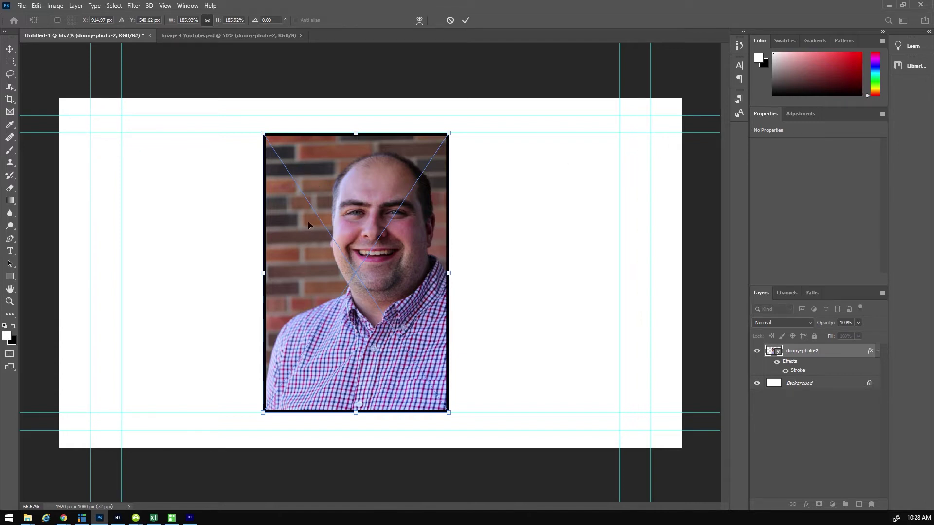
left_click_drag(312, 243, 506, 266)
left_click_drag(463, 157, 413, 120)
mouse_move(582, 276)
left_mouse_down()
mouse_move(571, 202)
mouse_move(585, 276)
left_mouse_up()
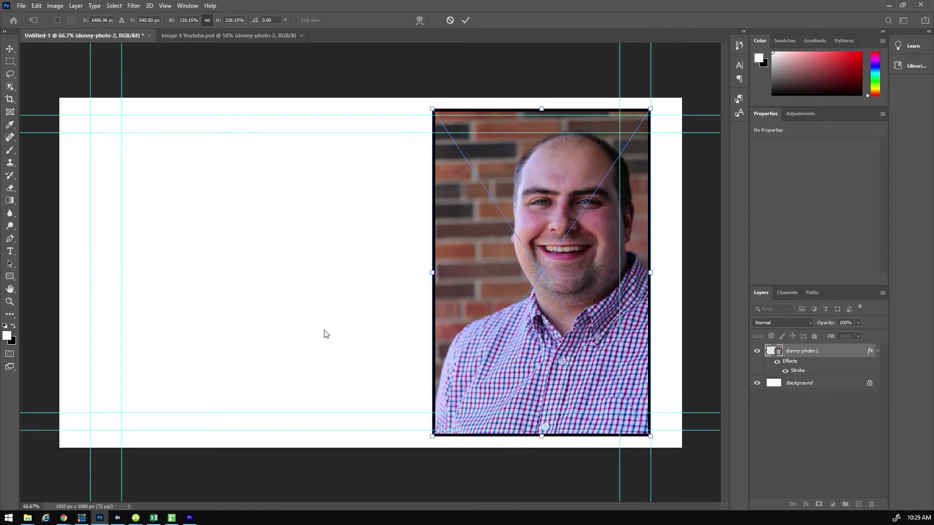
key("Return")
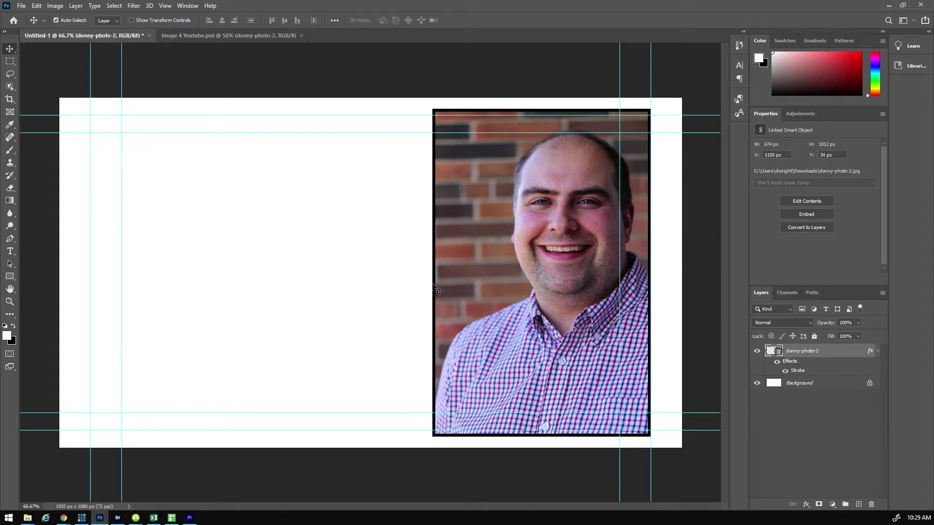
- Reposition the portrait photo slightly further inward on the right half of the canvas, at about X 1103 px, and deselect it
left_click_drag(538, 281, 214, 281)
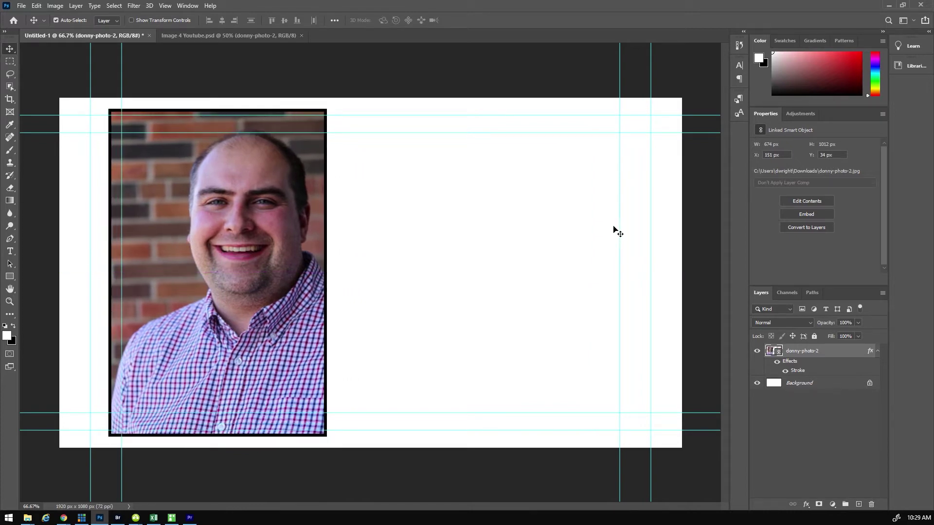
left_click_drag(226, 229, 522, 232)
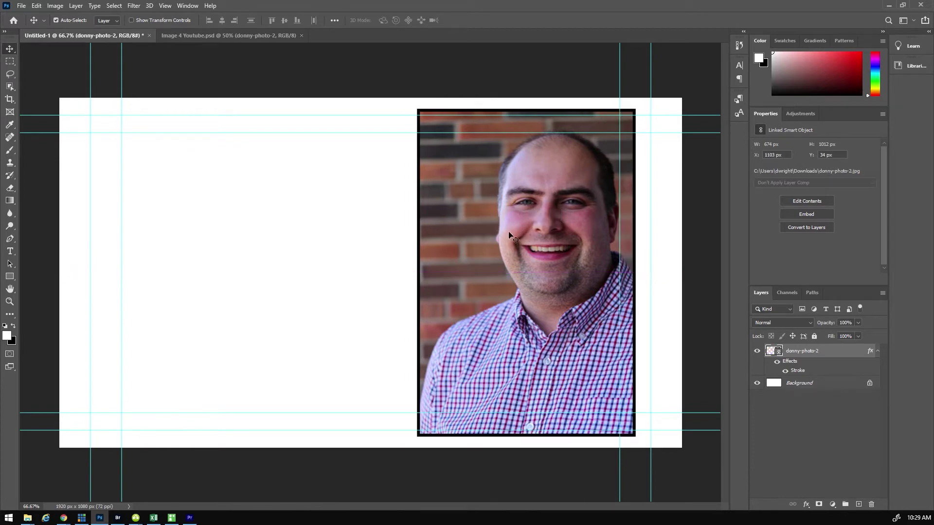
left_click(325, 248)
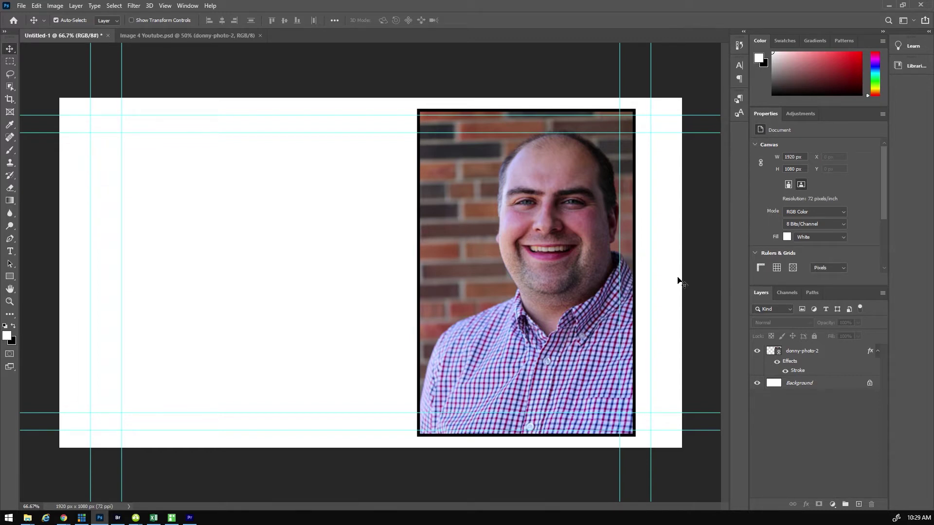
- Thicken the black inside stroke on the portrait photo layer to about 11 px
left_click(803, 354)
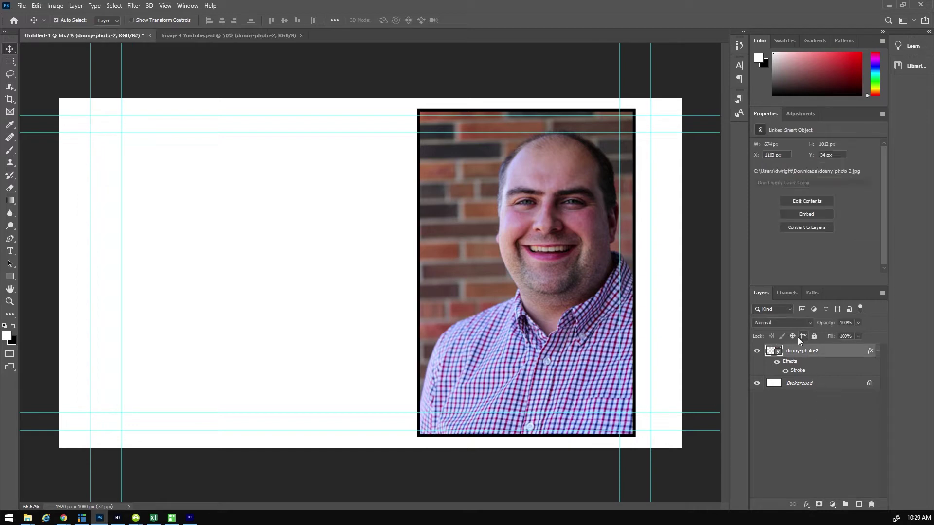
left_click(806, 505)
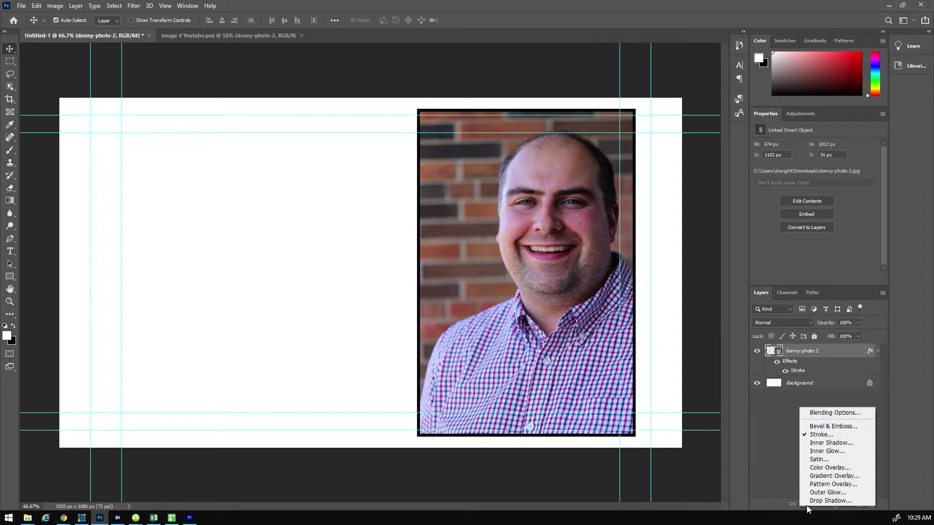
left_click(821, 435)
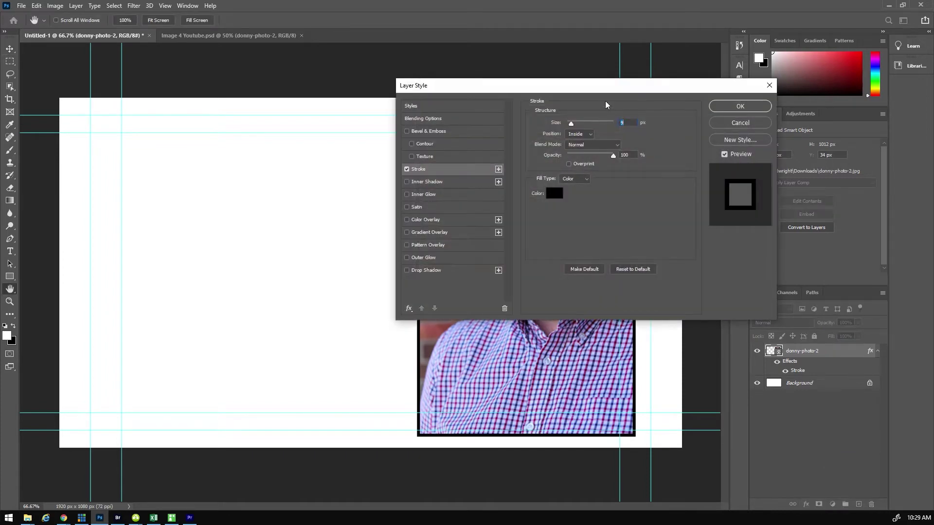
left_click_drag(612, 90, 241, 74)
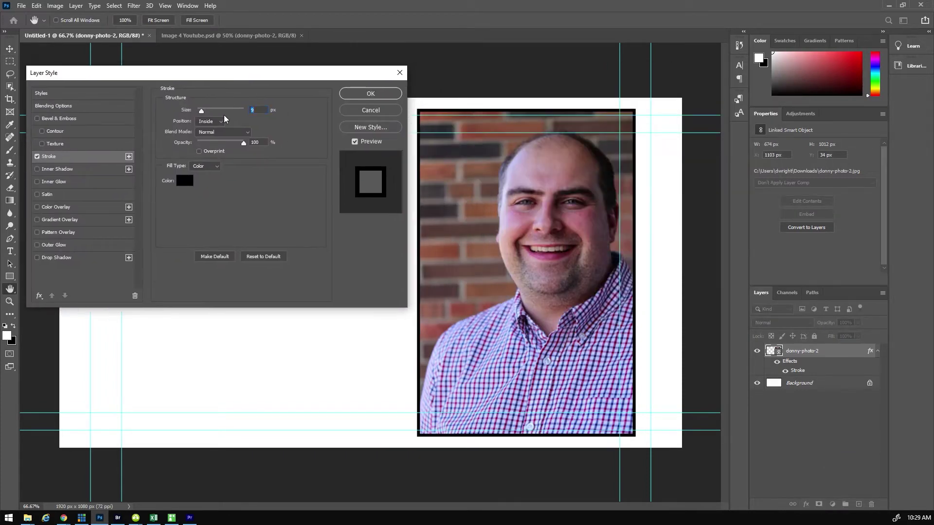
left_click_drag(201, 112, 203, 112)
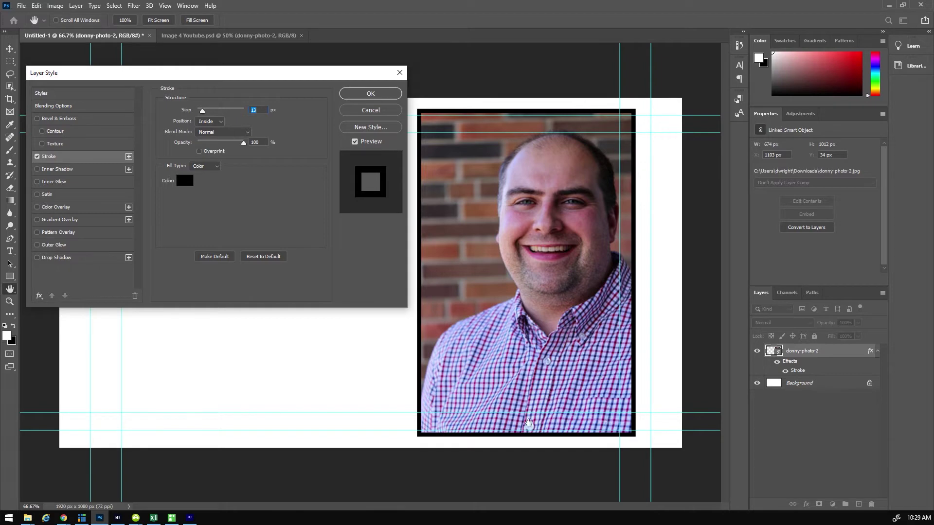
left_click(368, 94)
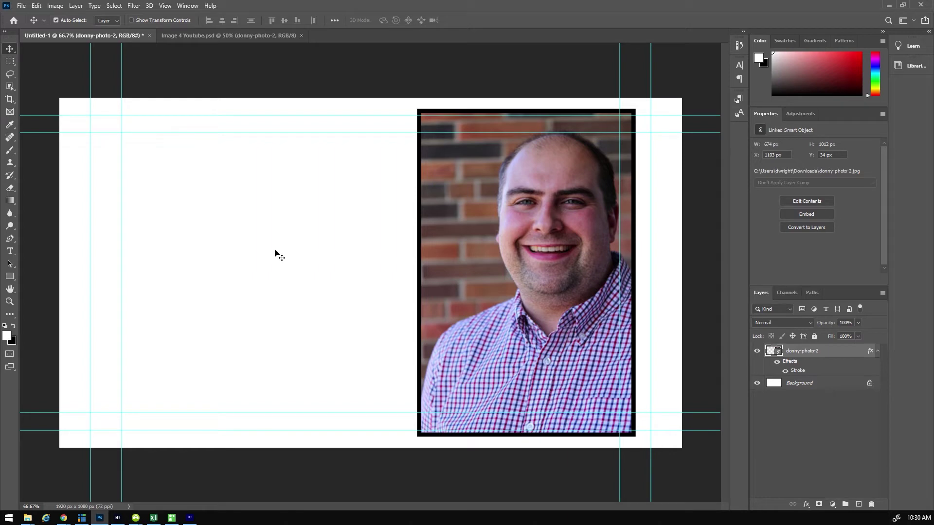
- Draw a rectangle of about 1945 x 1107 px over the whole canvas and fill it with red, CMYK 26, 100, 100, 0
left_click(9, 278)
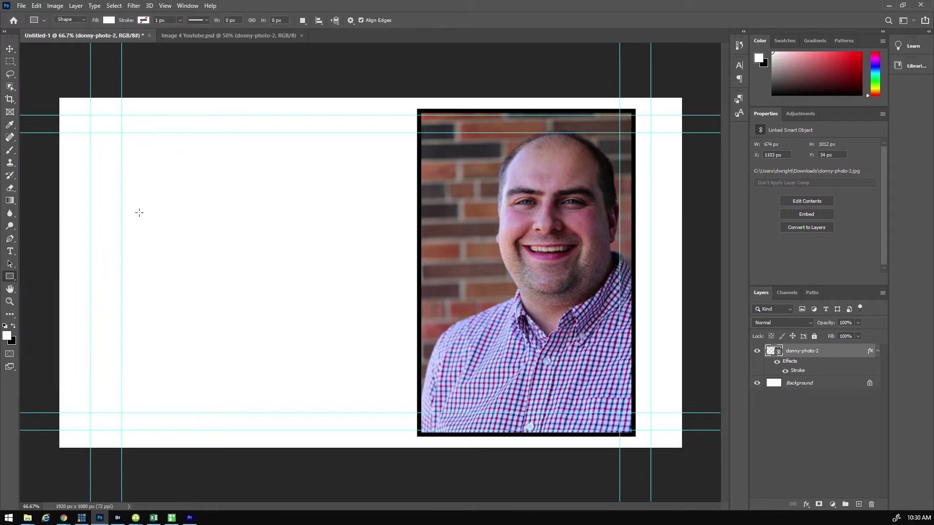
left_click_drag(55, 95, 686, 453)
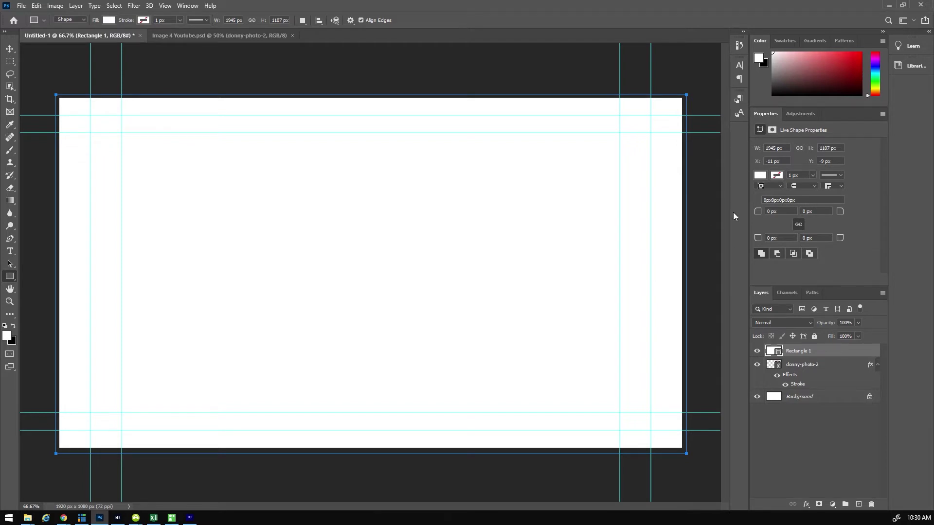
left_click(761, 176)
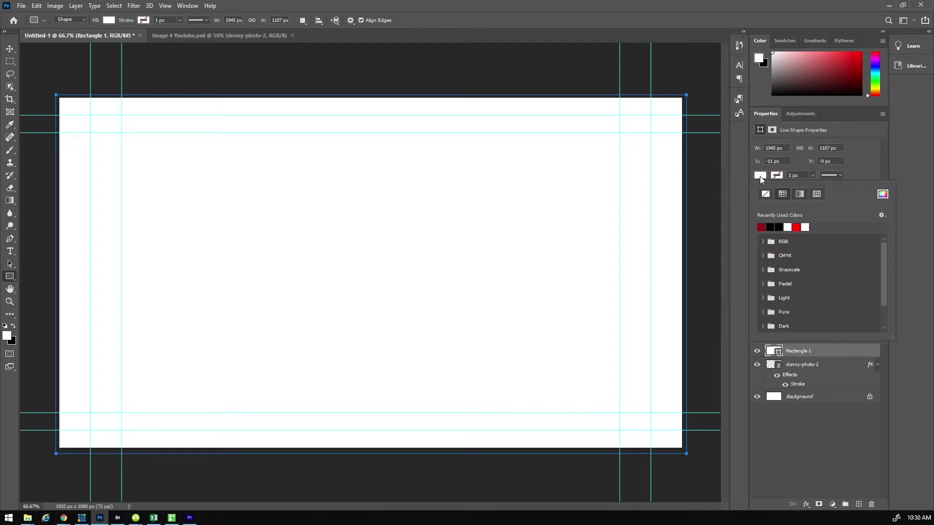
left_click(883, 195)
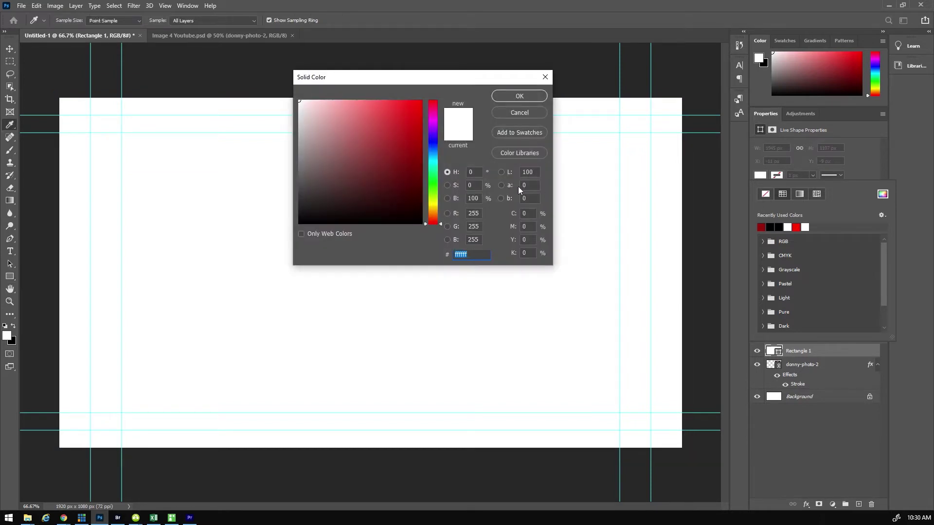
left_click(530, 214)
type("26")
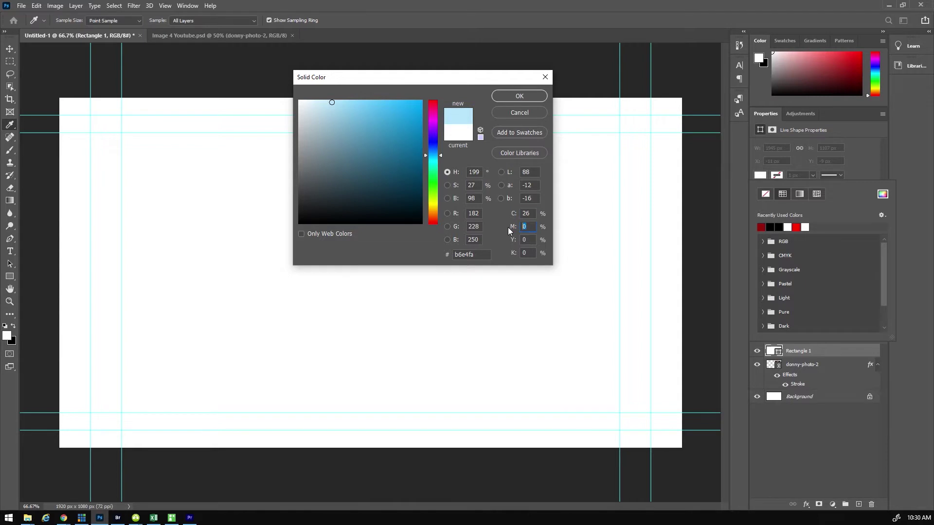
type("100")
key("Tab")
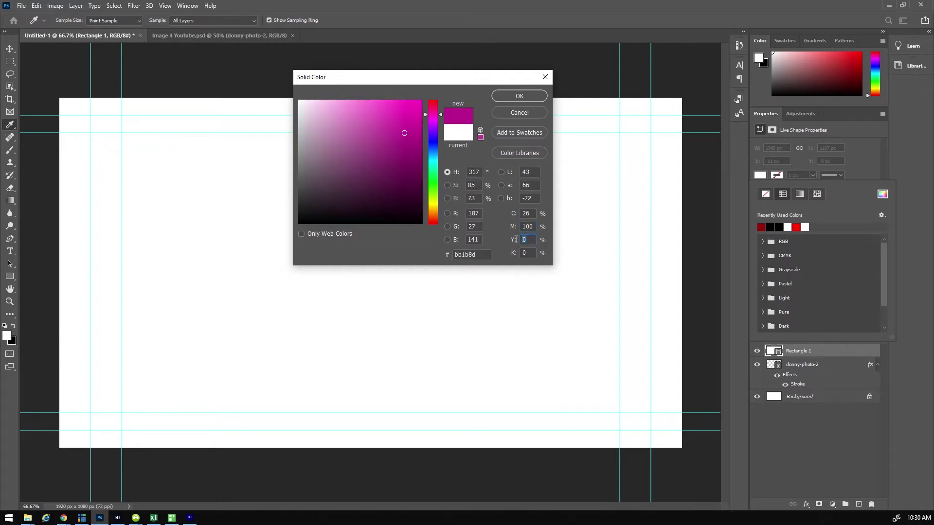
type("100")
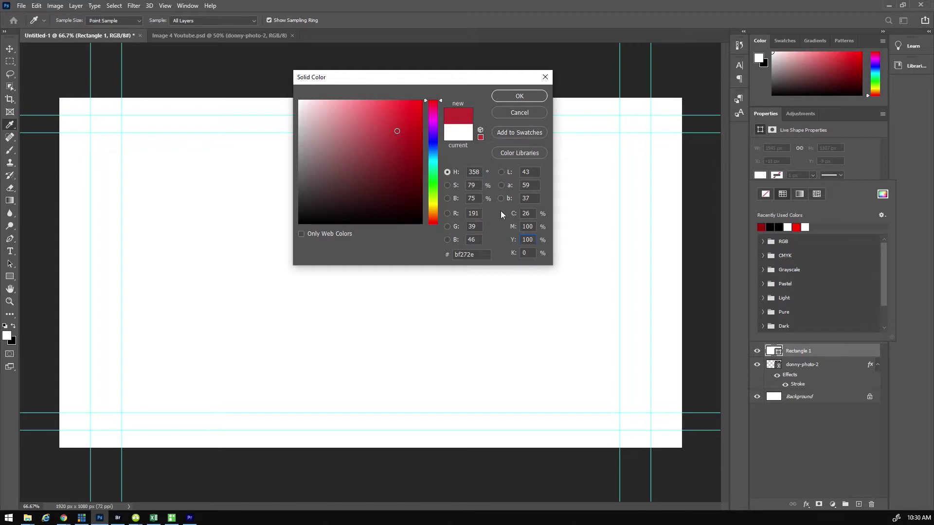
left_click(519, 96)
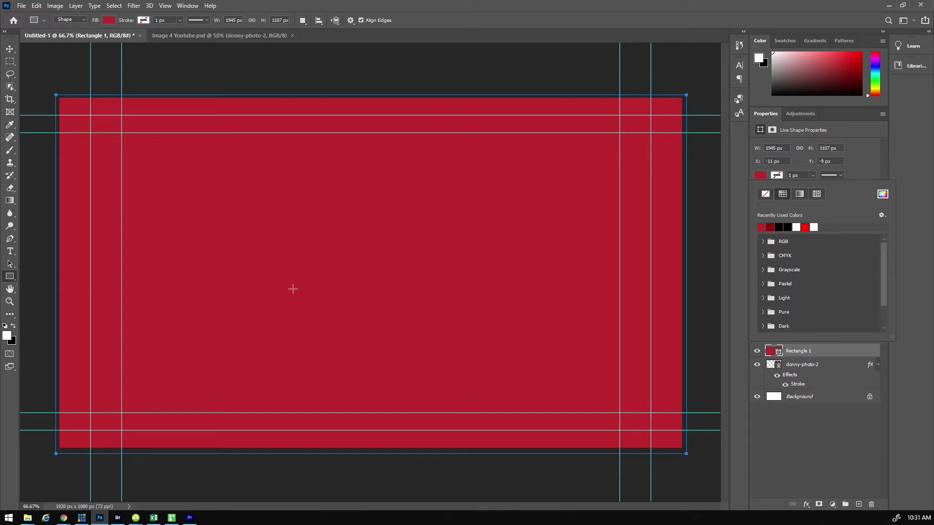
- Move the red rectangle layer below the portrait photo layer and select the portrait layer
left_click(826, 353)
left_click_drag(827, 352, 826, 391)
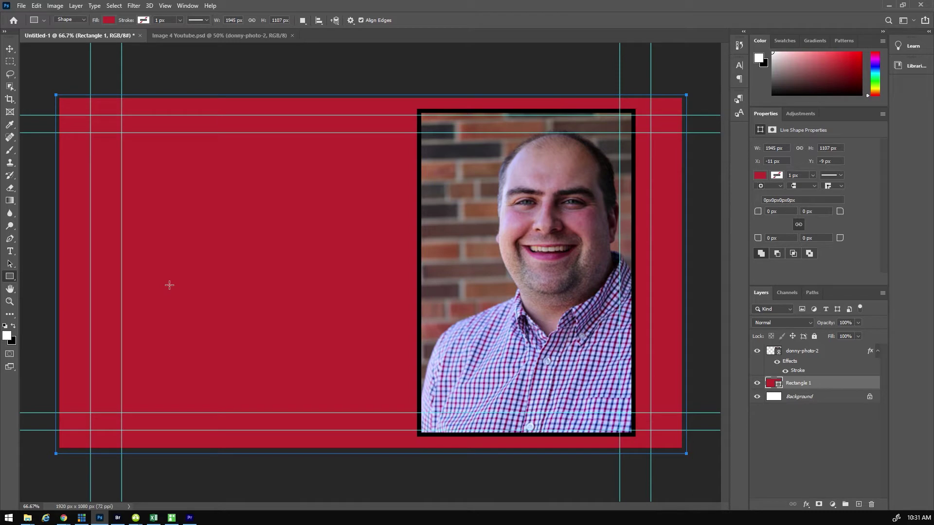
left_click(821, 355)
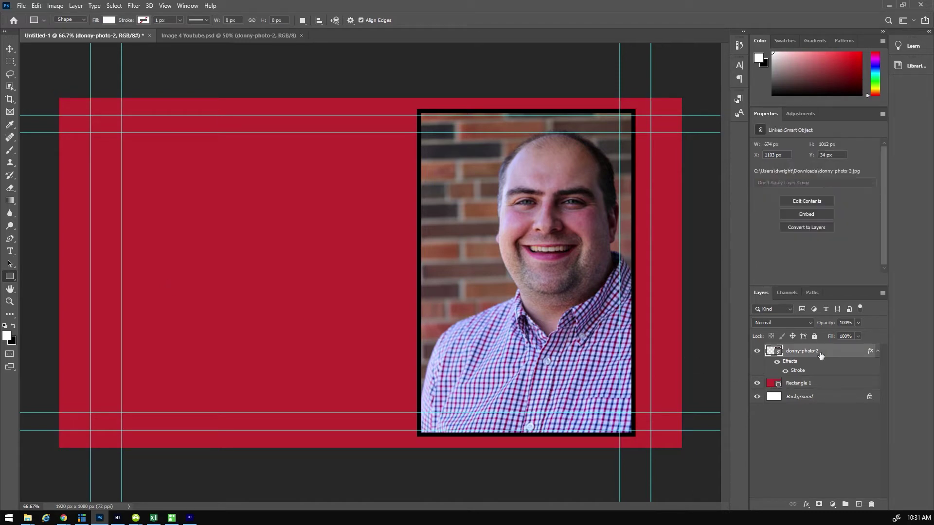
- Add a white Impact placeholder text layer at 96 pt and position it in the upper red area beside the portrait
left_click(10, 252)
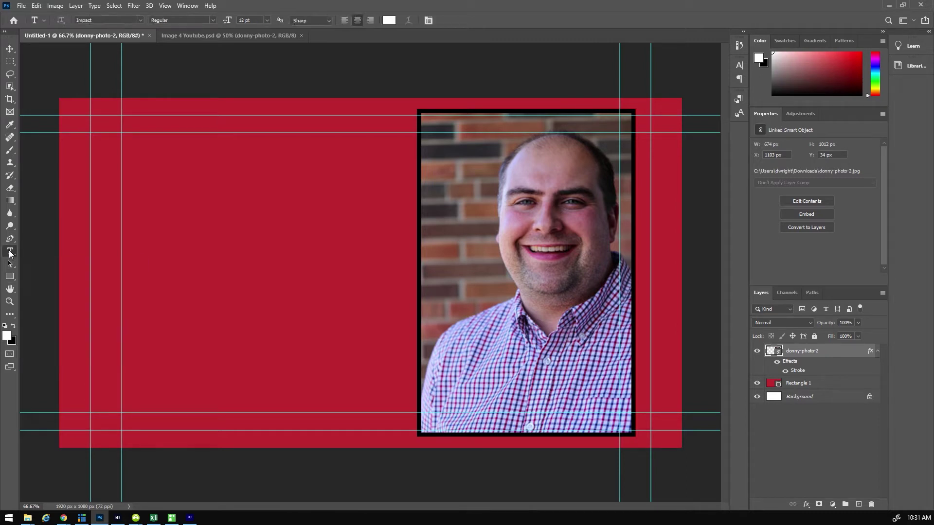
left_click(125, 163)
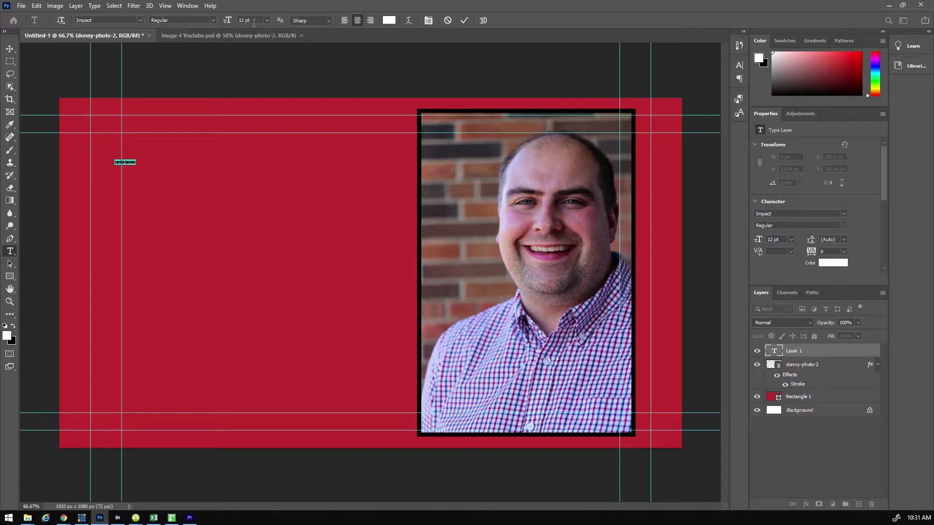
left_click_drag(229, 21, 270, 25)
left_click(9, 49)
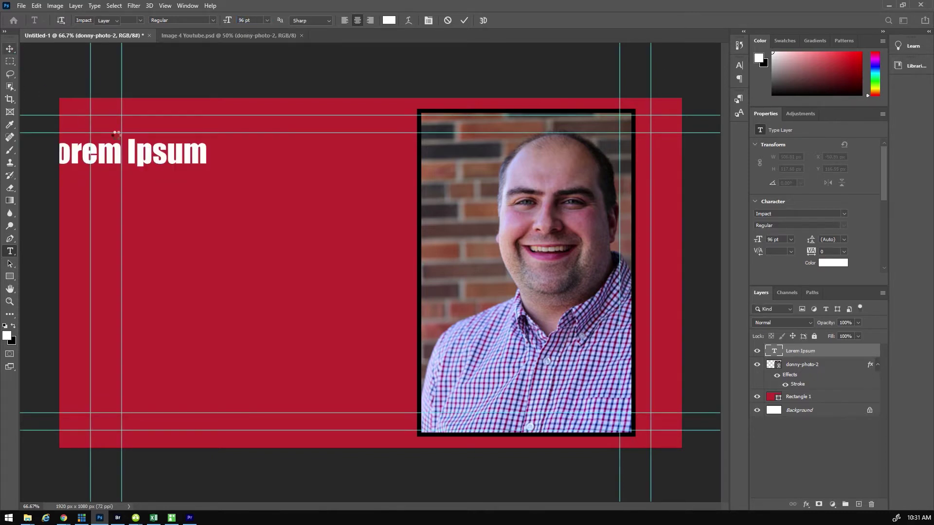
left_click_drag(159, 155, 288, 161)
- Replace the placeholder text with the title "Basics of Adobe PREMIER"
left_click(9, 255)
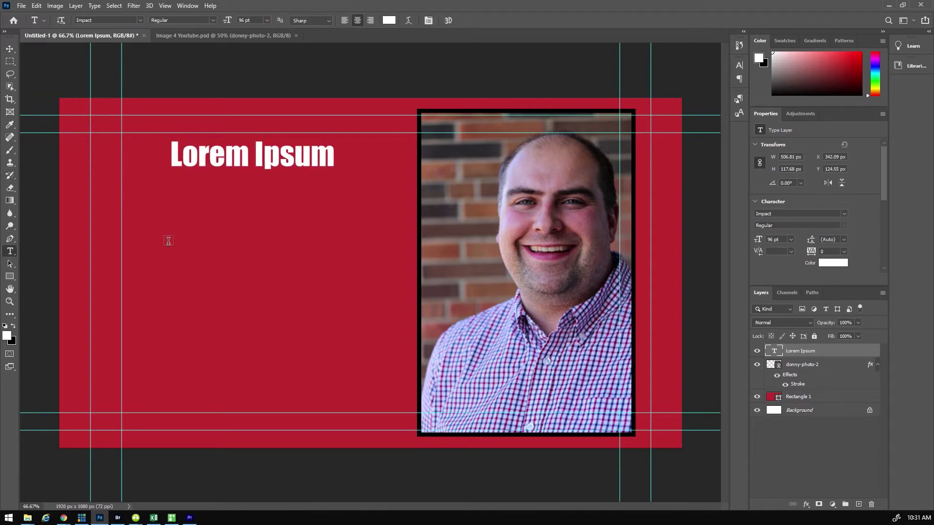
left_click_drag(171, 156, 355, 161)
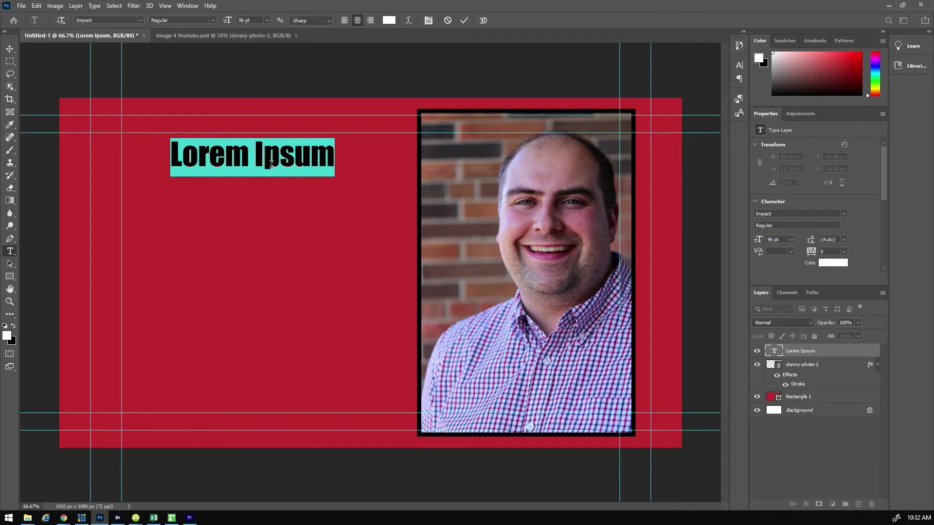
type("Basics")
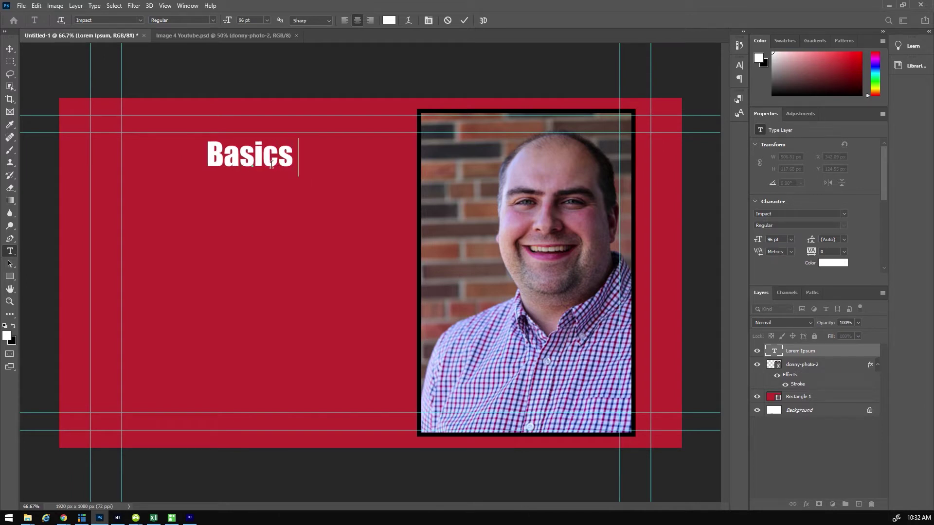
type(" of Adobe")
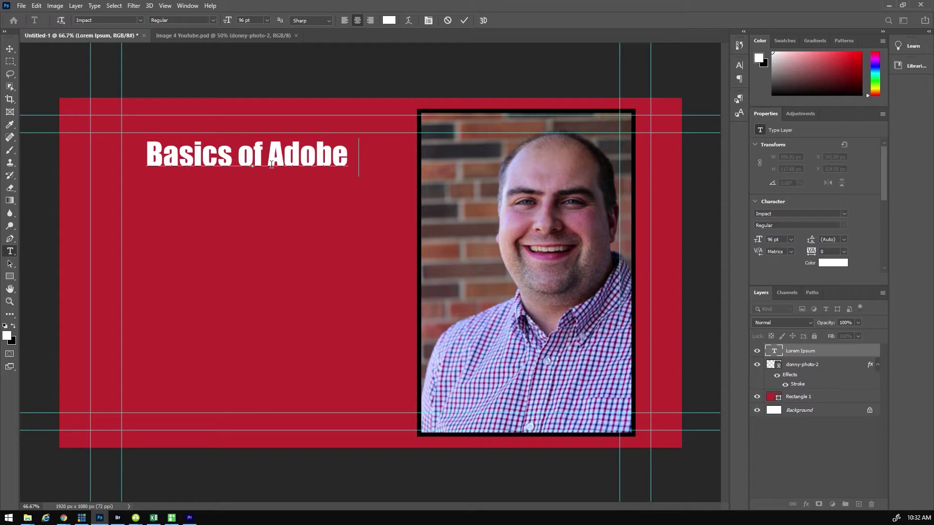
type("  P")
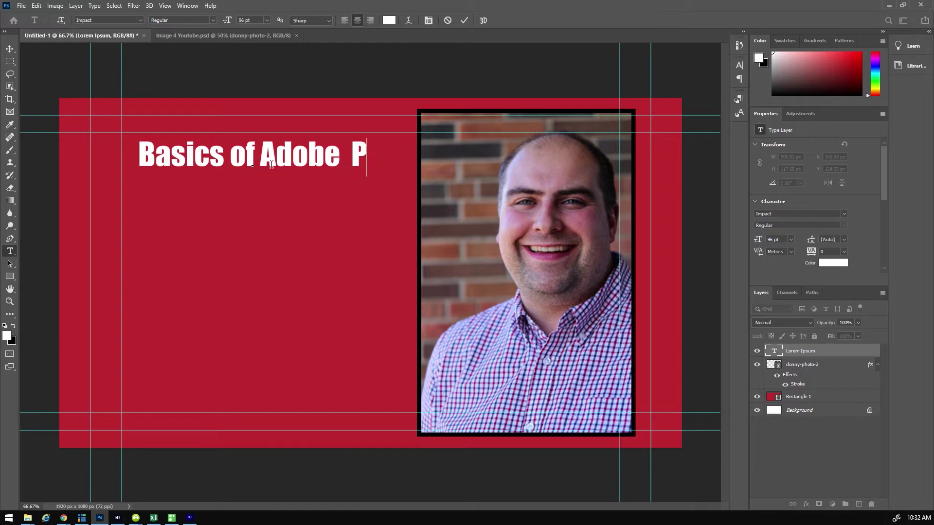
type("Re")
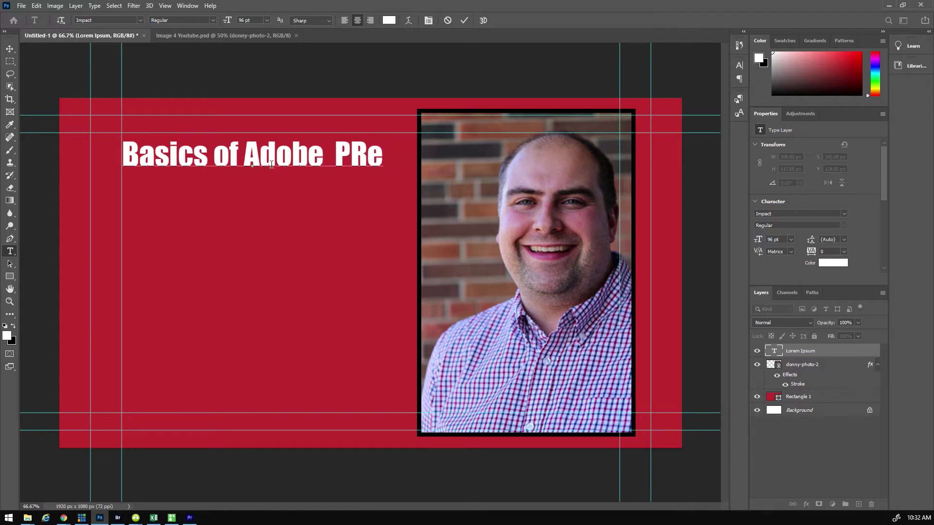
key("BackSpace")
type("EMi")
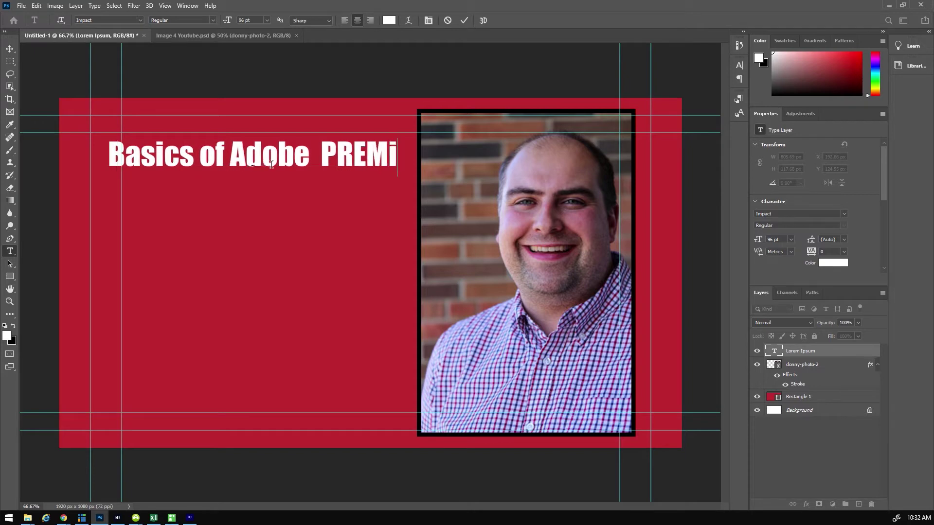
key("BackSpace")
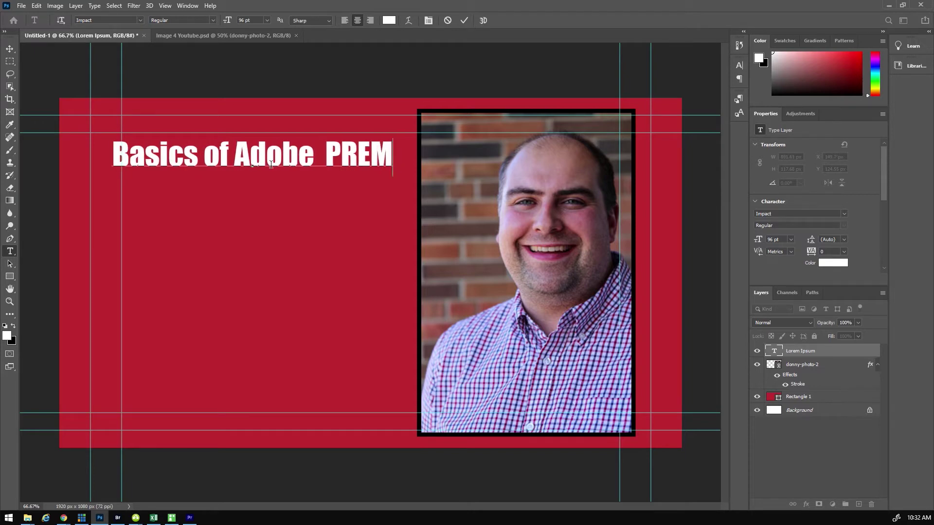
type("IER")
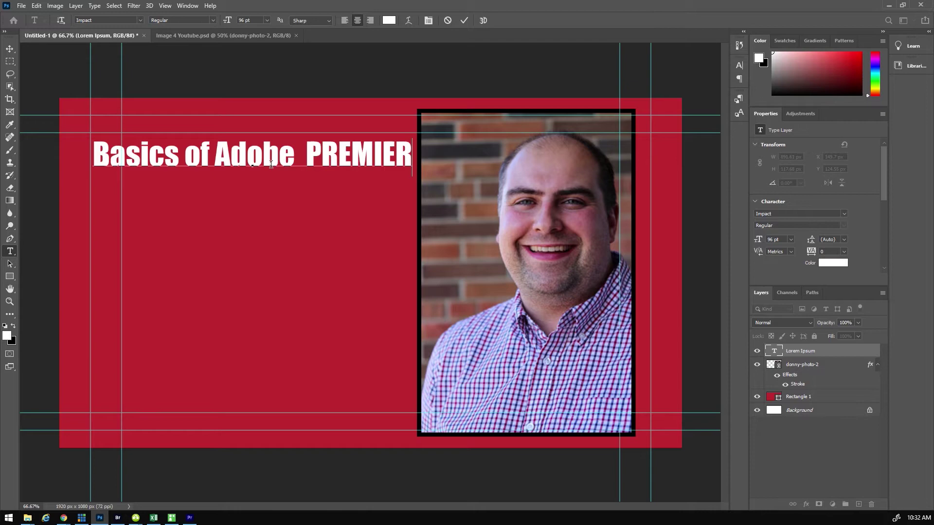
- Break the title into two lines so that PREMIER starts the second line
left_click(306, 166)
key("Return")
key("Delete")
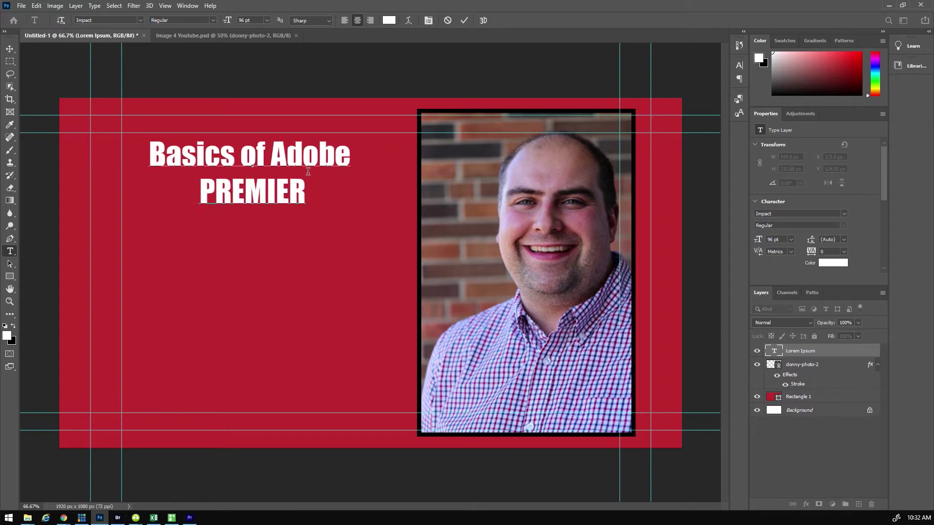
- Add PRO after PREMIER on the title's second line
key("Right")
key("Right")
type("PRO")
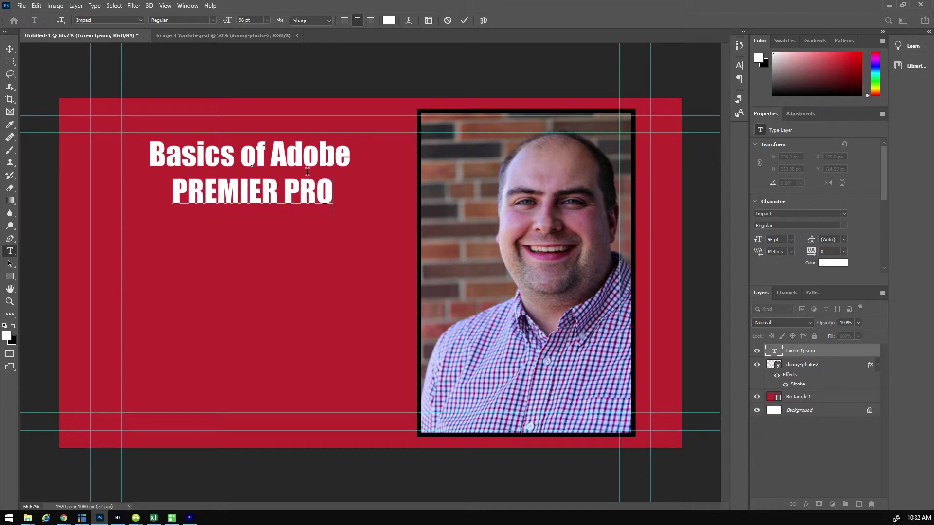
left_click(178, 199)
key("BackSpace")
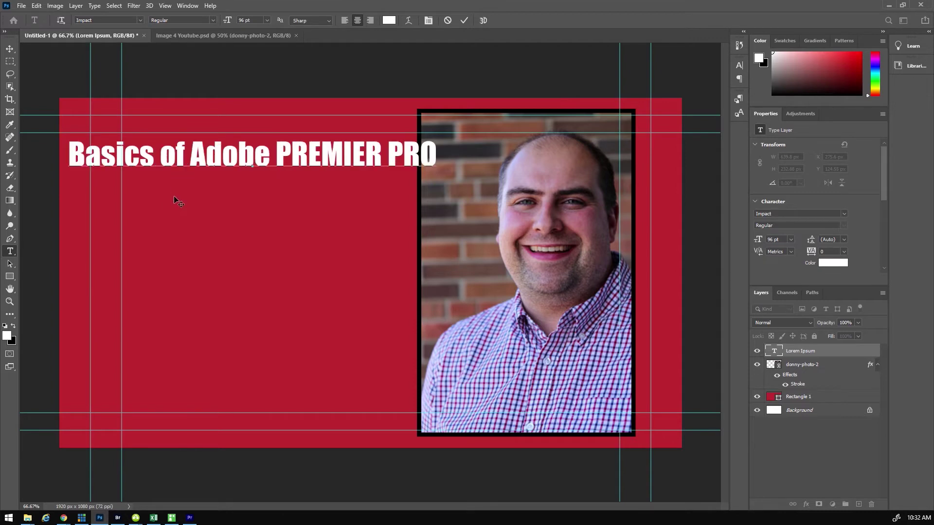
key("Return")
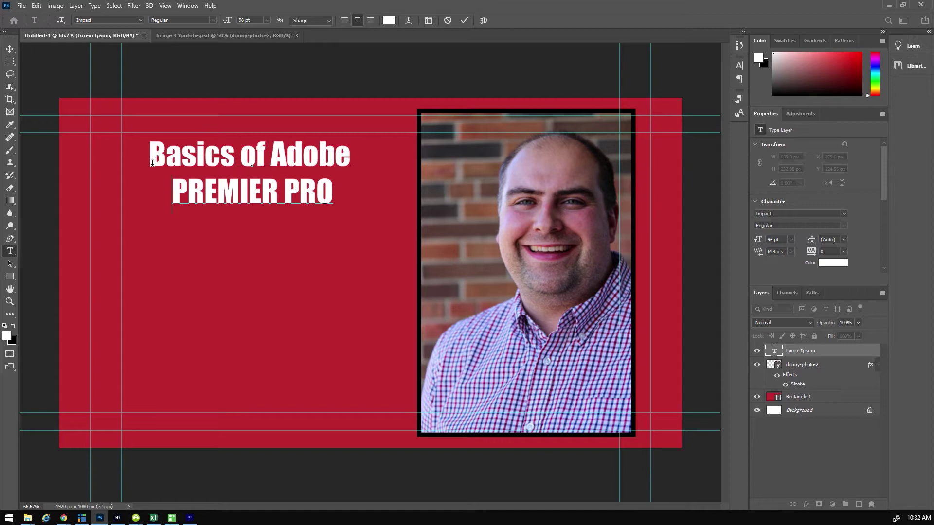
key("ctrl+a")
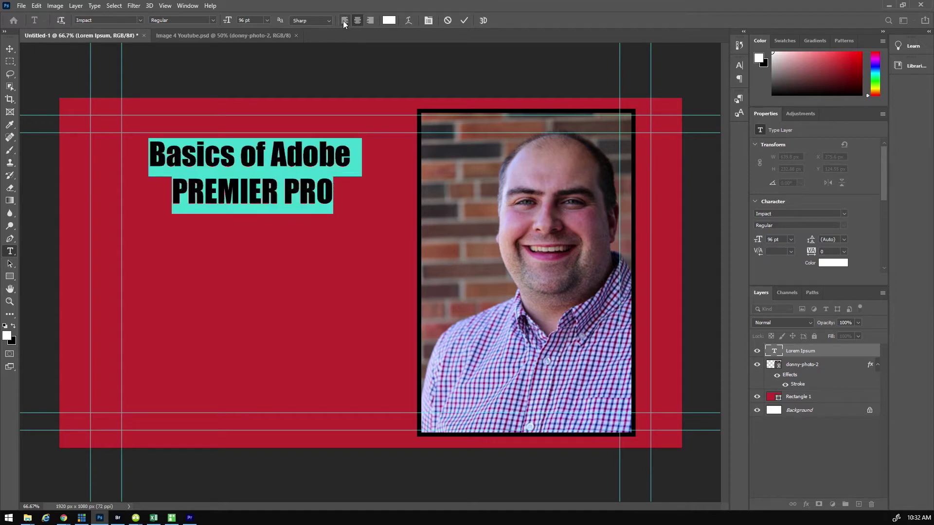
left_click(344, 20)
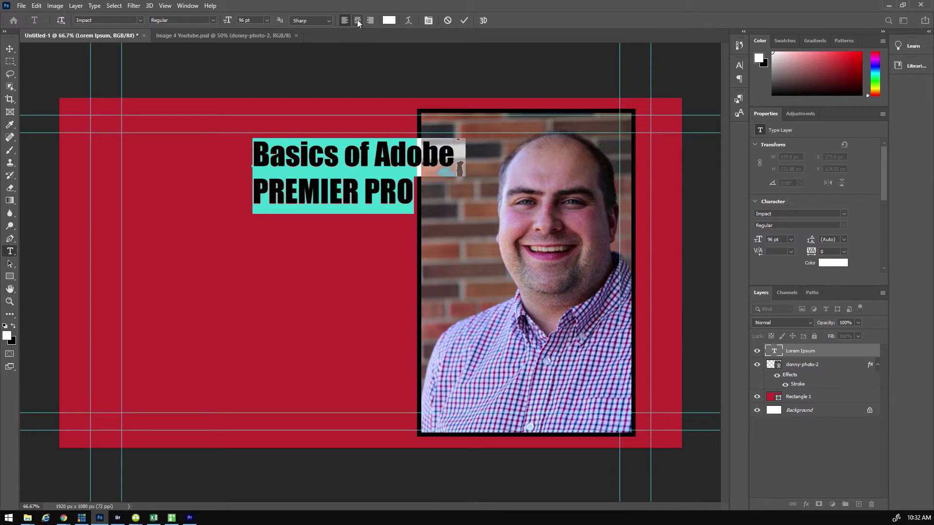
left_click(358, 20)
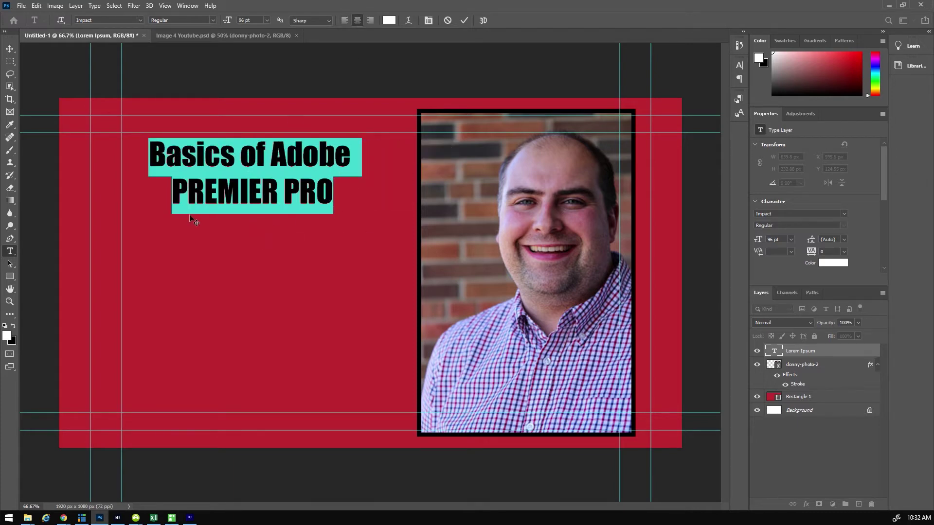
- Move the title layer slightly up and to the right, to about X 288 px, Y 113 px
left_click(10, 49)
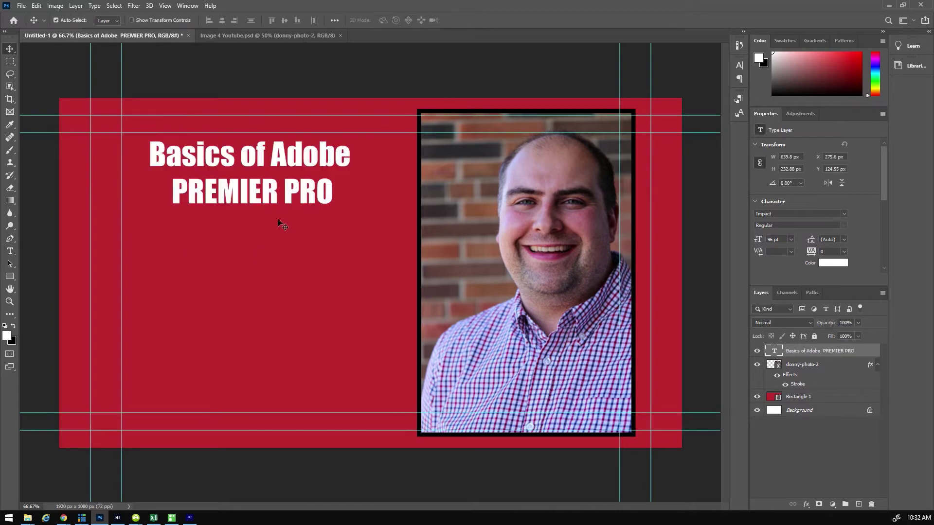
left_click_drag(267, 156, 265, 155)
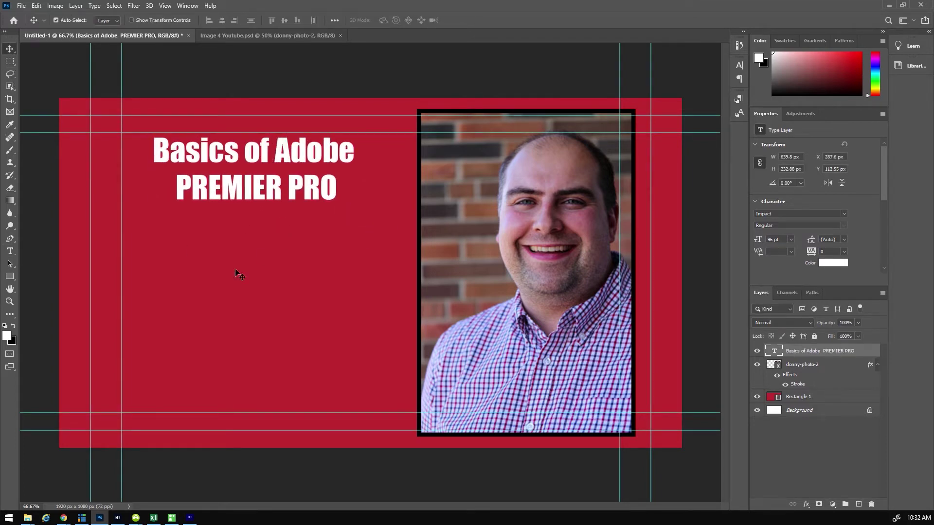
- Add a second white Impact placeholder text layer at 96 pt and centre it below the title
left_click(9, 252)
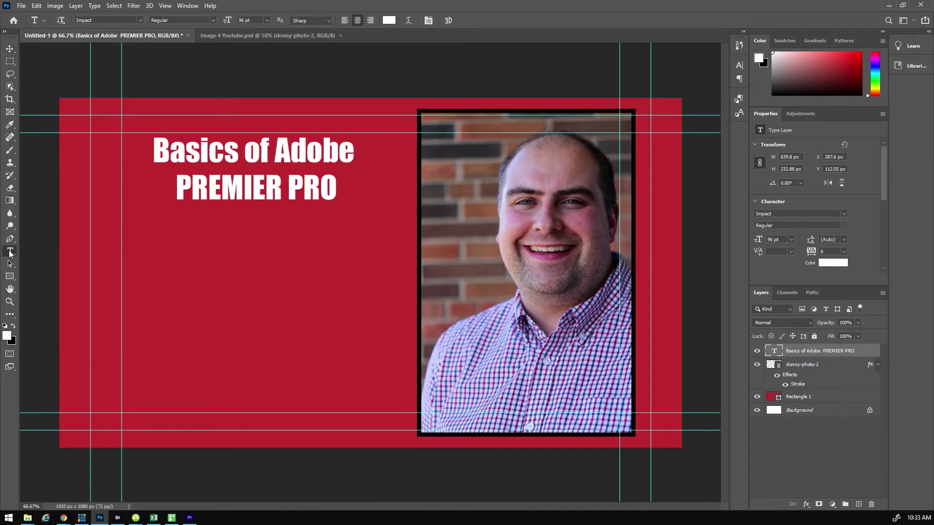
left_click(141, 248)
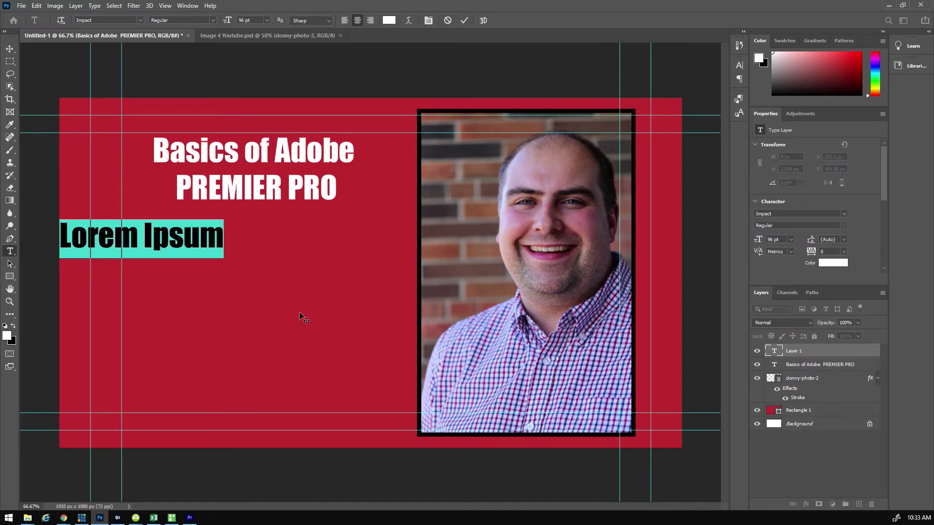
left_click(9, 49)
left_click_drag(151, 234, 262, 250)
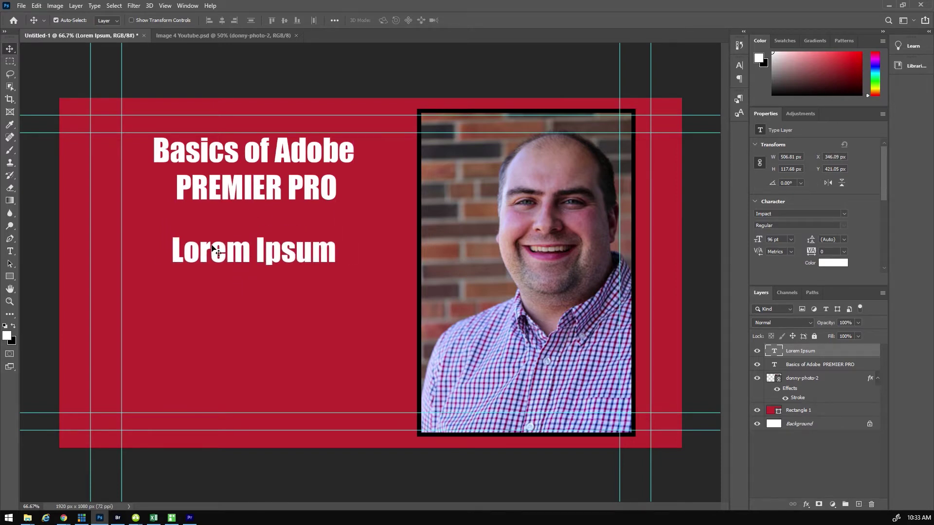
- Replace the second placeholder text with the presenter's full name in capitals
double_click(775, 352)
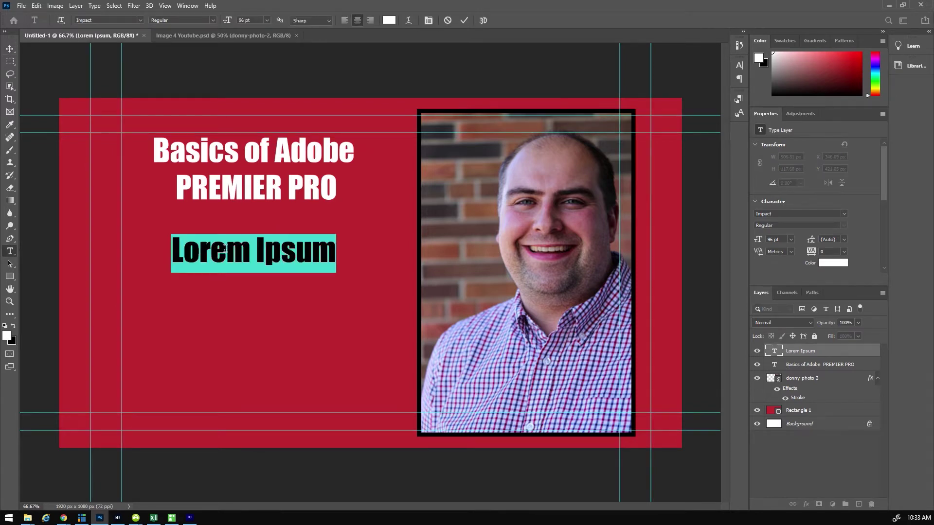
type("DONVO")
key("BackSpace")
key("BackSpace")
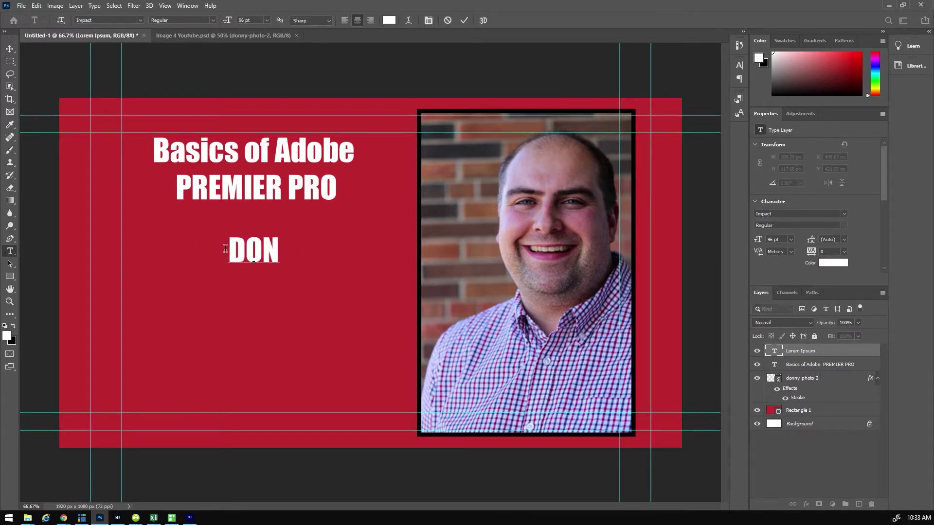
type("OVAN")
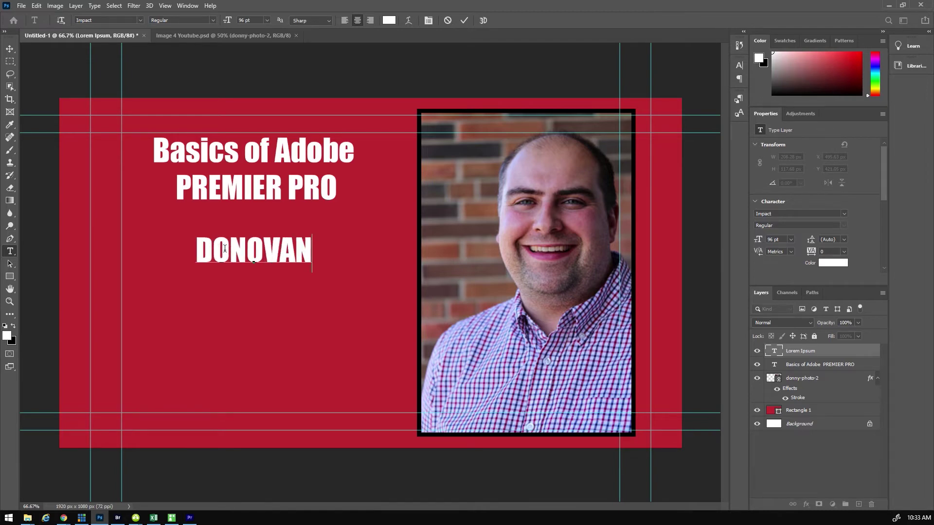
type(" WRIGHT")
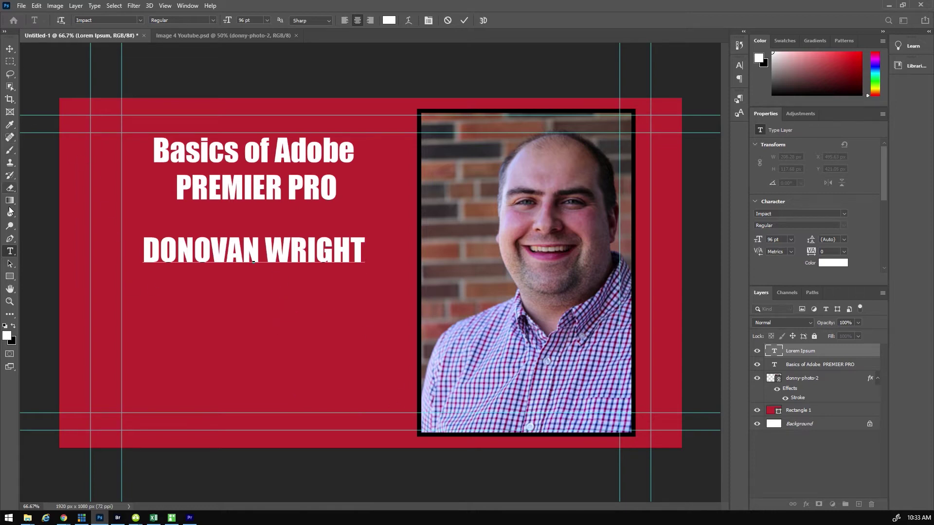
key("ctrl+Return")
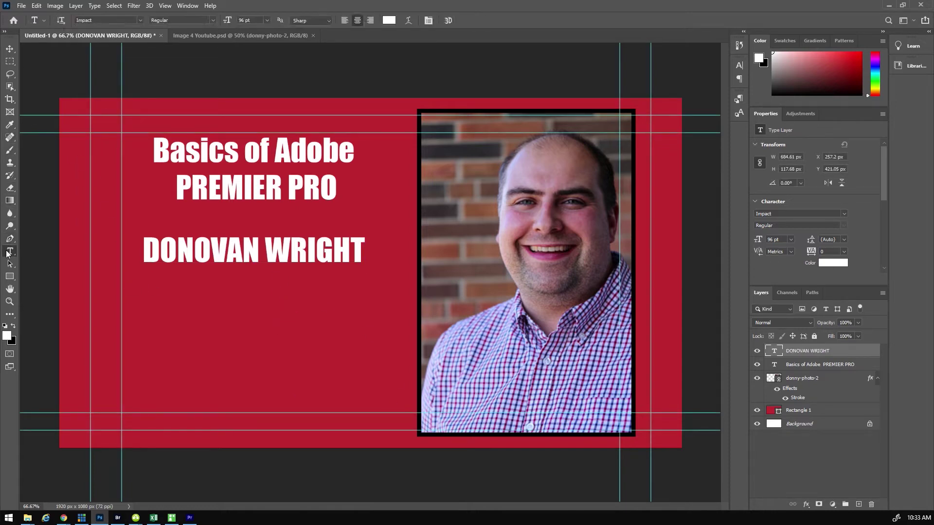
- Add a two-line text layer reading "TEACHER" and "Jasper Place High School", and centre it below the presenter's name
left_click(149, 334)
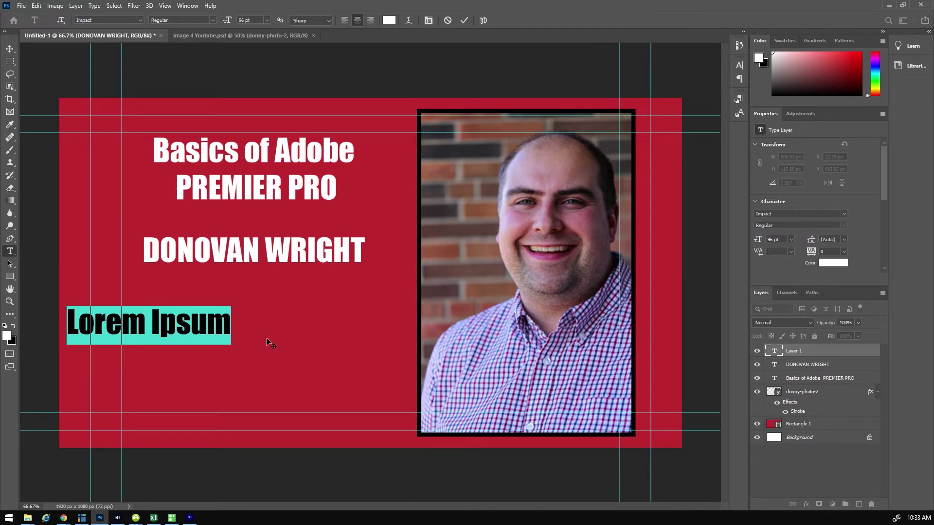
type("Te")
key("BackSpace")
type("EACHER")
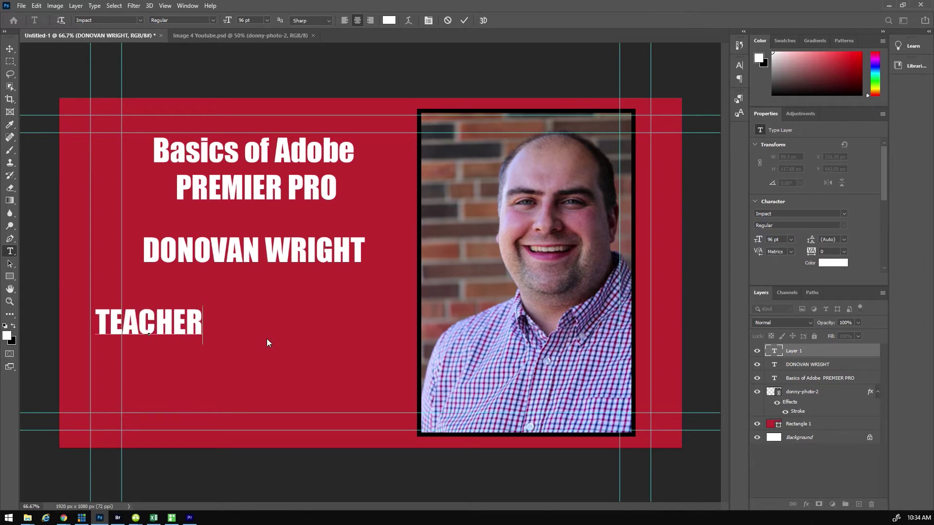
key("Return")
type("Jasper")
type(" Place High")
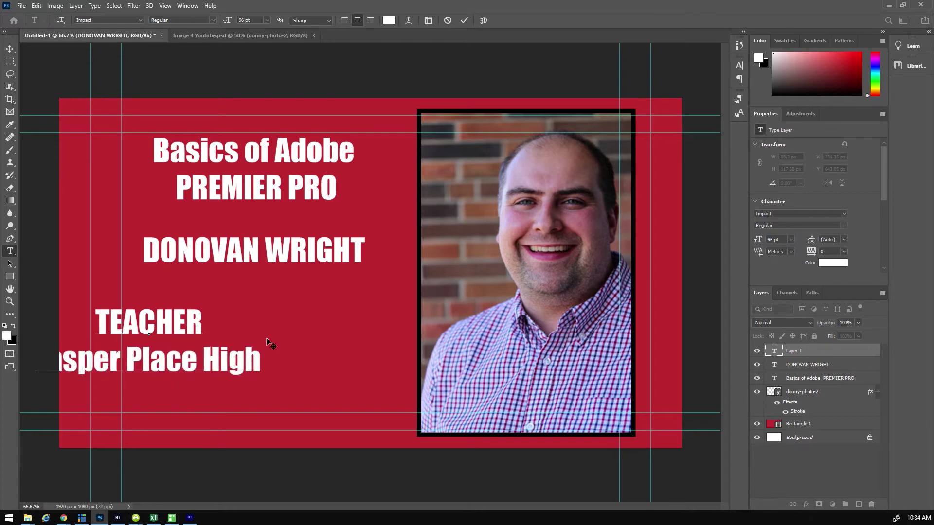
type(" School")
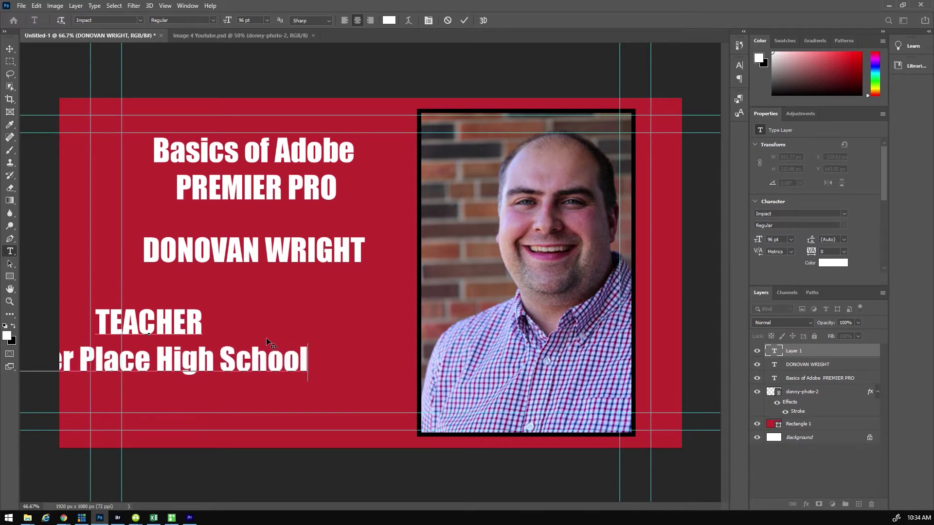
left_click(10, 49)
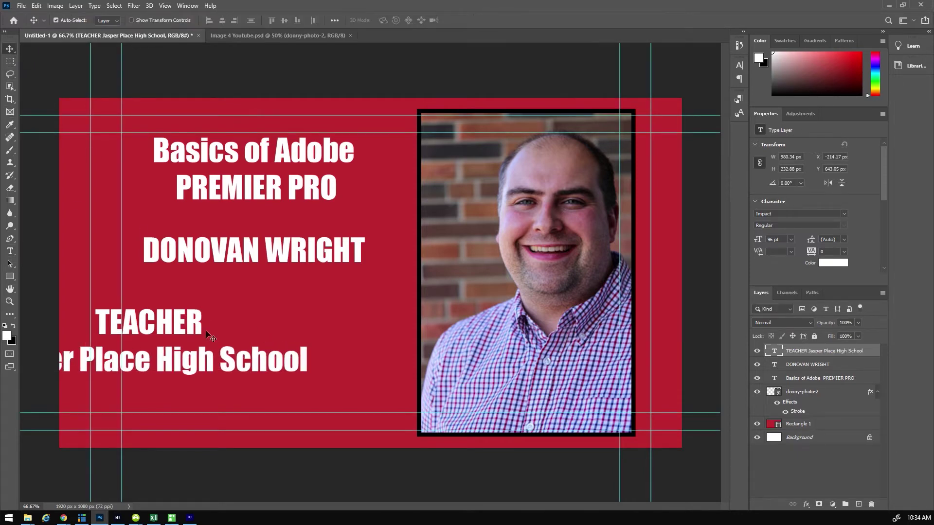
left_click_drag(174, 319, 274, 327)
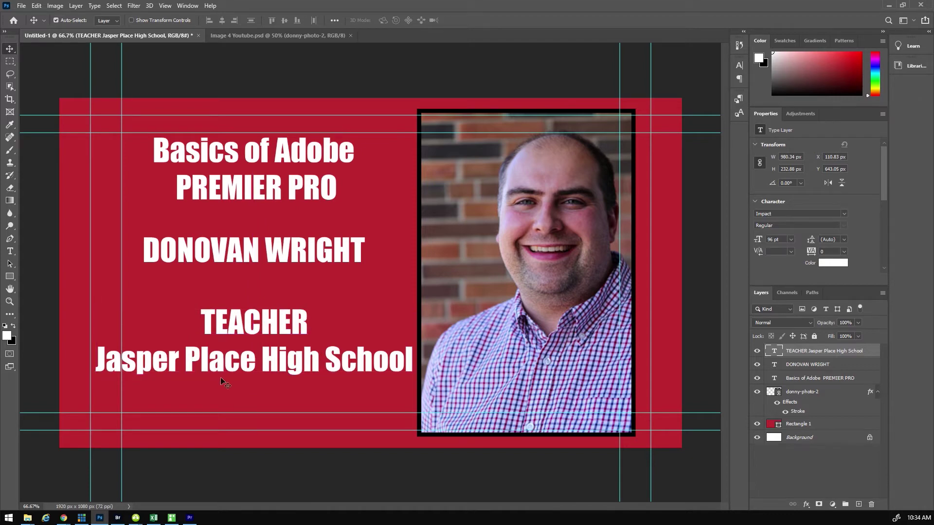
- Set the font size of the "Jasper Place High School" line to 76 pt
left_click(11, 255)
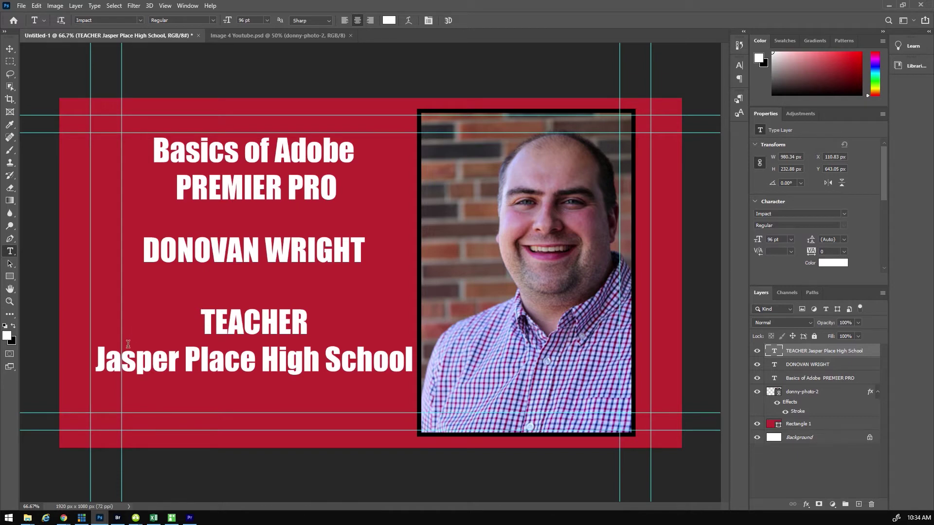
left_click_drag(98, 357, 415, 365)
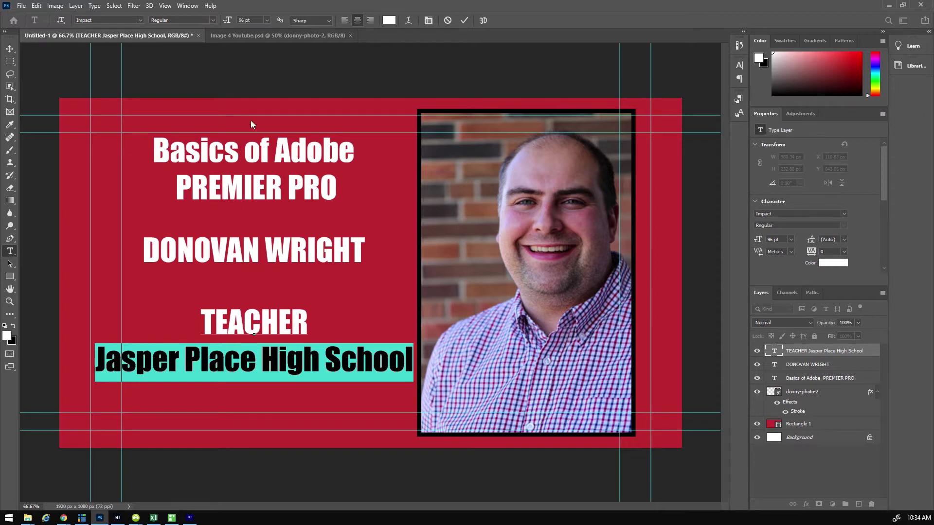
left_click_drag(228, 21, 218, 24)
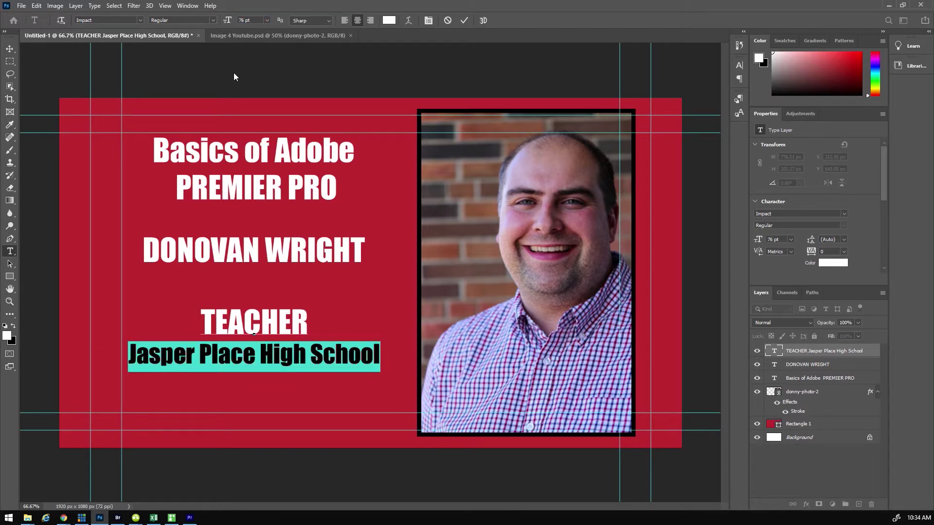
left_click(185, 83)
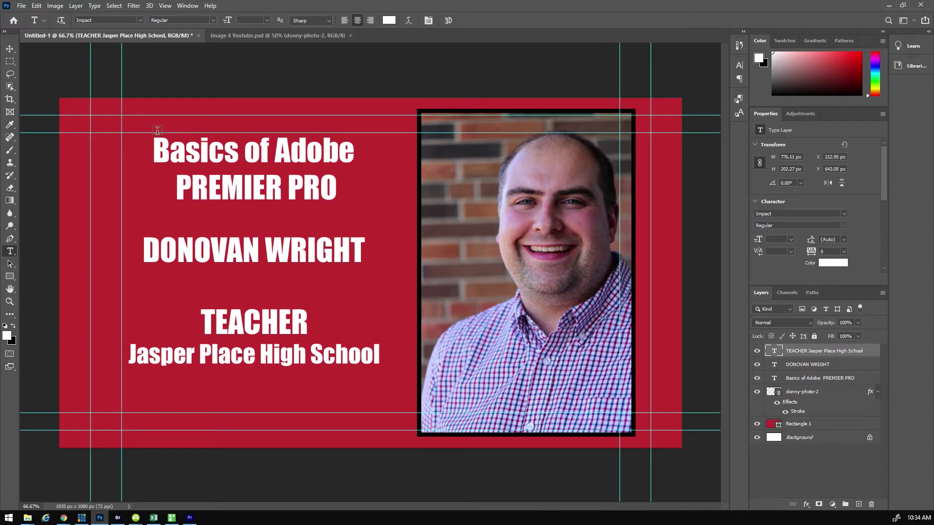
- Move the TEACHER text block and the presenter's name down to space the three text blocks evenly
left_click(10, 50)
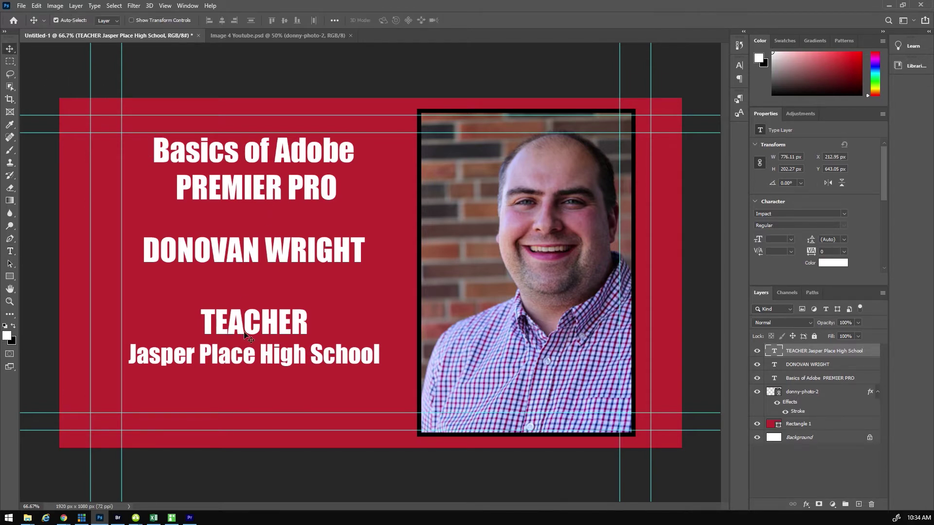
left_click_drag(250, 323, 249, 348)
left_click_drag(261, 250, 254, 265)
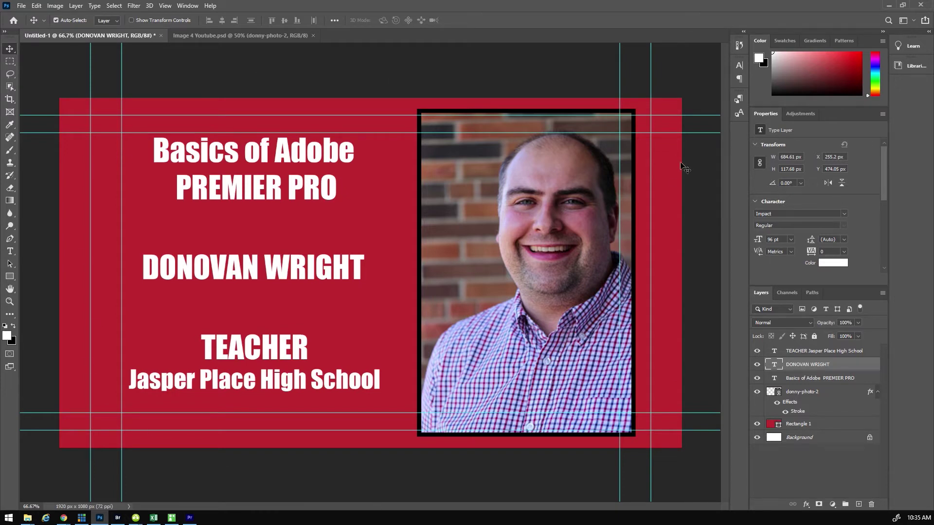
- Start saving the document under a new name, and choose the Video folder inside Covid Block 1 on the F: drive
left_click(22, 6)
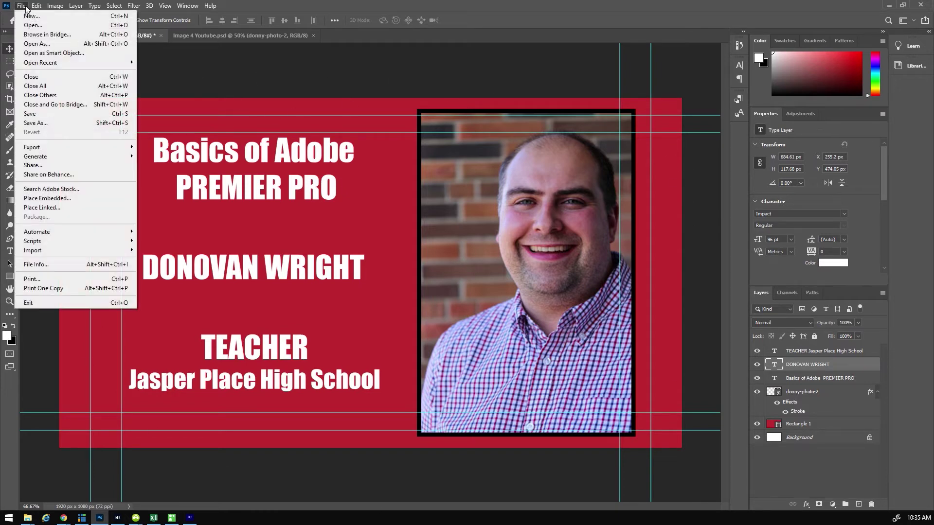
left_click(46, 124)
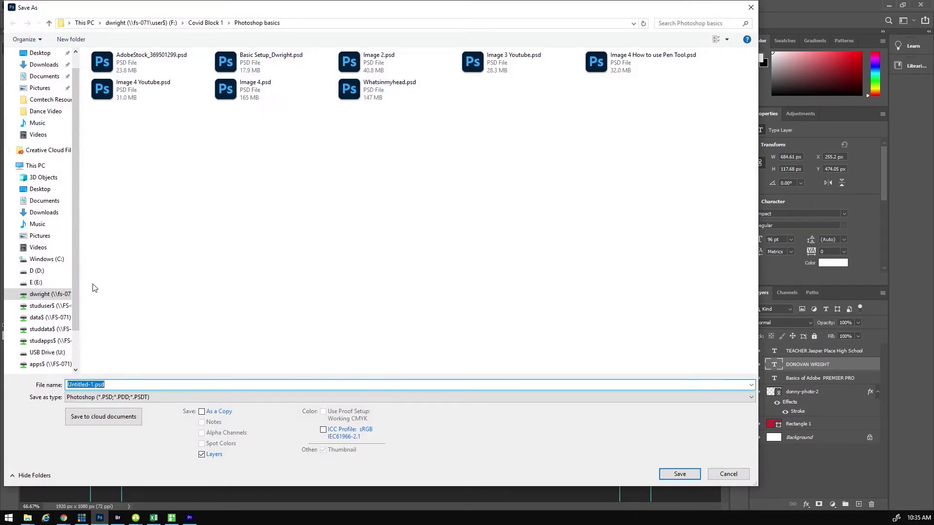
left_click(42, 295)
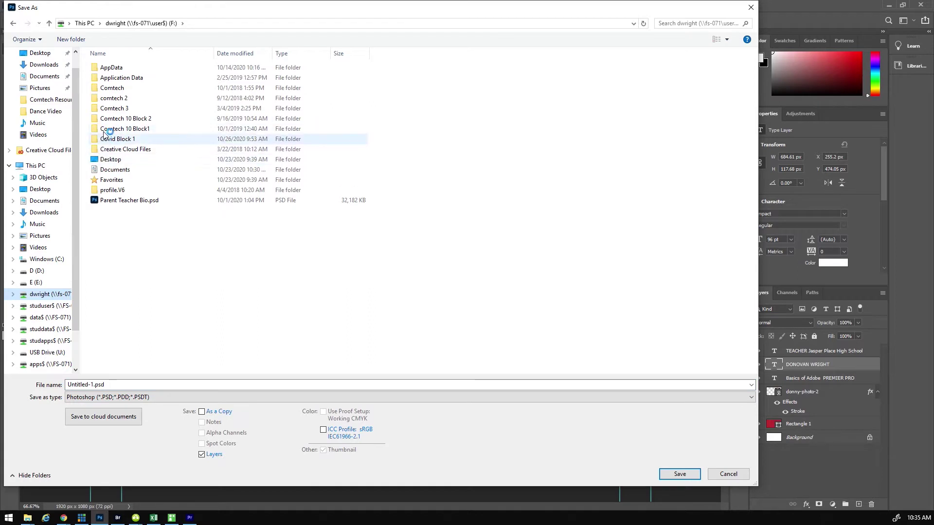
left_click(103, 141)
double_click(103, 141)
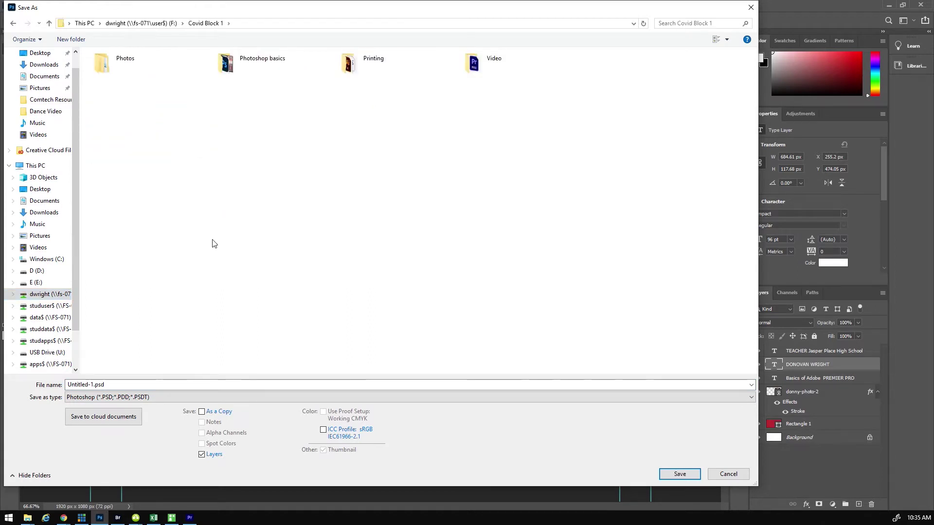
left_click(477, 64)
double_click(478, 63)
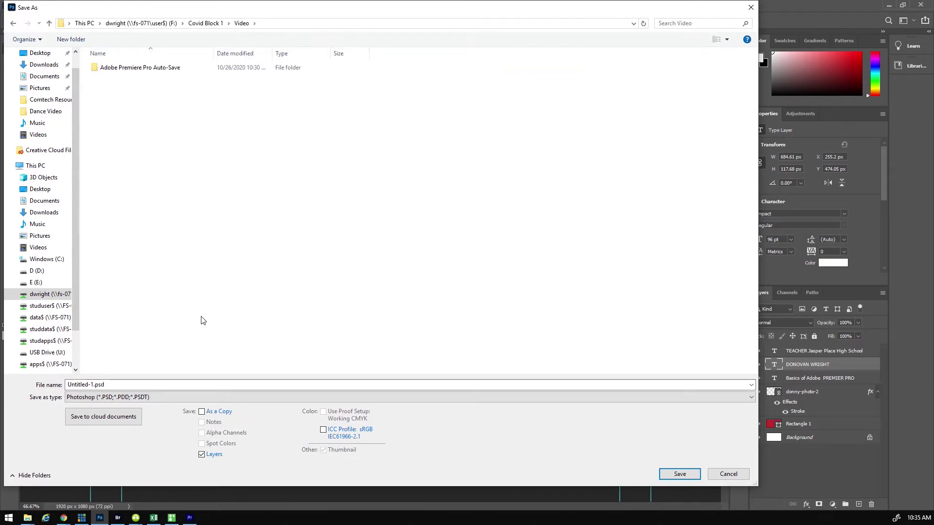
- Name the file Title Screen and save it as a PSD with layers and Maximize Compatibility on
left_click(95, 387)
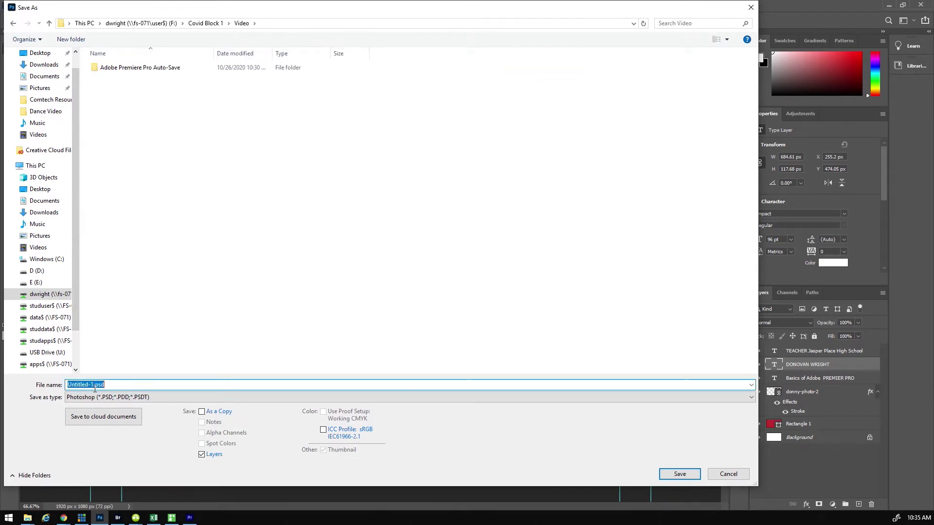
left_click_drag(95, 385, 50, 384)
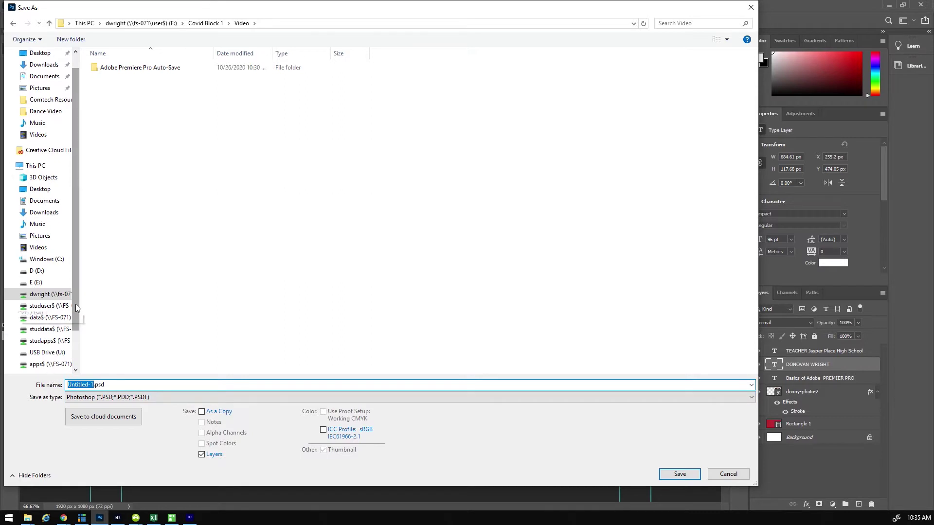
type("Title SCre")
key("BackSpace")
key("BackSpace")
key("BackSpace")
type("creen")
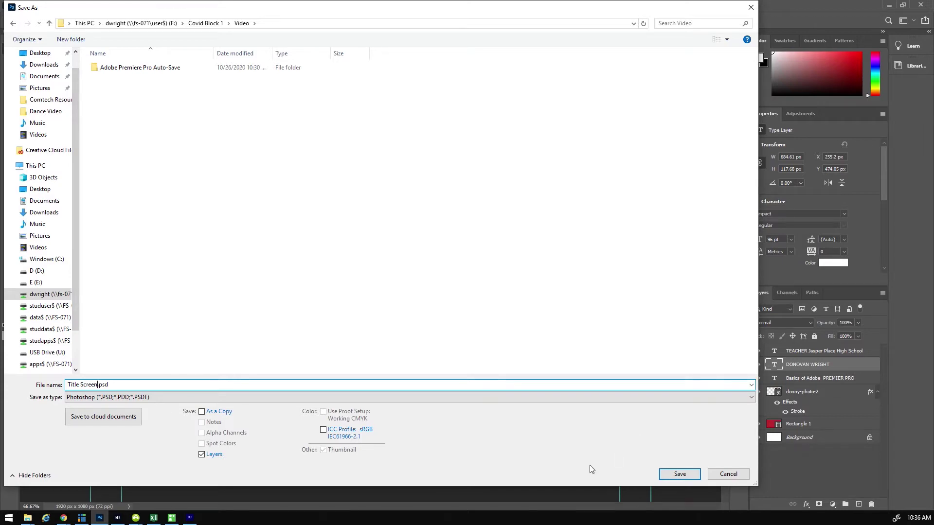
left_click(680, 473)
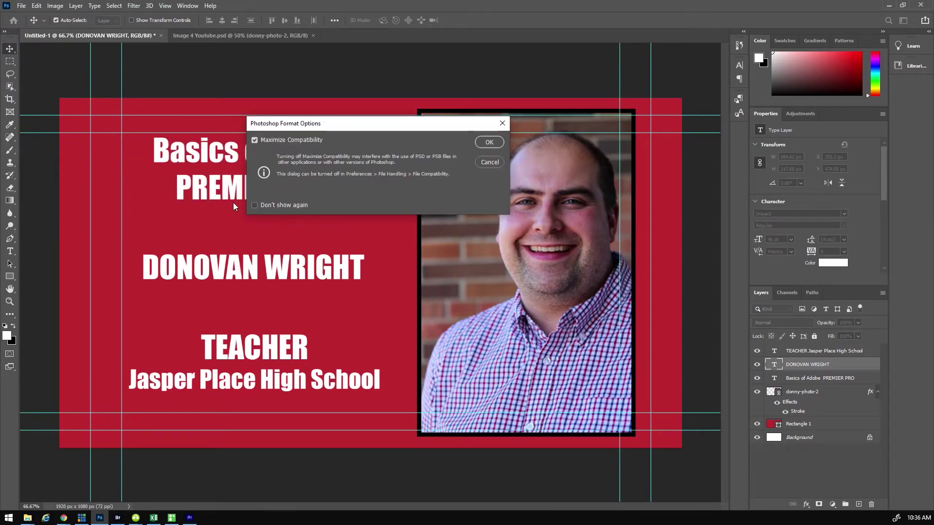
left_click(493, 142)
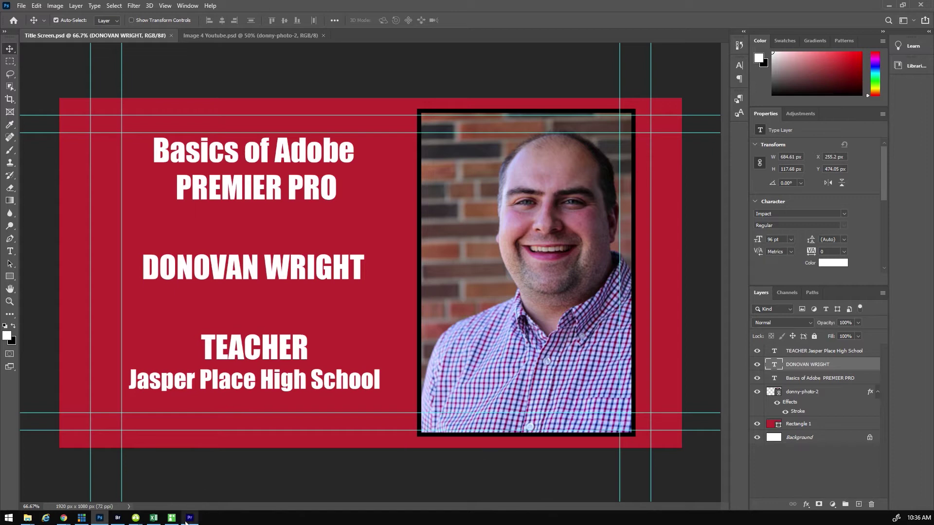
- Switch to Premiere Pro and choose Title Screen.psd from the Covid Block 1 Video folder for import
mouse_move(186, 522)
left_click(190, 518)
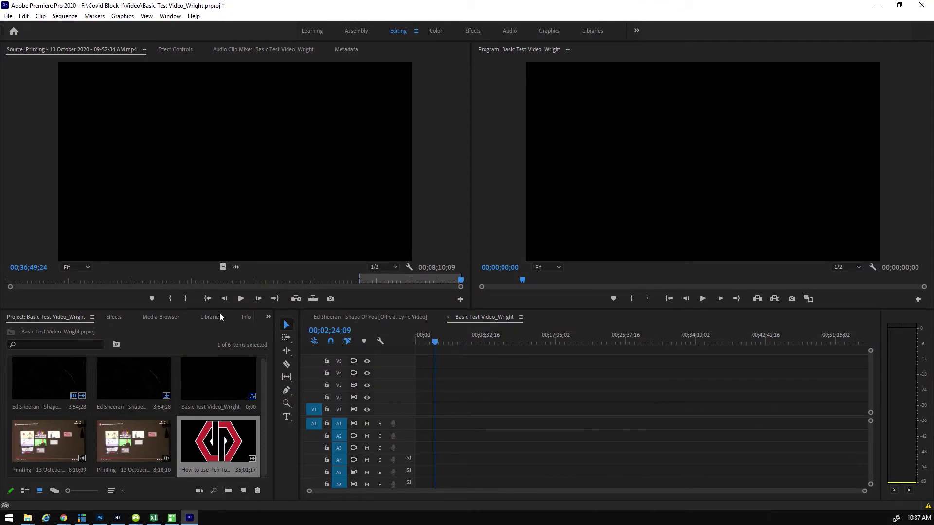
left_click(262, 414)
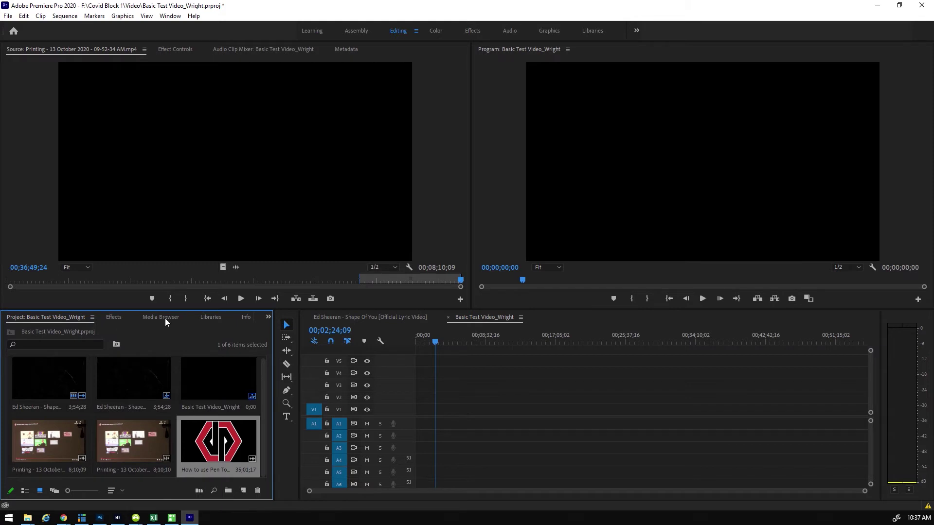
left_click(8, 16)
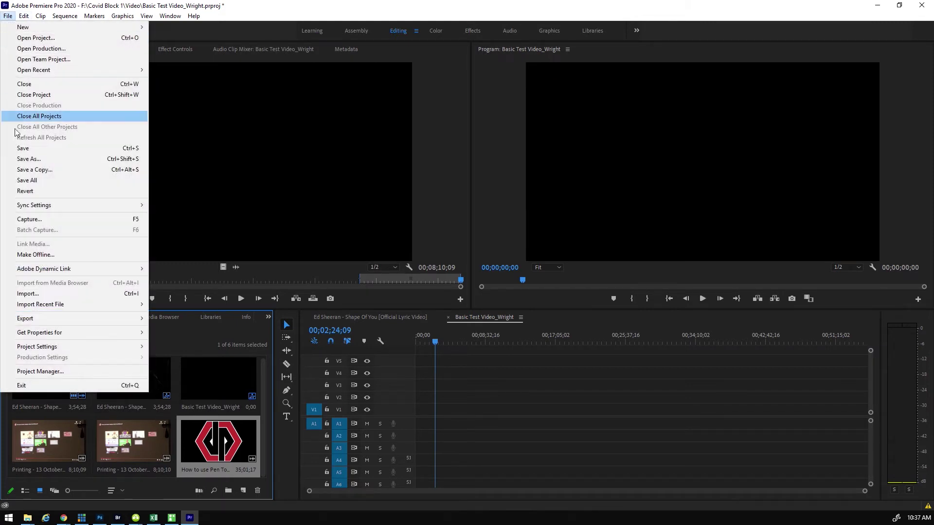
left_click(32, 295)
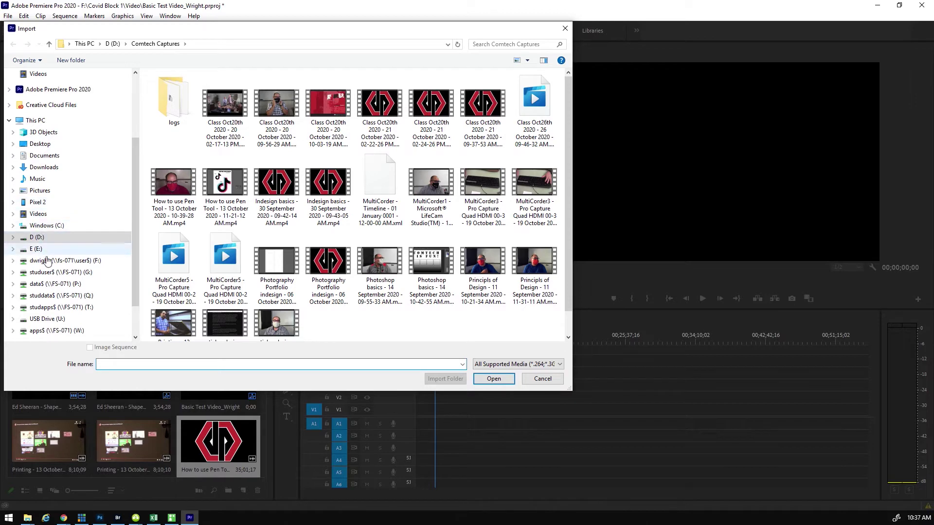
left_click(68, 263)
left_click(160, 162)
double_click(232, 158)
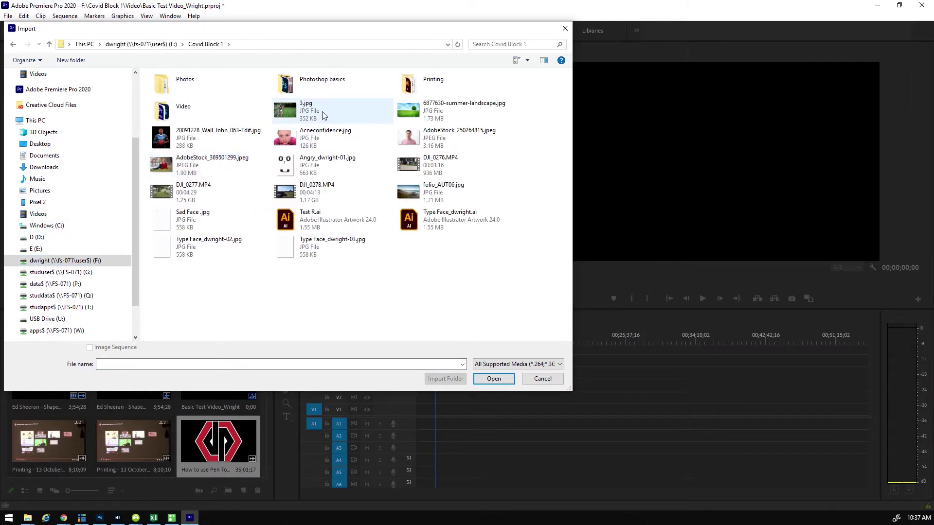
double_click(180, 111)
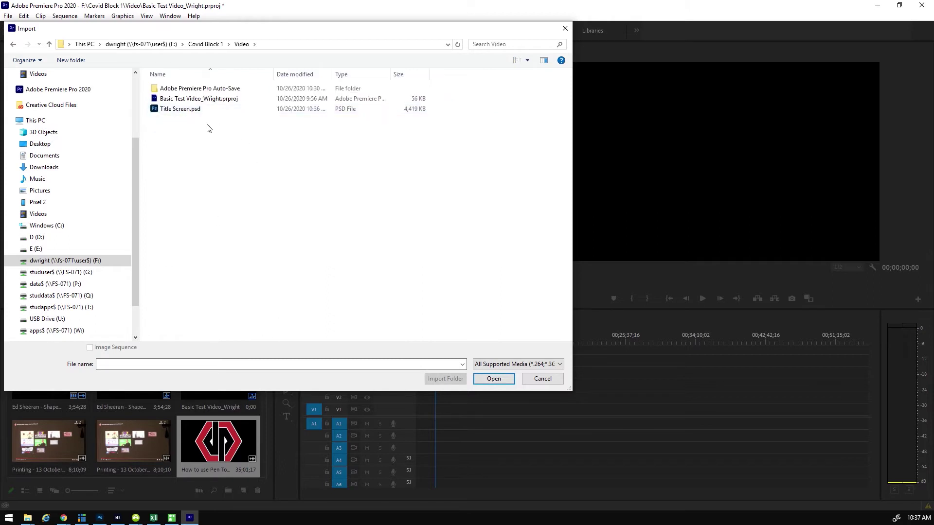
left_click(168, 110)
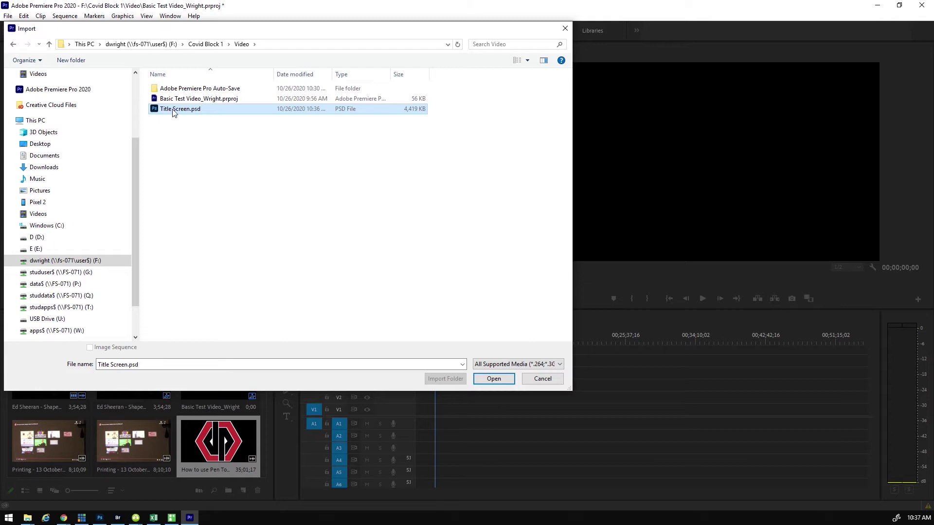
left_click(494, 379)
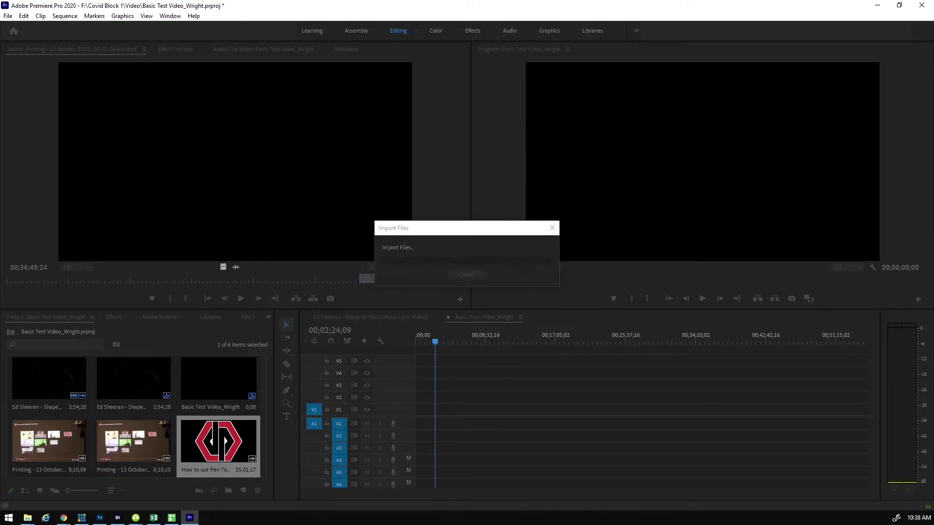
- Import the layered Title Screen file as Individual Layers, keeping every layer included and the footage dimensions at Document Size
left_click_drag(125, 142, 495, 73)
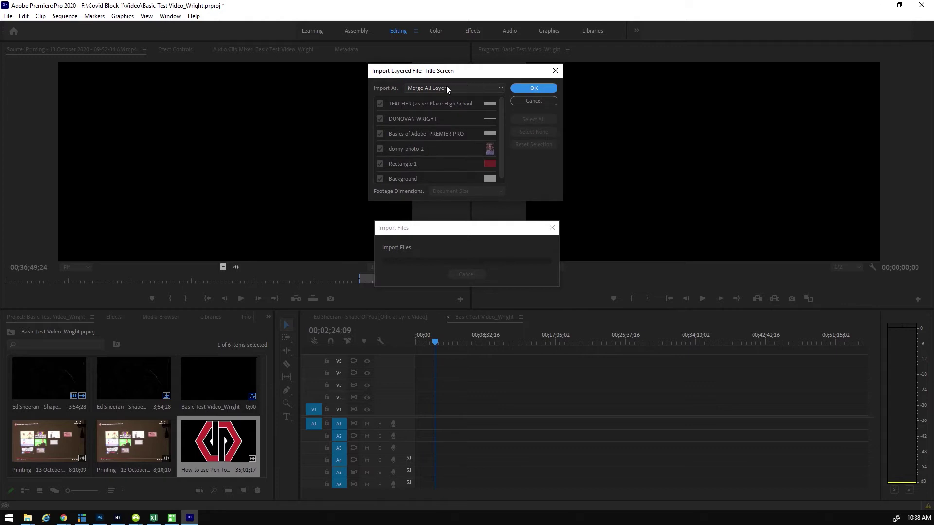
left_click(498, 89)
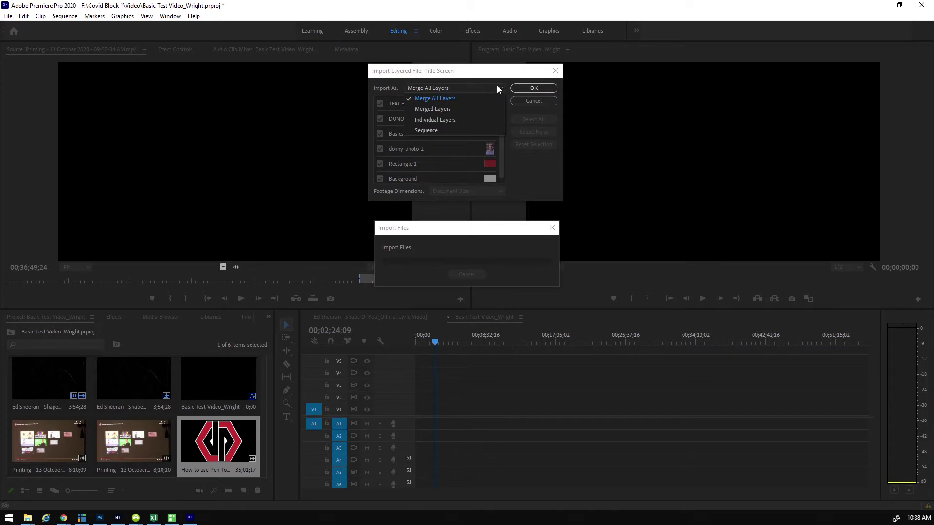
left_click(416, 119)
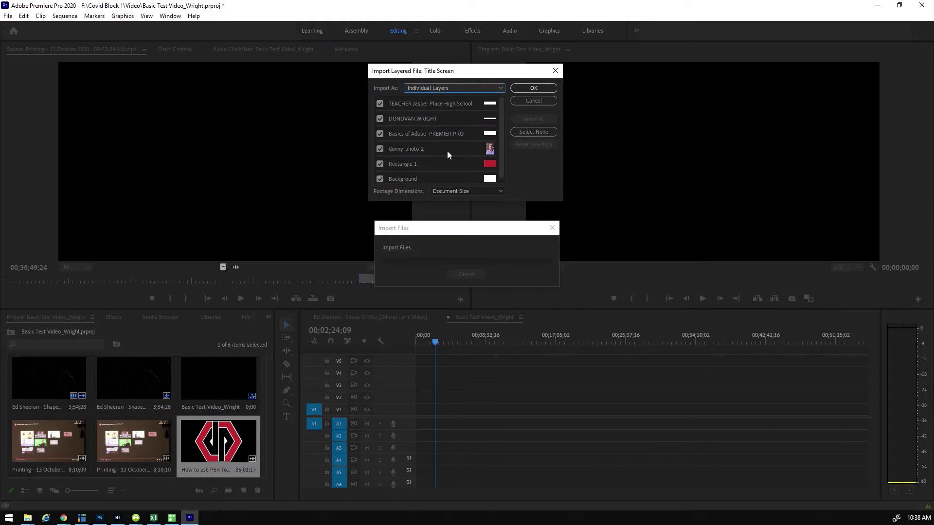
left_click_drag(564, 203, 645, 264)
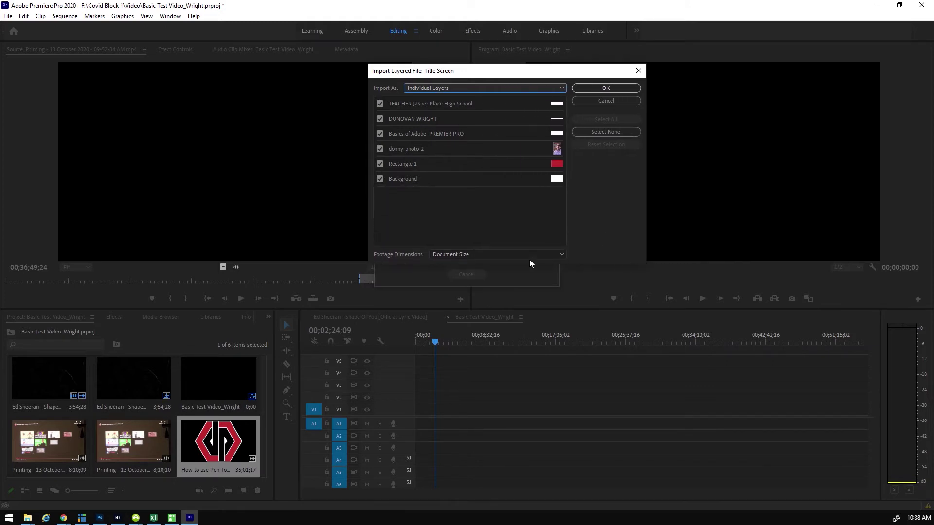
left_click(463, 253)
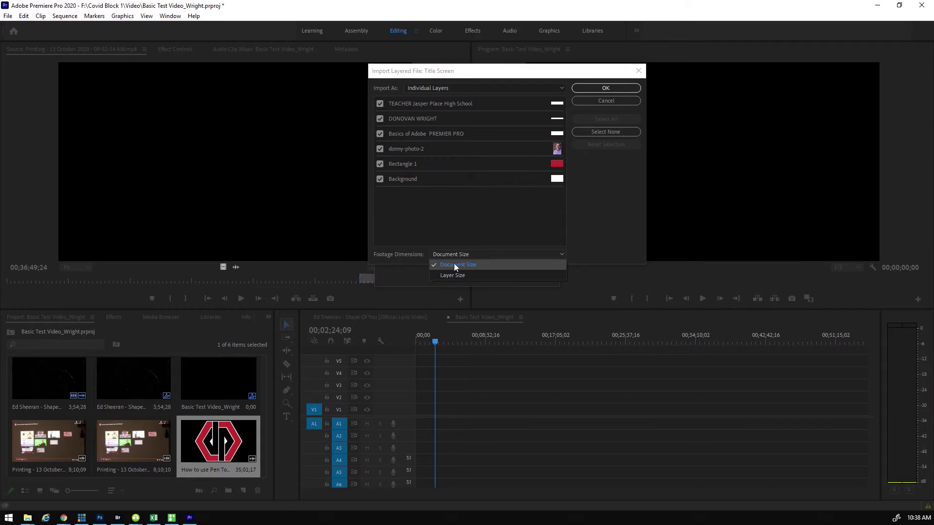
left_click(459, 263)
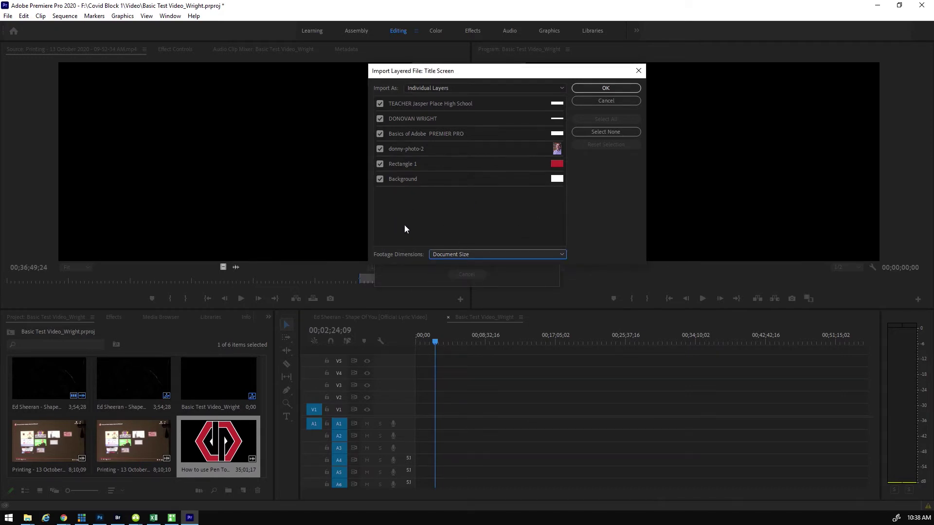
left_click(470, 254)
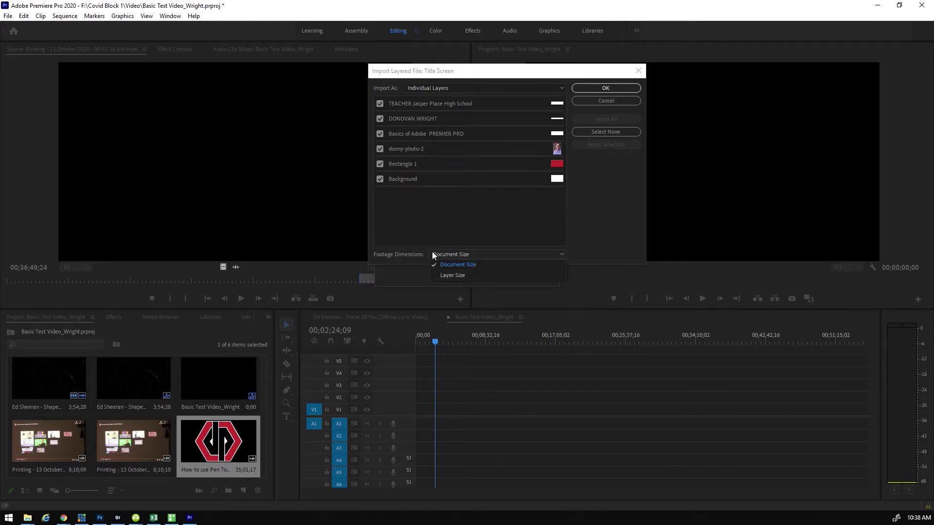
left_click(458, 269)
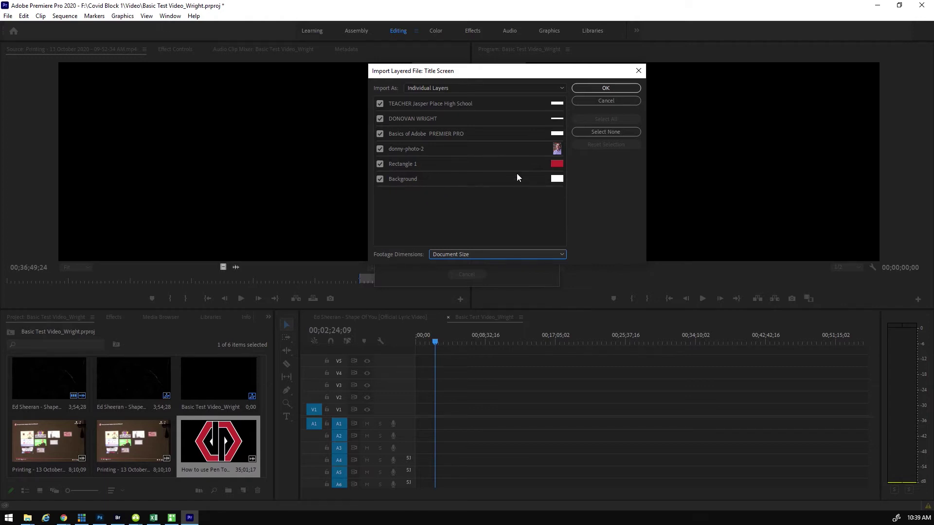
left_click(445, 88)
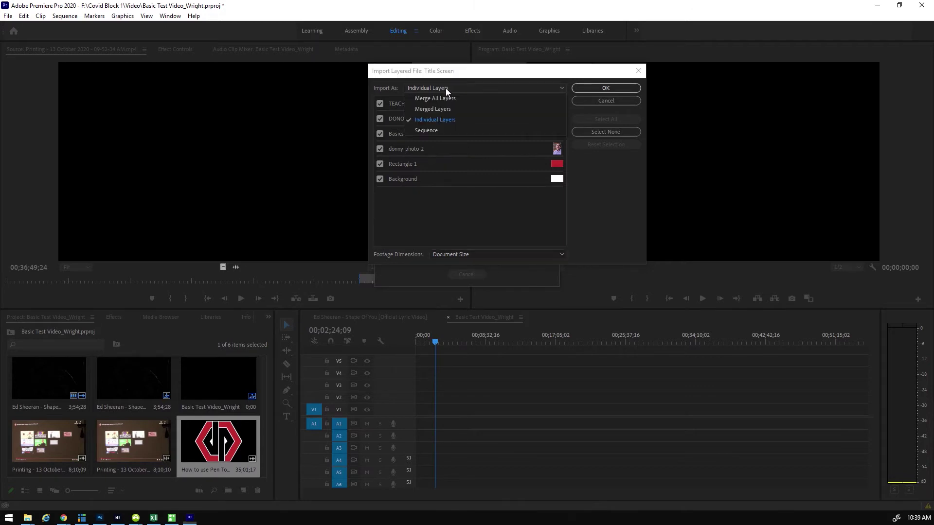
left_click(438, 119)
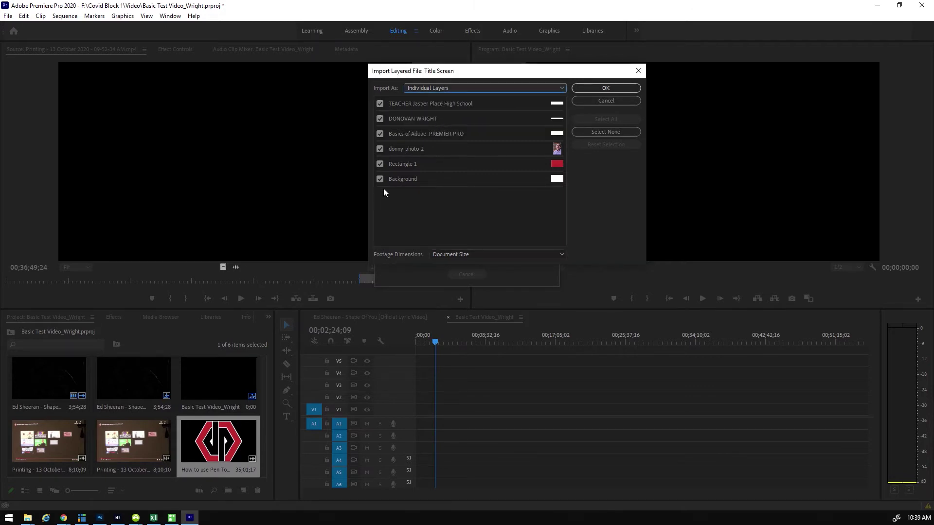
left_click(591, 88)
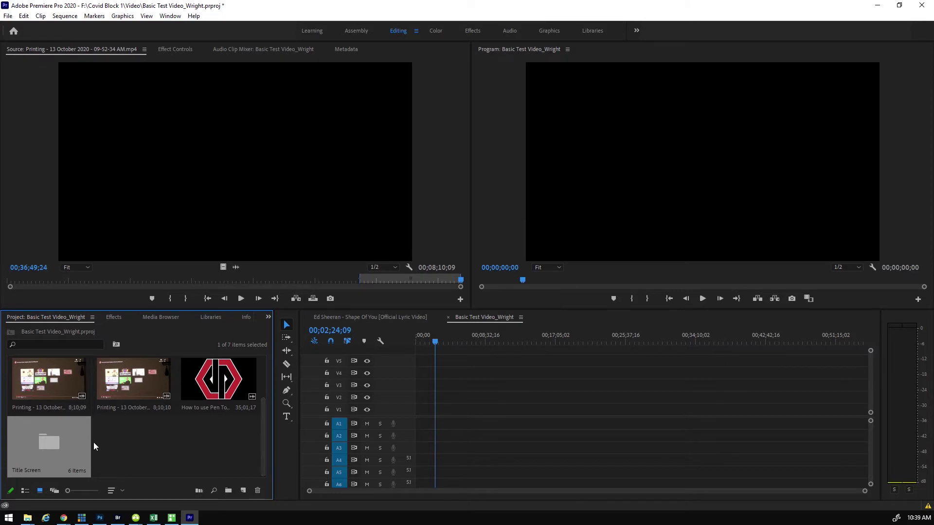
- Place the red Rectangle 1 layer from the Title Screen bin on V1, and extend both ends so it finishes at about 00;04;38
double_click(51, 442)
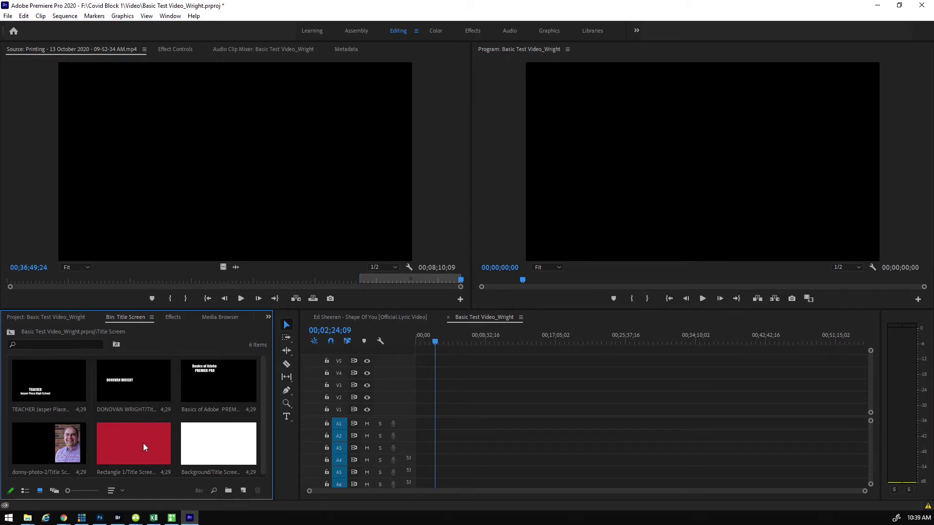
left_click_drag(138, 442, 437, 413)
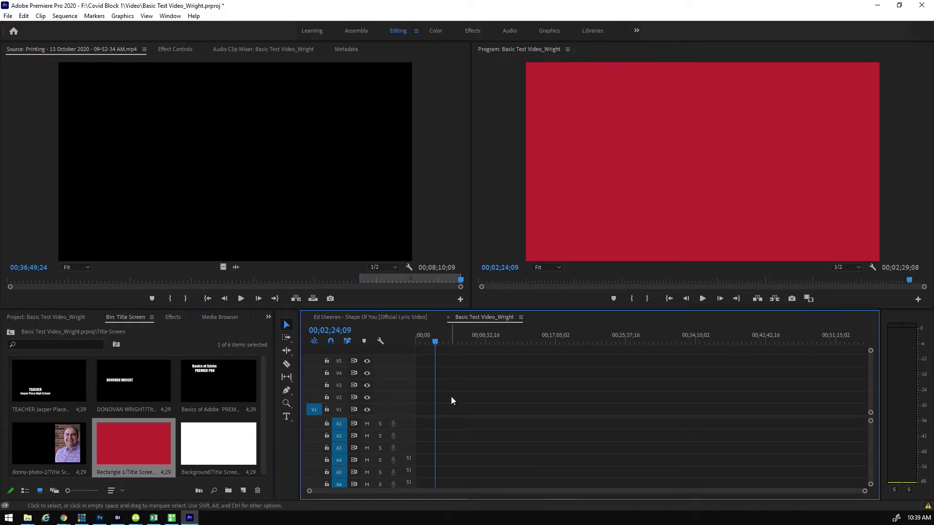
left_click_drag(864, 491, 519, 492)
left_click_drag(593, 410, 747, 411)
left_click_drag(589, 410, 447, 410)
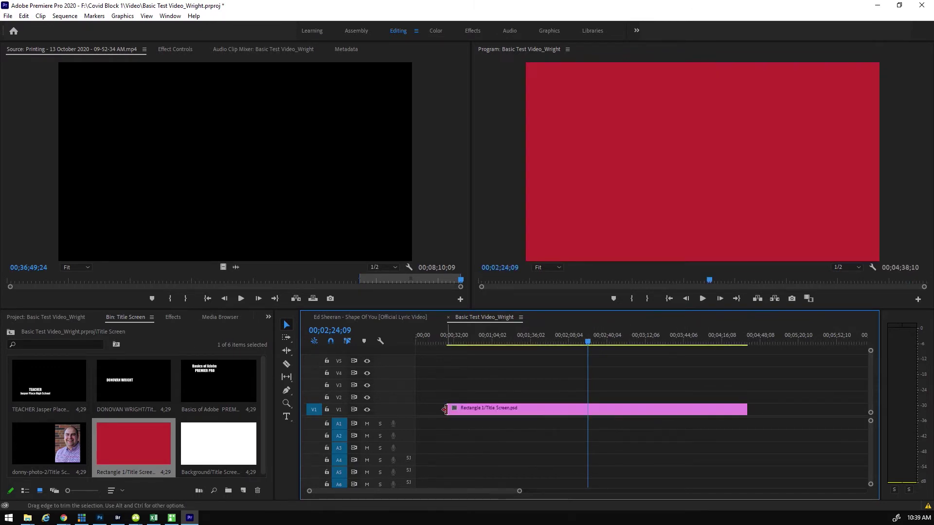
- Try to place the white Background layer directly after the red Rectangle 1 clip on V1
left_click(214, 448)
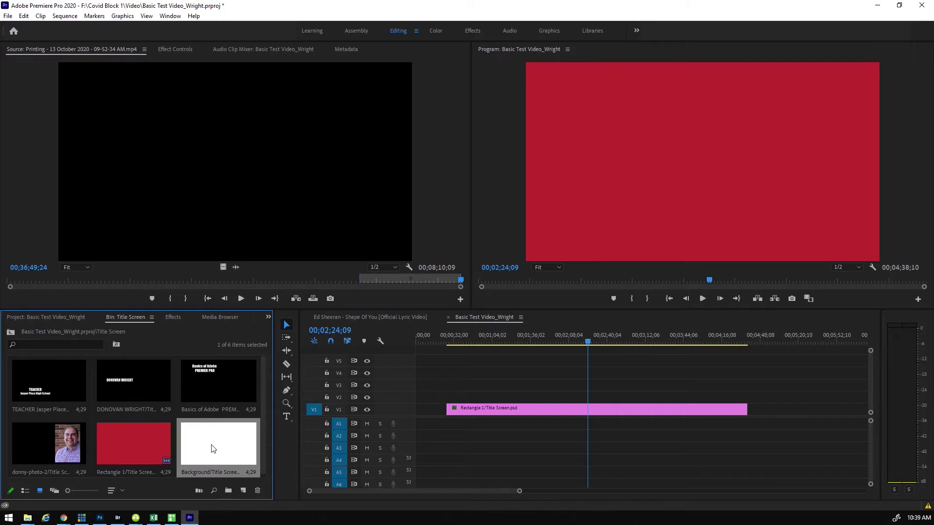
left_click_drag(275, 440, 756, 417)
left_click(747, 337)
left_click_drag(744, 342, 746, 343)
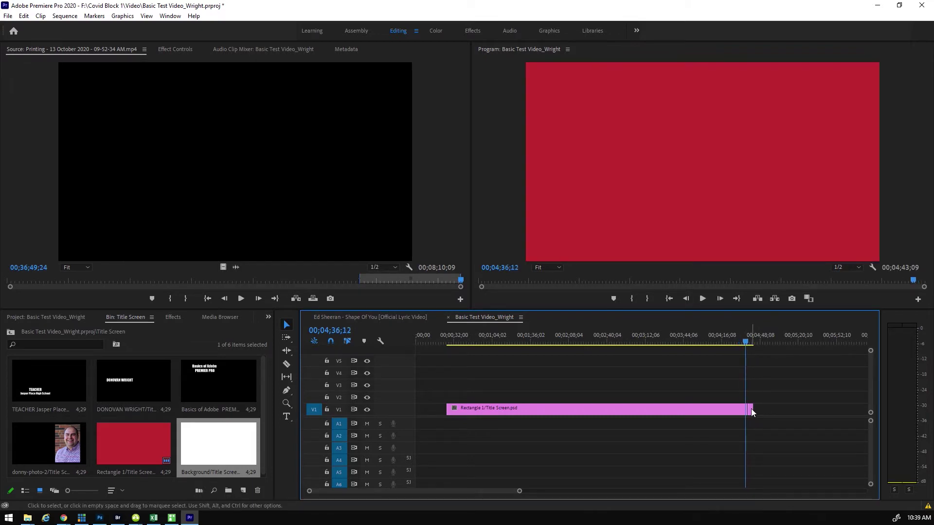
left_click_drag(752, 414, 747, 415)
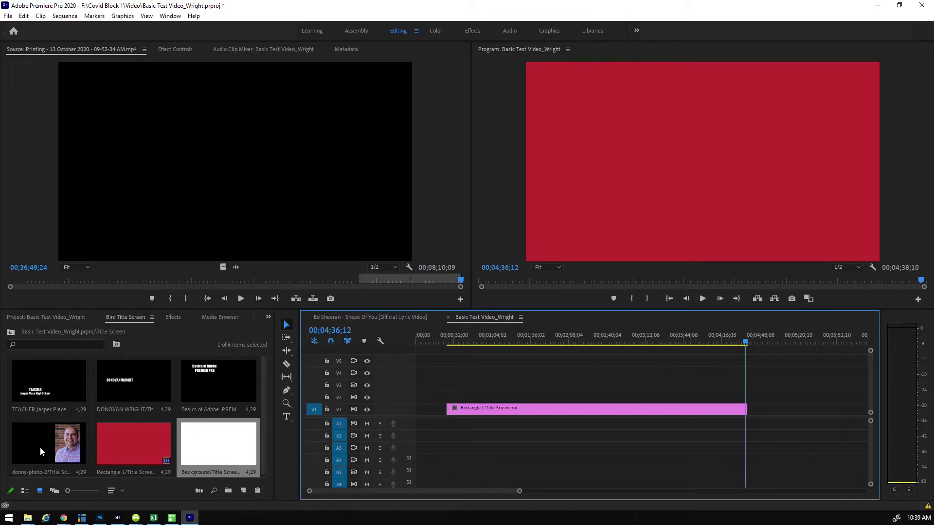
- Stack the remaining title layers over the red clip at about 00;00;51: photo on V2, TEACHER on V3, presenter's name on V4, Basics of Adobe on V5
left_click(41, 451)
left_click_drag(34, 445, 480, 397)
left_click_drag(484, 345, 478, 343)
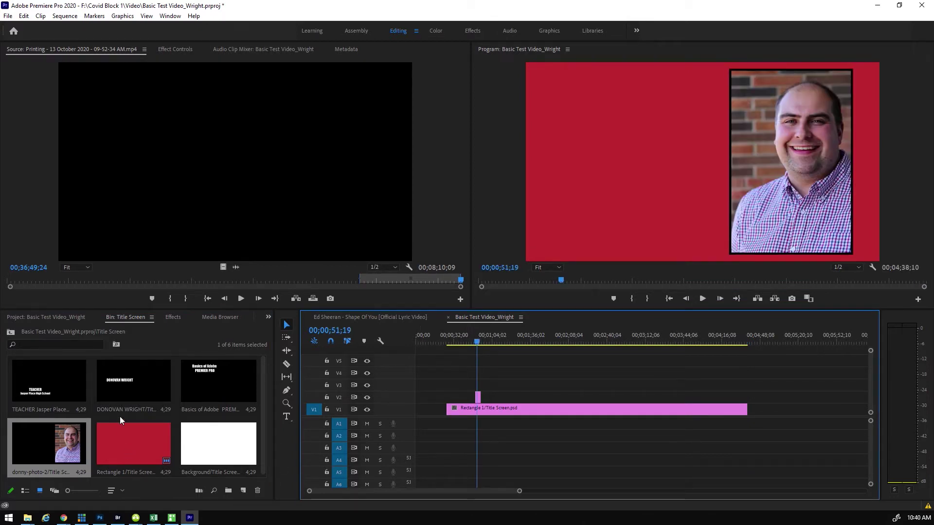
left_click_drag(206, 383, 478, 361)
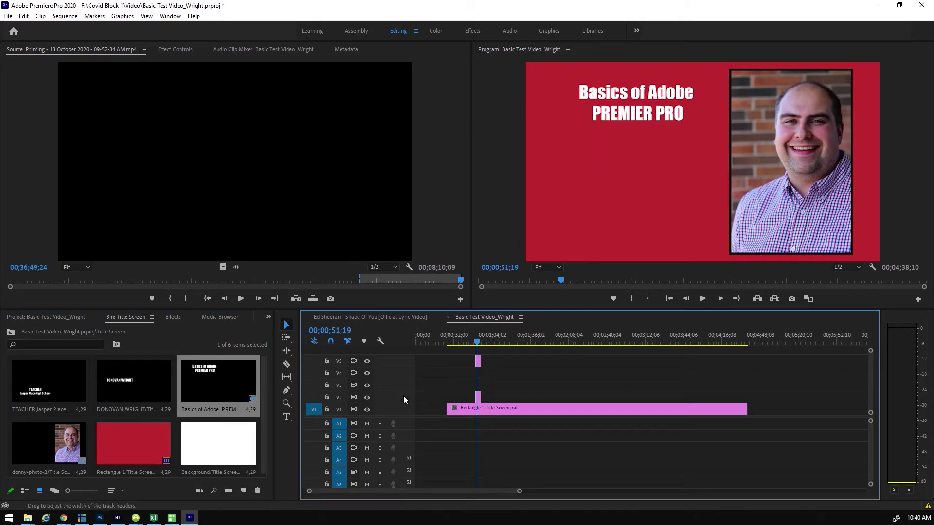
left_click_drag(133, 375, 478, 373)
left_click_drag(49, 382, 478, 385)
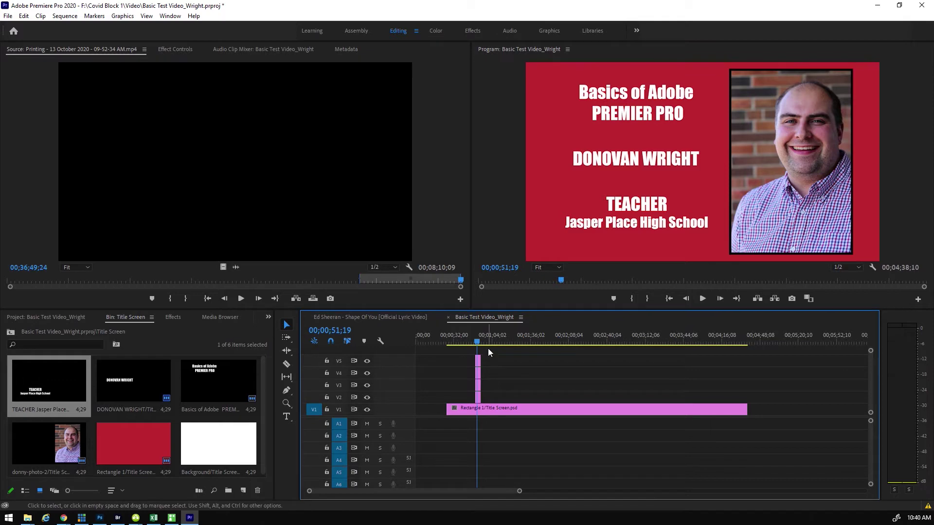
- Extend the four stacked title clips to a shared end at about 00;01;45, and move the red Rectangle 1 clip to the sequence start
left_click_drag(479, 345, 539, 360)
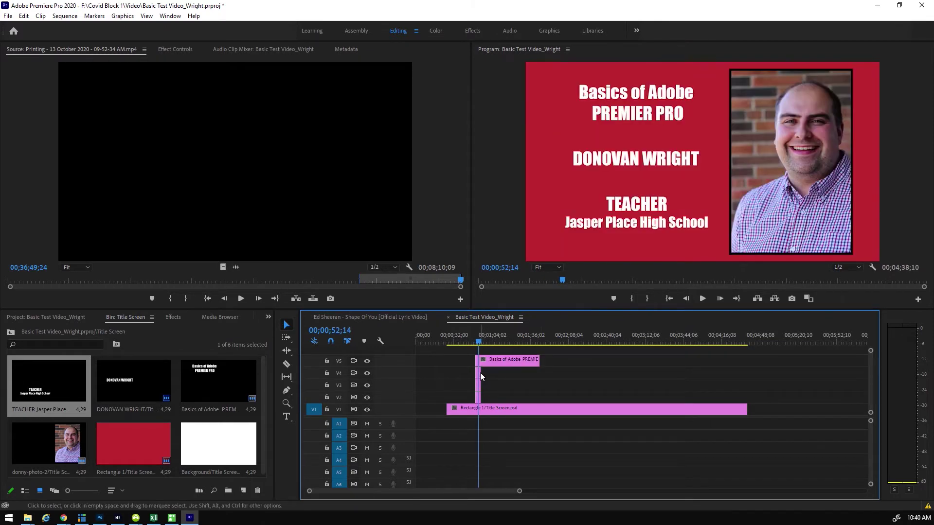
left_click_drag(481, 376, 539, 373)
left_click_drag(478, 386, 539, 385)
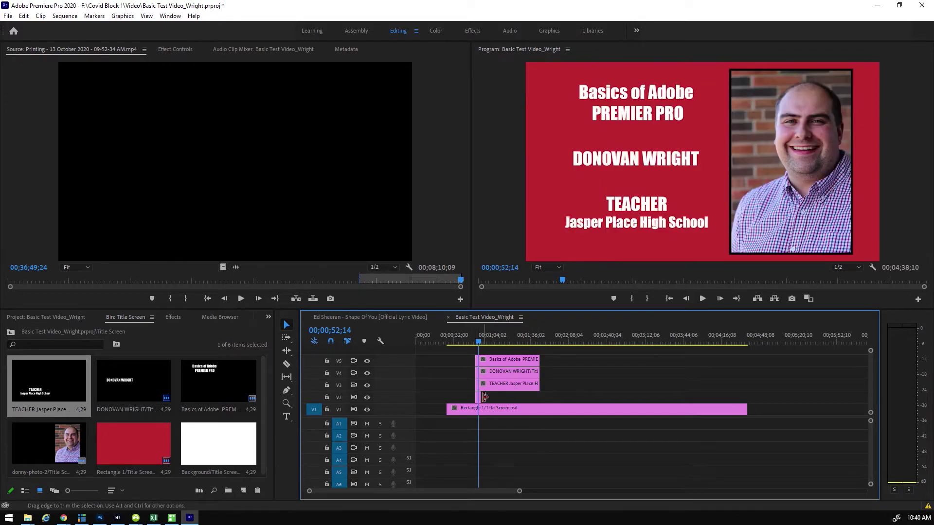
left_click_drag(485, 397, 539, 398)
mouse_move(477, 340)
left_mouse_down()
mouse_move(443, 342)
mouse_move(478, 345)
left_mouse_up()
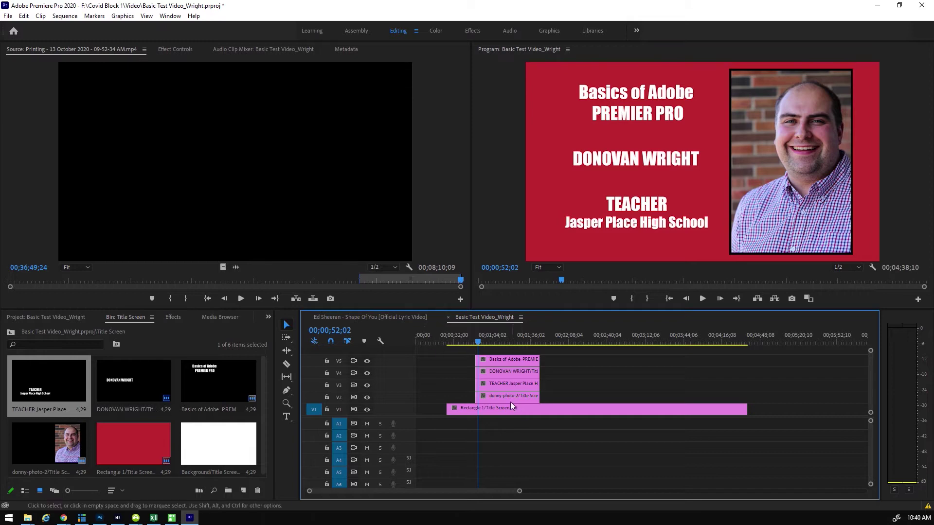
left_click_drag(583, 411, 466, 411)
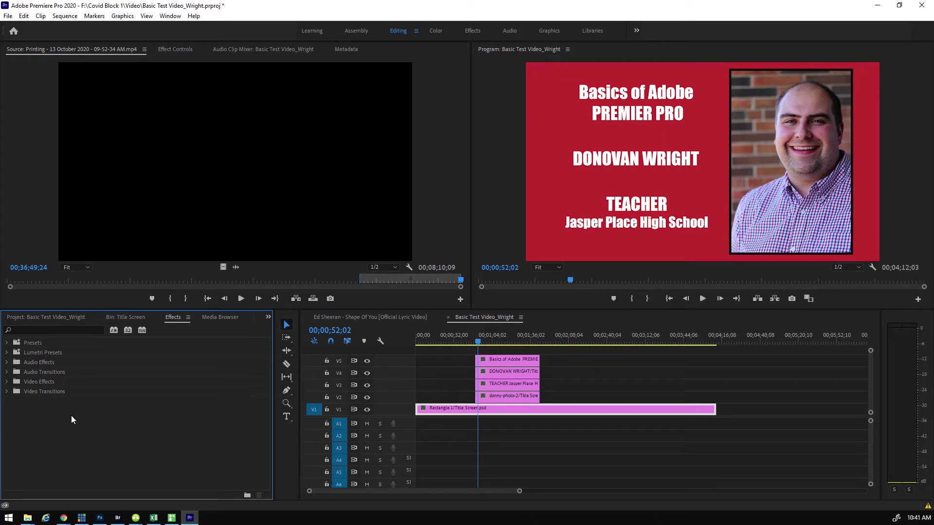
- Apply the Flip Over 3D Motion transition to the start of the red Rectangle 1 clip and play it back
left_click(7, 392)
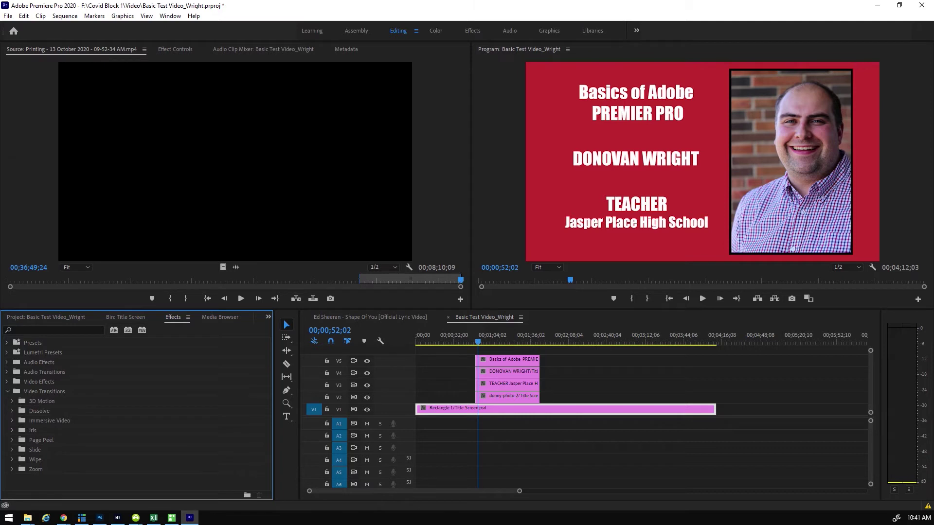
left_click(11, 403)
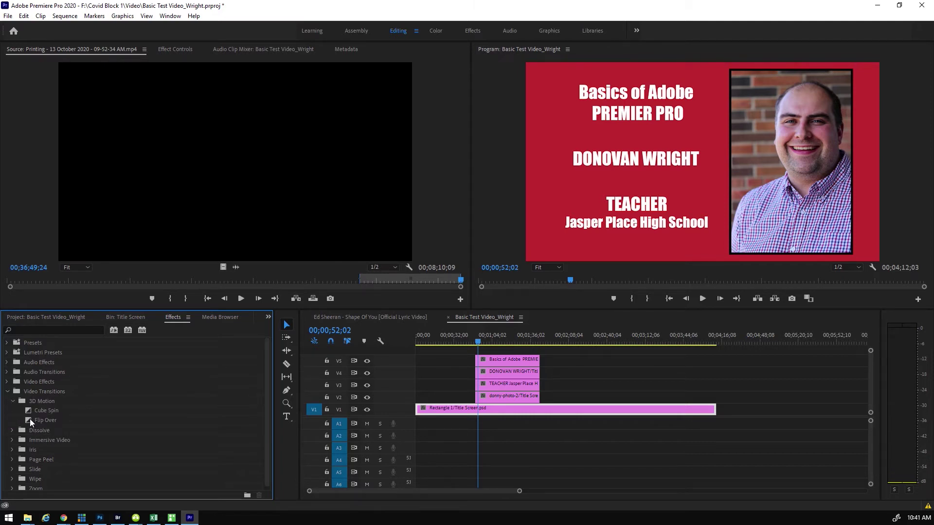
left_click_drag(28, 418, 423, 412)
left_click_drag(422, 336, 416, 343)
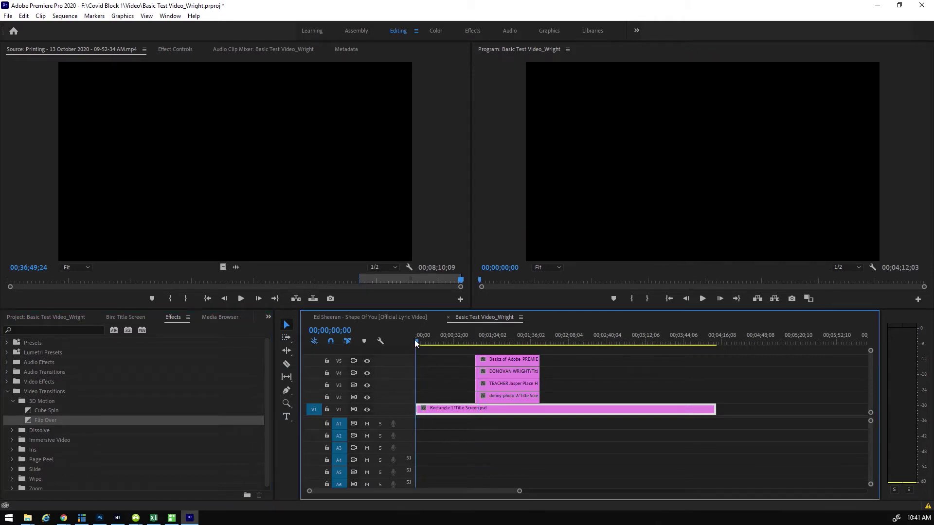
key("space")
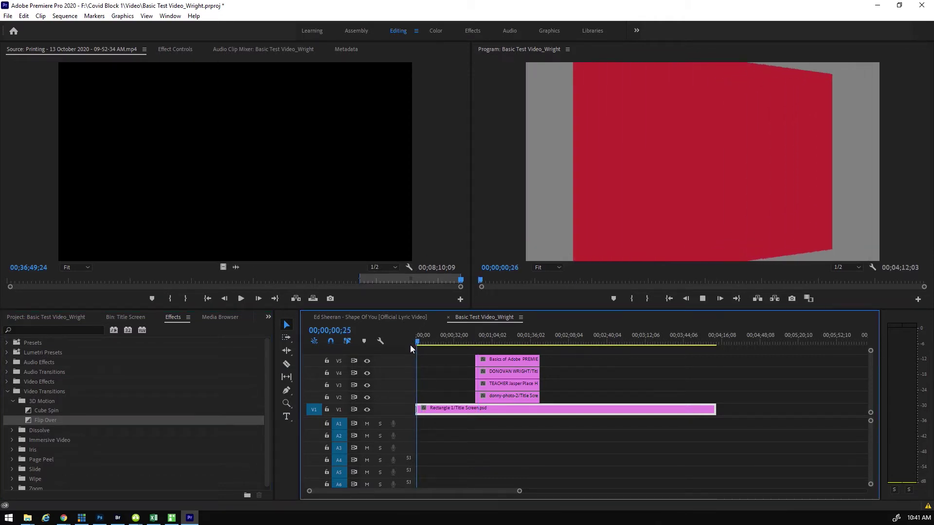
key("space")
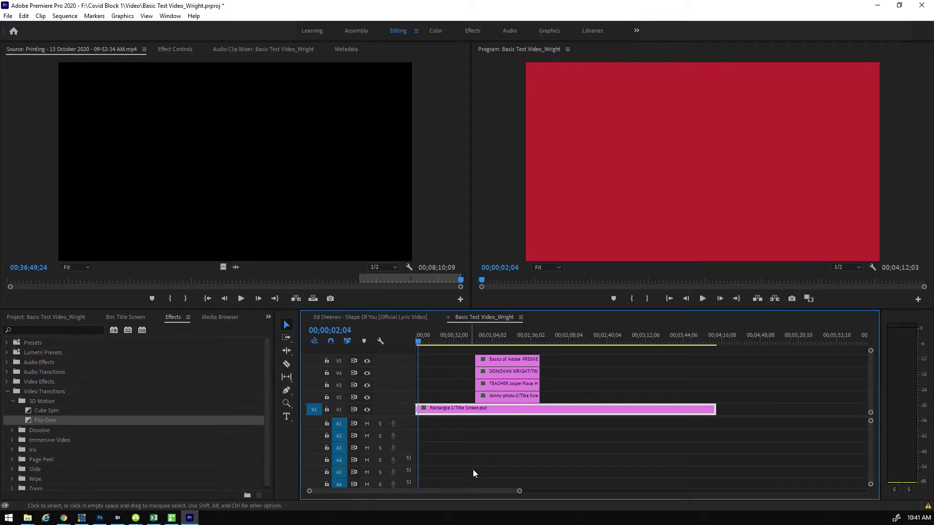
- Apply the Dip to Black dissolve to the start of the red Rectangle 1 clip in place of Flip Over
left_click(13, 431)
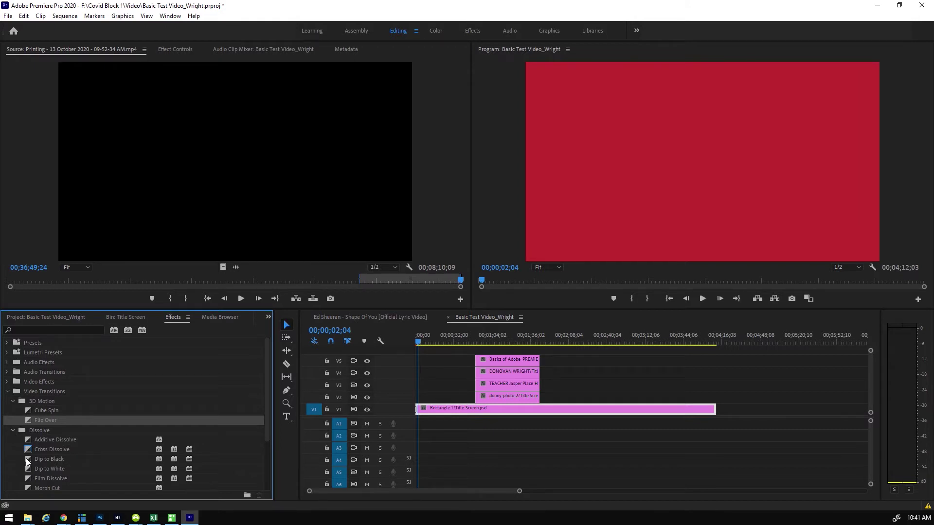
left_click_drag(27, 459, 448, 454)
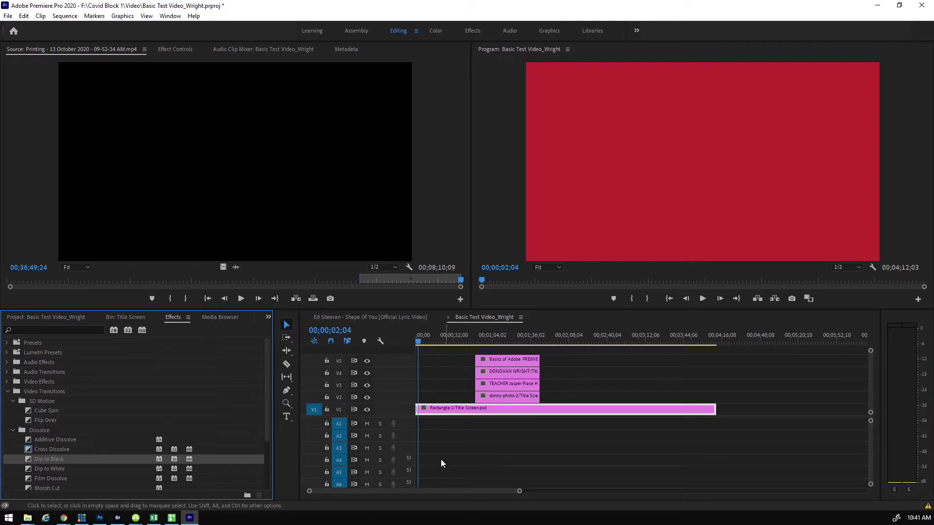
left_click(518, 493)
left_click_drag(519, 493, 412, 492)
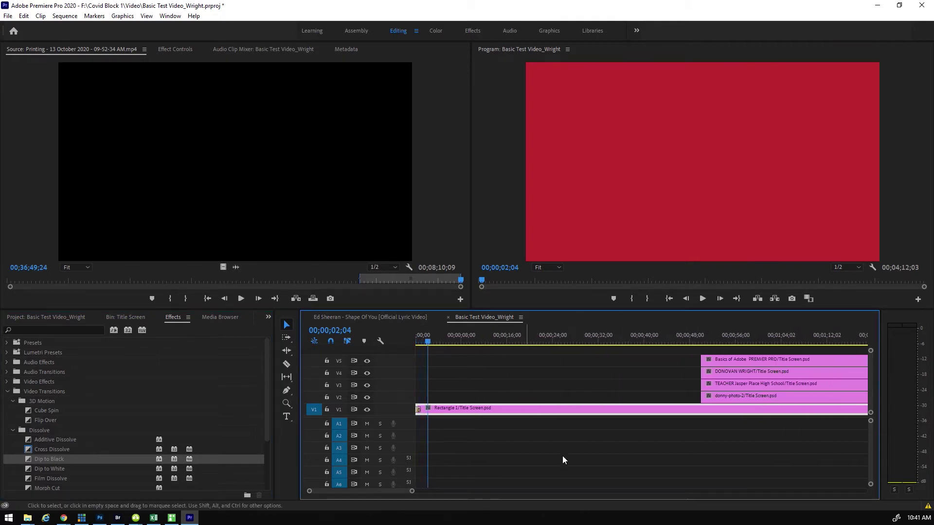
- Move the four stacked title clips on V2 to V5 together so they start at 00;00;02;04
left_click_drag(684, 357, 742, 403)
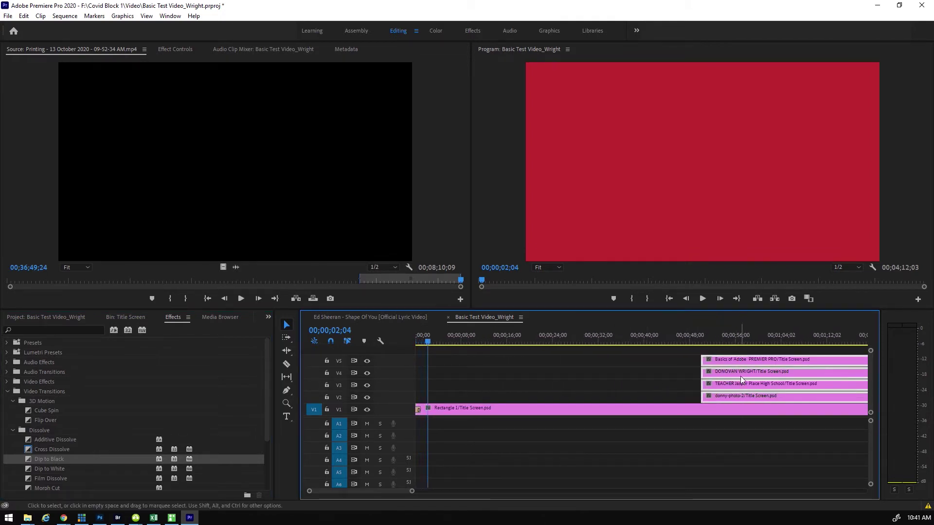
left_click_drag(741, 357, 473, 355)
left_click_drag(410, 493, 385, 495)
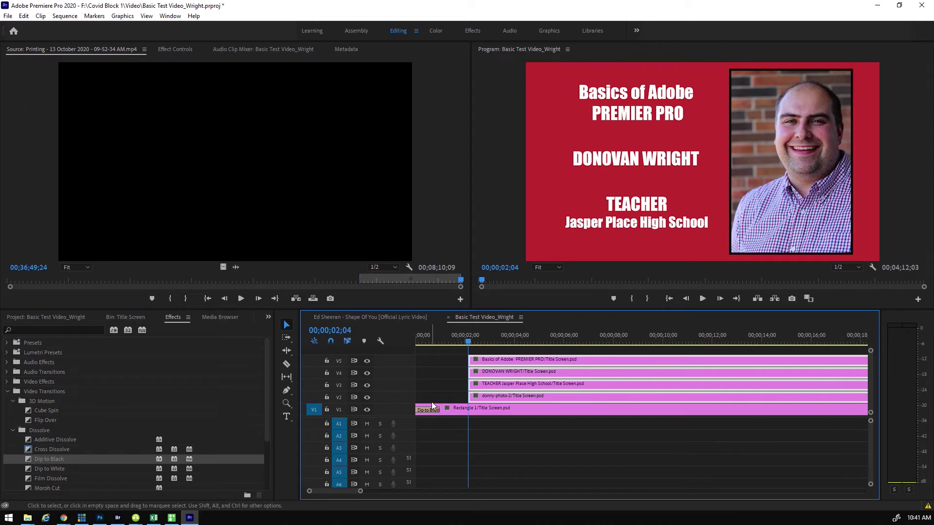
- Shift the red Rectangle 1 clip about 8 frames later on V1 and play back its Dip to Black opening
left_click(416, 336)
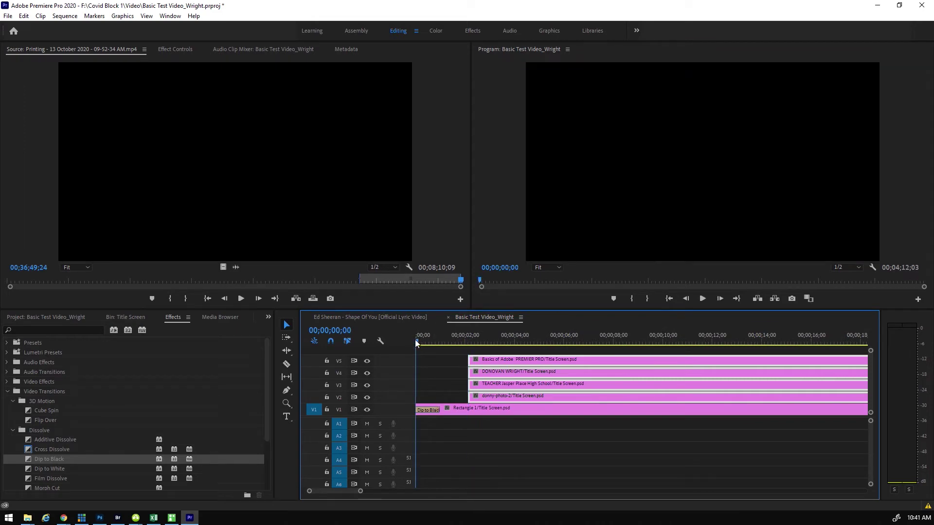
left_click_drag(457, 409, 463, 412)
key("space")
key("space")
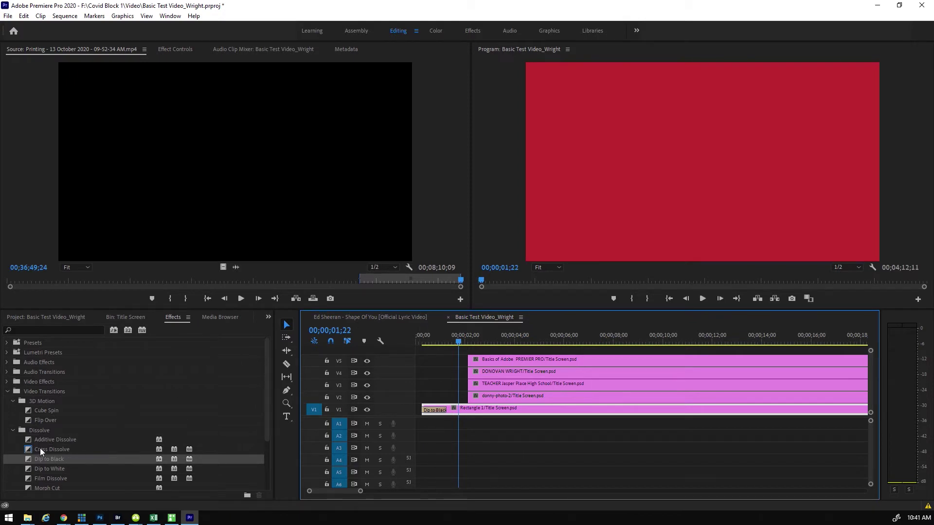
left_click(36, 448)
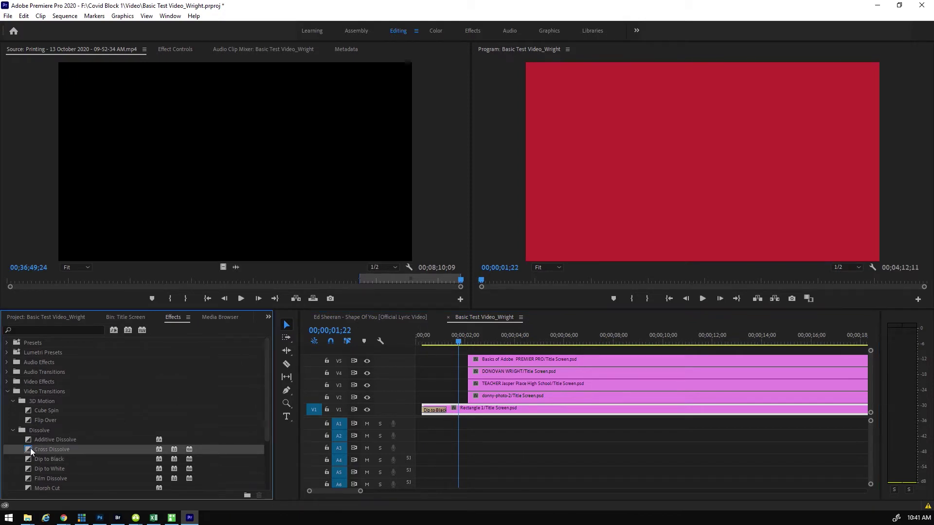
left_click(29, 457)
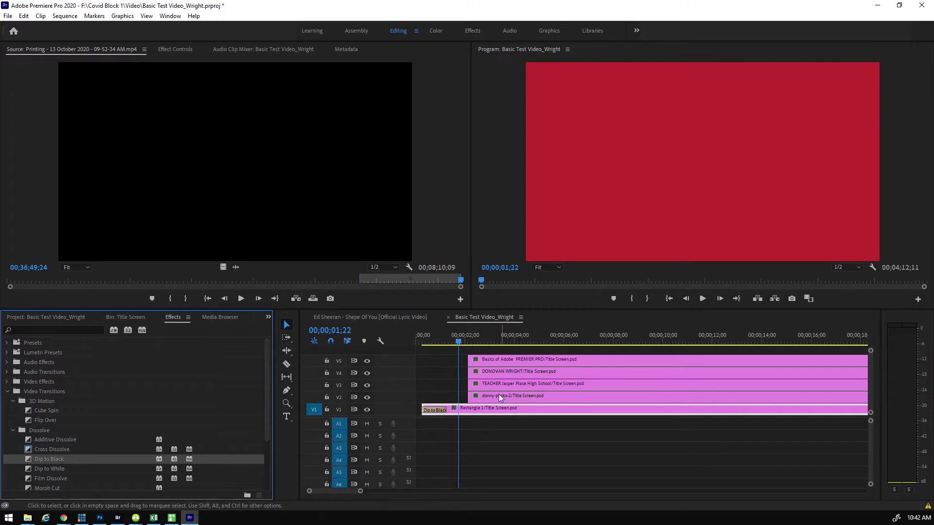
- Stagger the title clips, starting the photo at 00;00;01;21, the presenter's name at about 00;00;02;25 and the TEACHER text at about 00;00;03;15
mouse_move(459, 338)
left_mouse_down()
mouse_move(414, 338)
mouse_move(458, 346)
left_mouse_up()
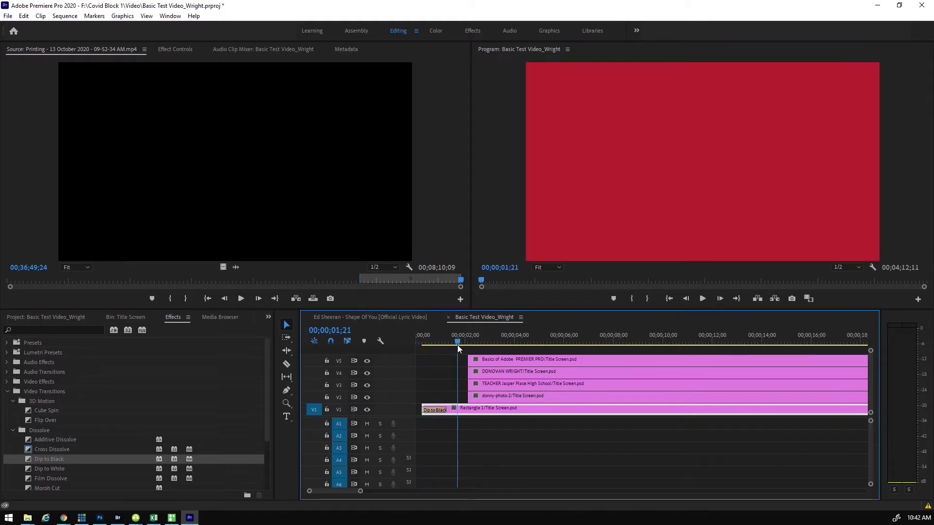
left_click(496, 401)
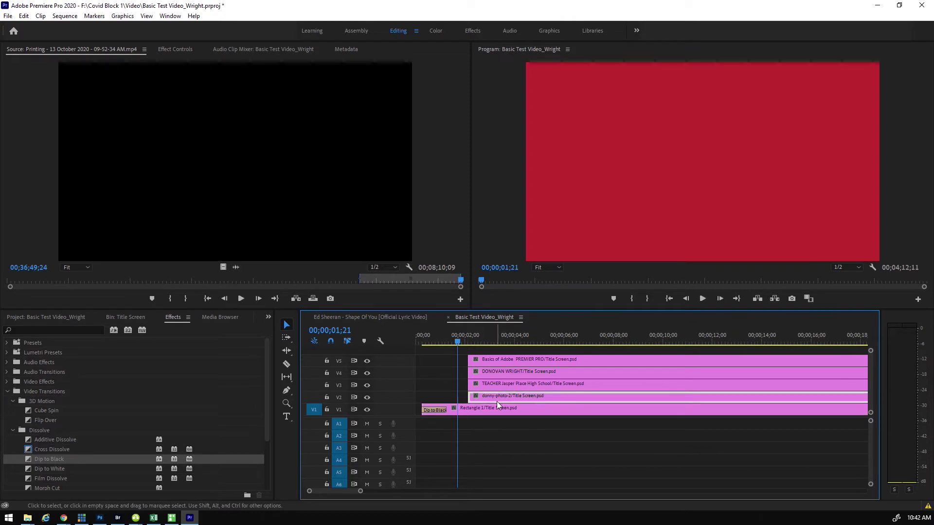
left_click_drag(500, 398, 493, 400)
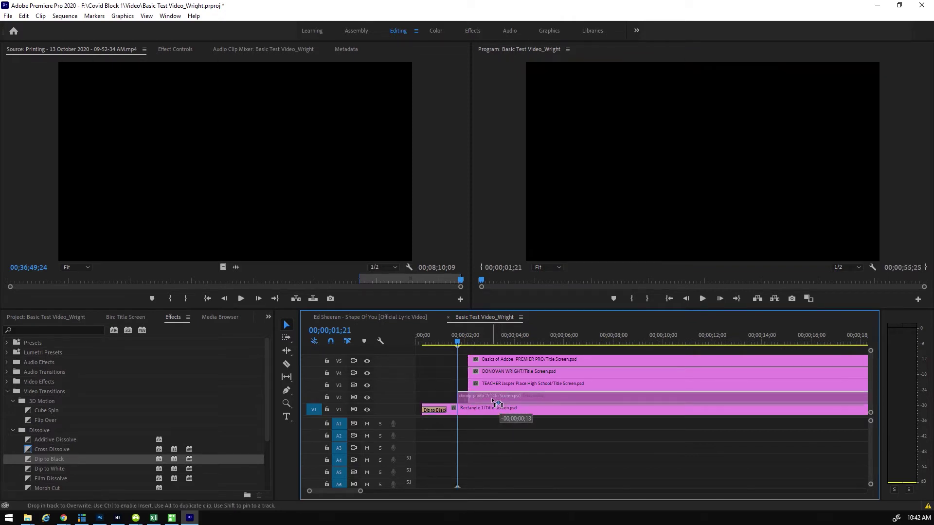
left_click_drag(492, 399, 491, 399)
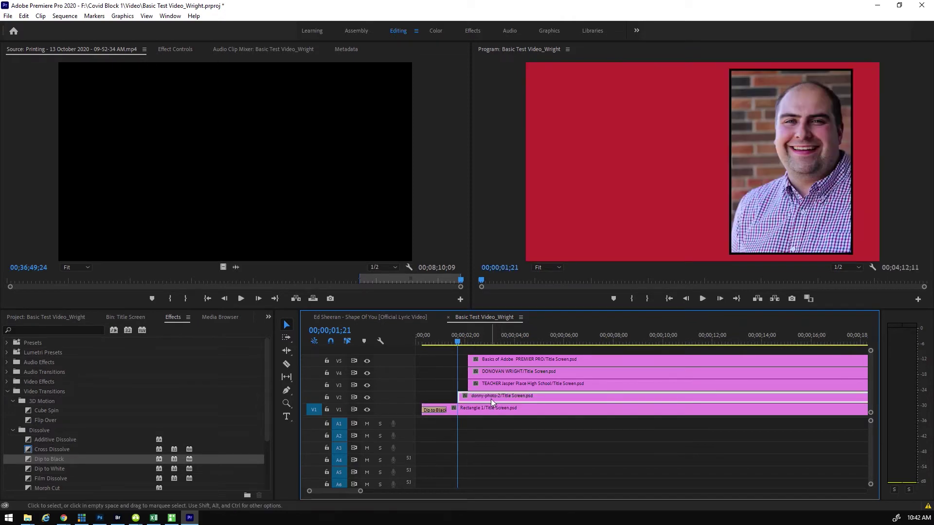
left_click_drag(485, 360, 540, 384)
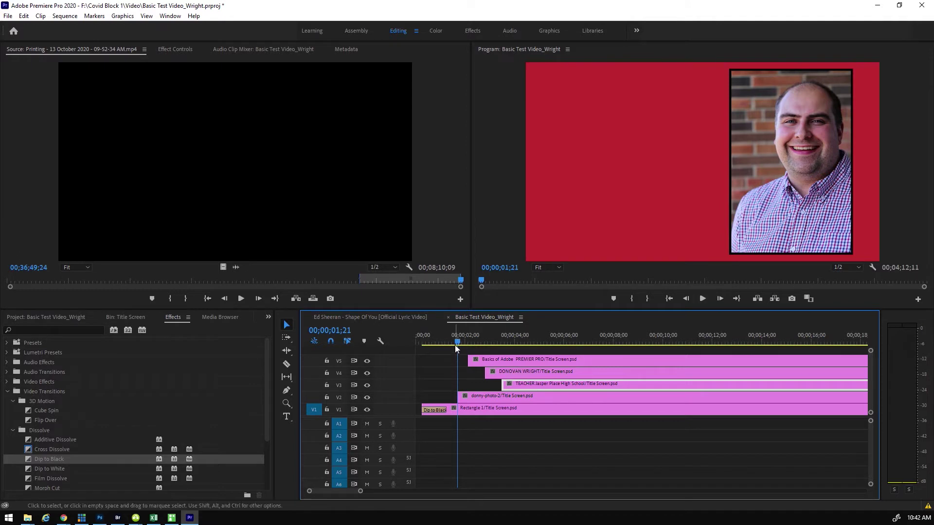
mouse_move(456, 340)
left_mouse_down()
mouse_move(512, 343)
mouse_move(456, 346)
left_mouse_up()
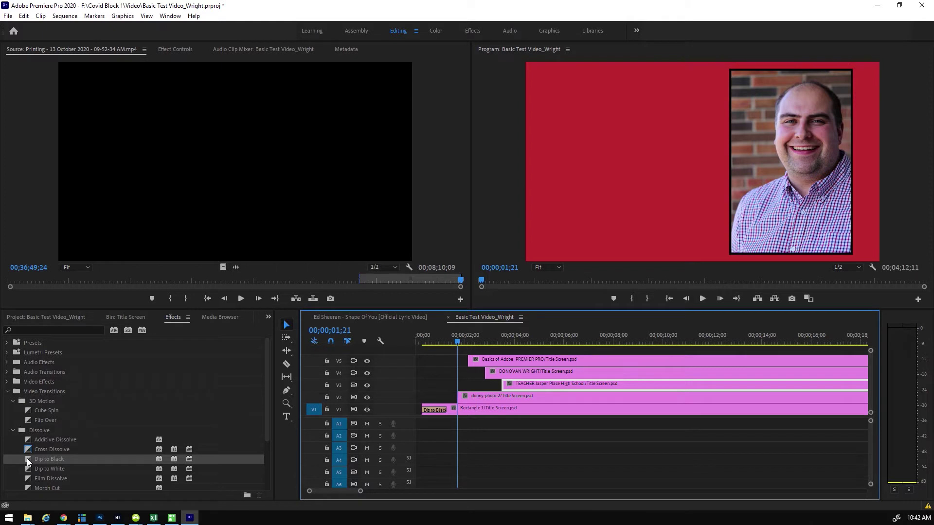
- Add a Cross Dissolve to the start of the photo clip on V2, lengthen it to about 5.7 seconds, and preview the fade
left_click_drag(28, 450, 466, 398)
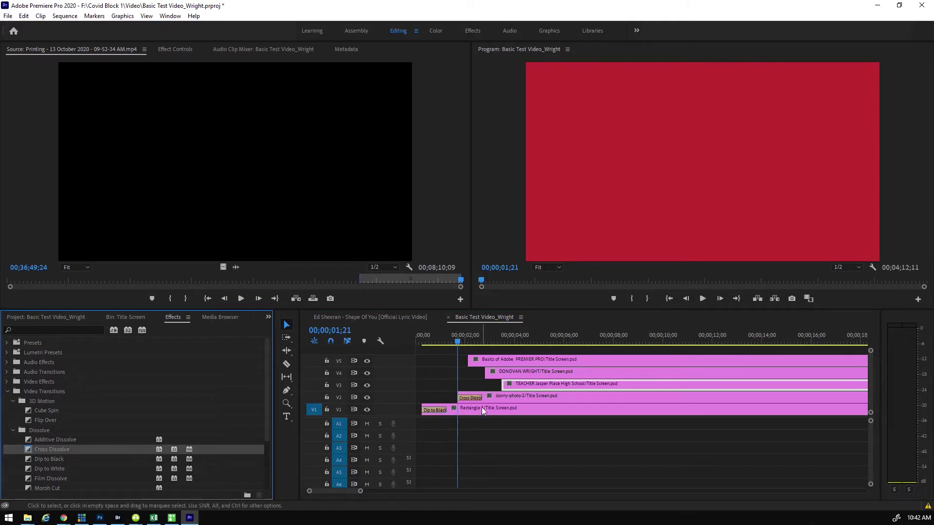
left_click_drag(481, 398, 597, 396)
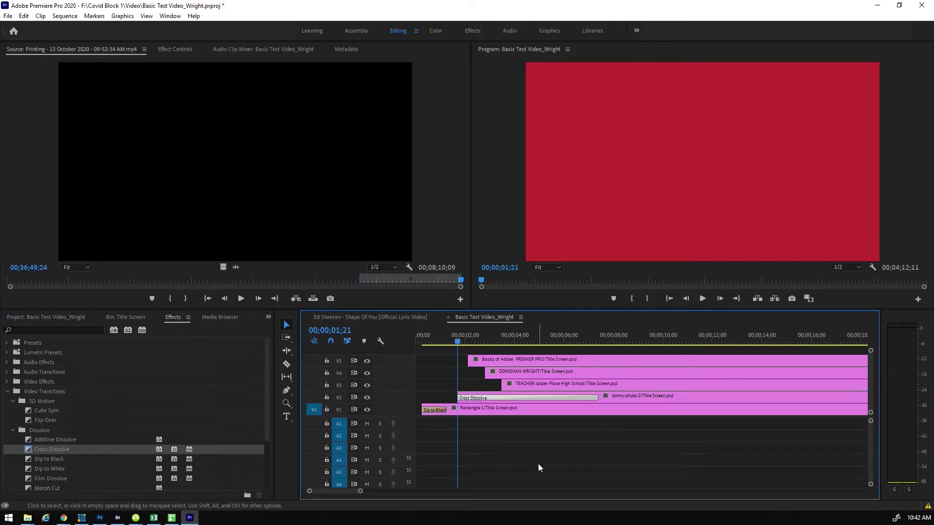
mouse_move(361, 491)
left_mouse_down()
mouse_move(355, 496)
mouse_move(366, 499)
left_mouse_up()
left_click_drag(471, 341, 630, 352)
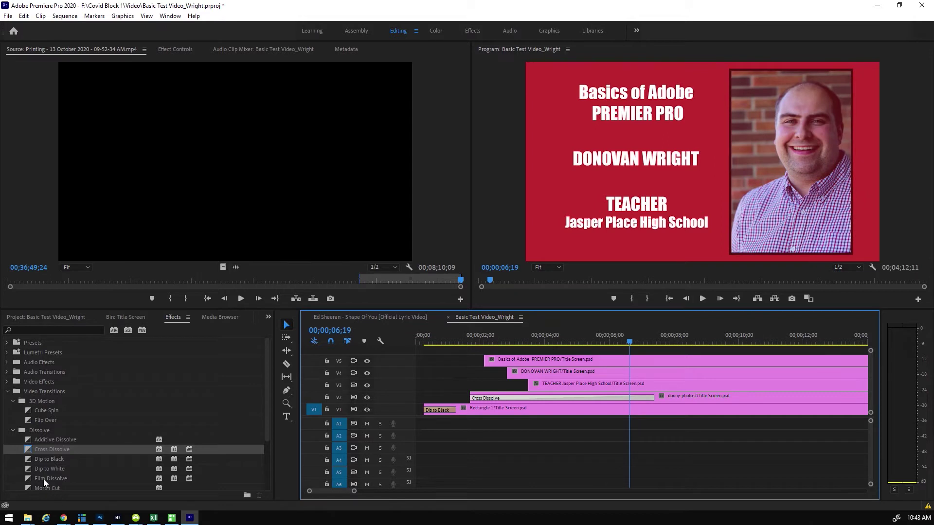
- Try Dip to Black on the photo clip's opening, replace it with Film Dissolve, and preview the result
left_click_drag(31, 460, 498, 393)
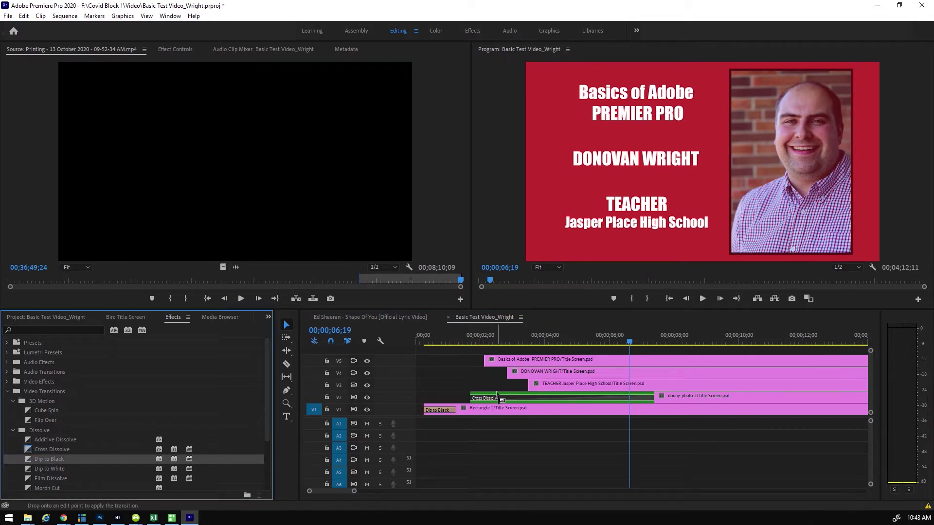
mouse_move(472, 340)
left_mouse_down()
mouse_move(460, 343)
mouse_move(569, 344)
mouse_move(487, 343)
left_mouse_up()
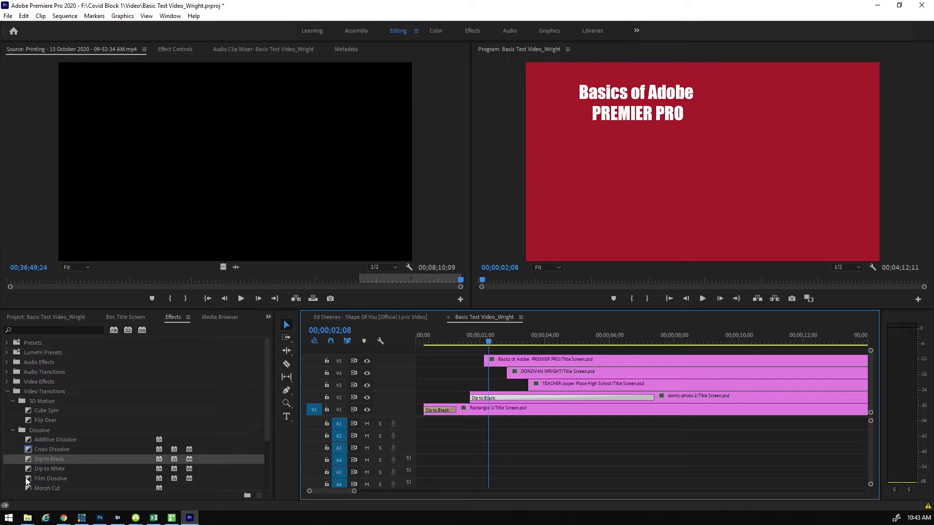
left_click_drag(29, 478, 482, 396)
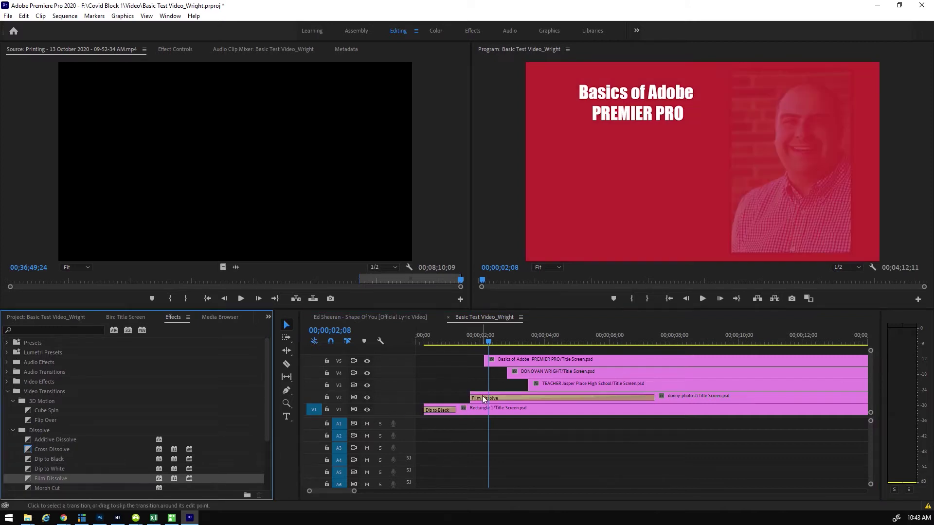
mouse_move(488, 343)
left_mouse_down()
mouse_move(465, 342)
mouse_move(651, 334)
mouse_move(479, 337)
left_mouse_up()
- Try a Push transition from the Slide group on the opening of the Basics of Adobe PREMIER PRO clip on V5
left_click(496, 360)
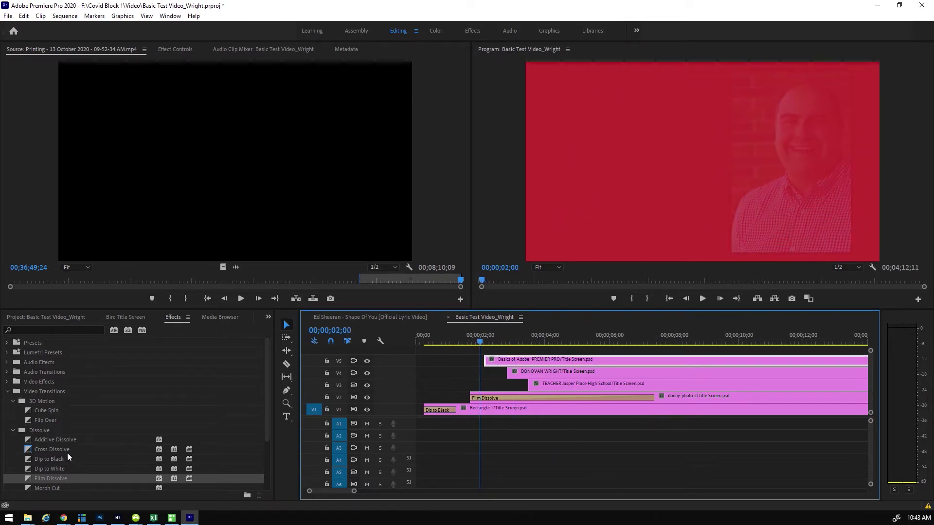
scroll(66, 453, "down", 1)
scroll(64, 450, "down", 2)
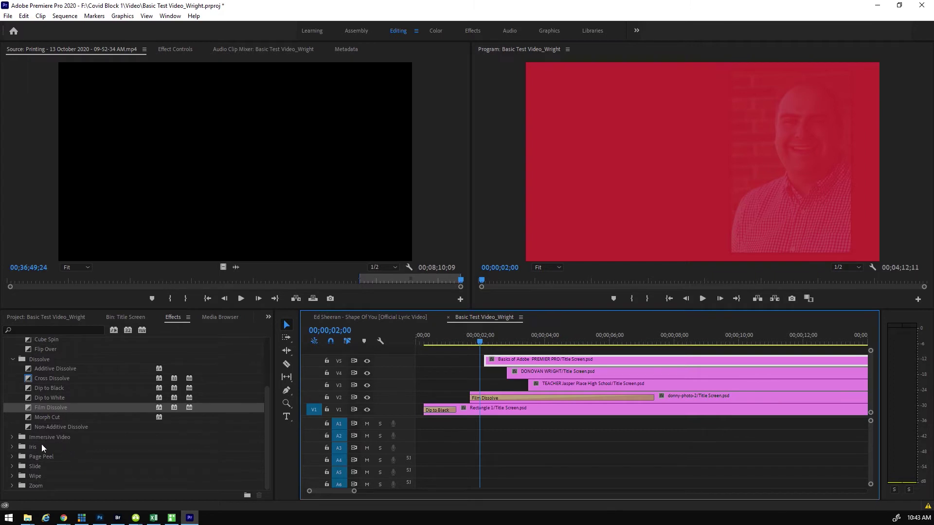
left_click(13, 466)
scroll(93, 474, "down", 3)
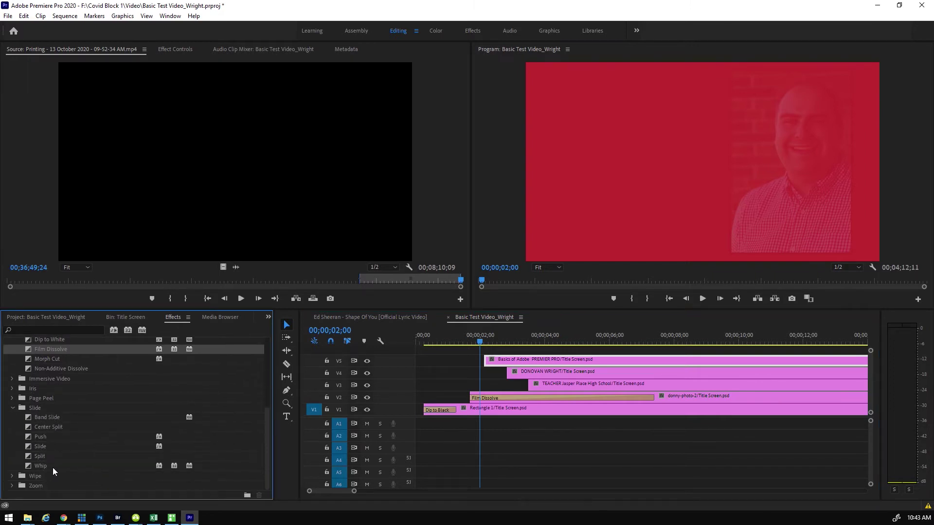
left_click_drag(28, 436, 487, 364)
- Try a Paint Splatter wipe on the opening of the presenter's name clip on V4
left_click(12, 475)
scroll(49, 468, "down", 4)
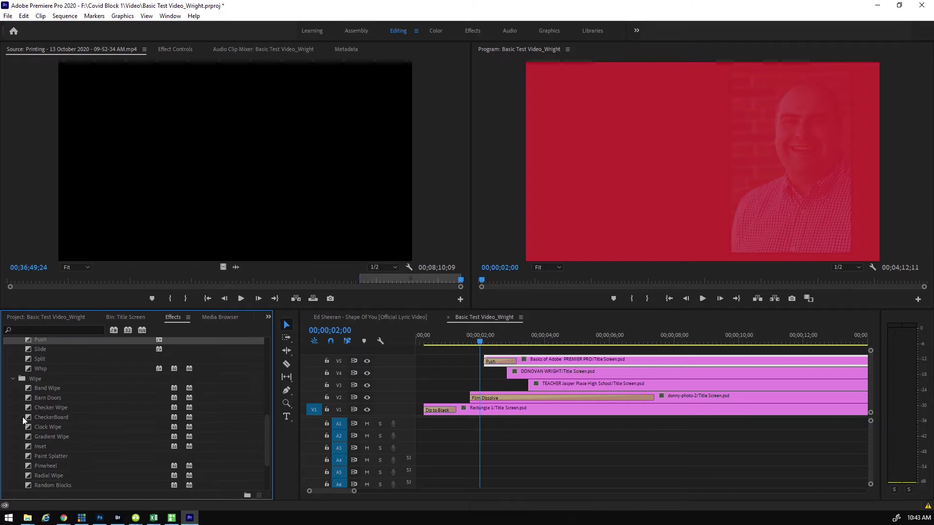
left_click(27, 427)
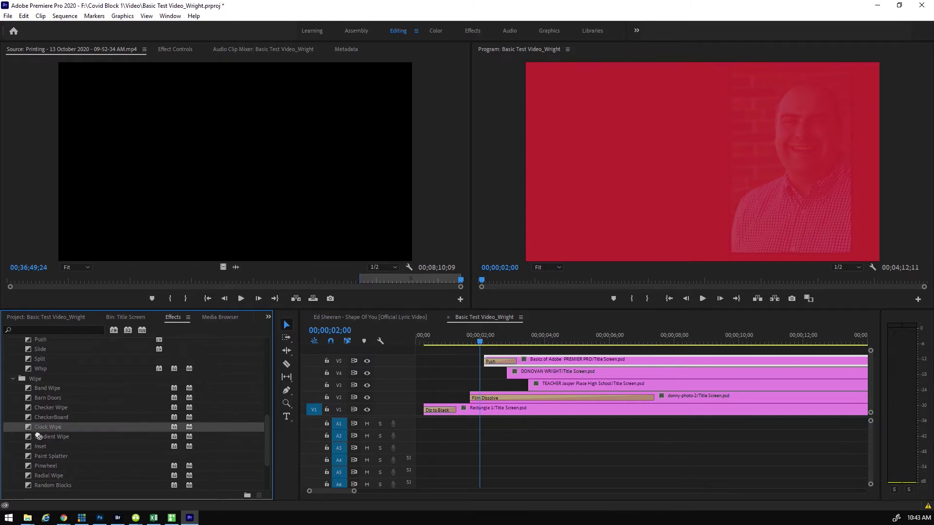
mouse_move(27, 457)
left_mouse_down()
mouse_move(382, 392)
mouse_move(515, 378)
left_mouse_up()
- Try a Page Peel transition on the opening of the TEACHER clip on V3 and play back the titles from about 00;00;01;11
scroll(86, 428, "up", 3)
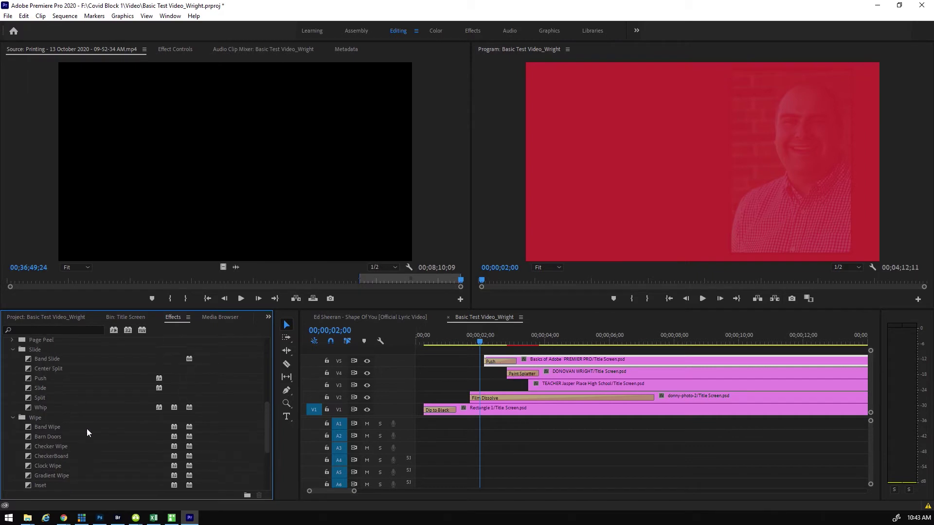
scroll(87, 429, "up", 1)
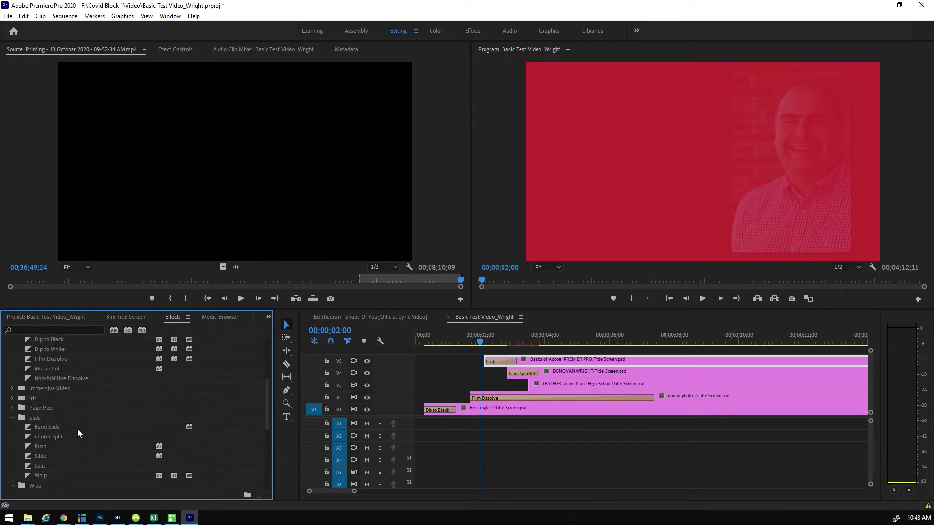
left_click(12, 389)
left_click(12, 389)
left_click(13, 399)
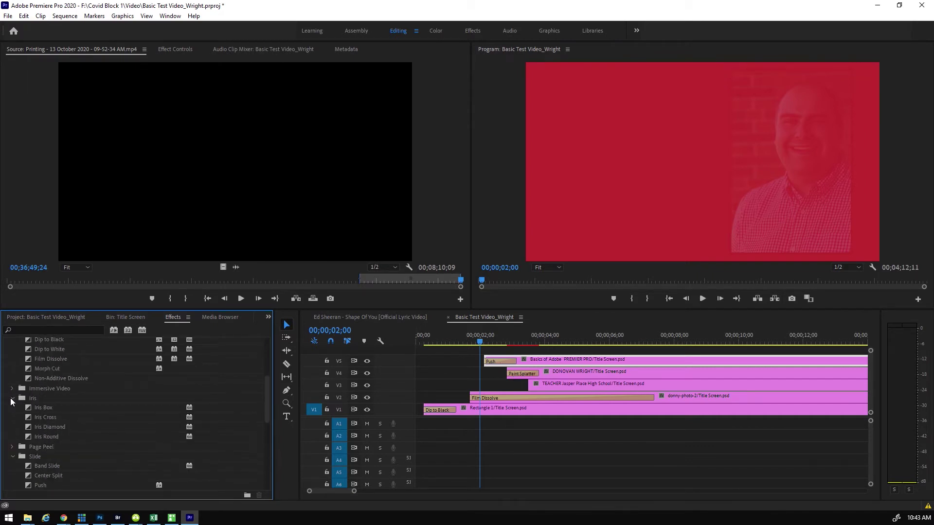
left_click(13, 447)
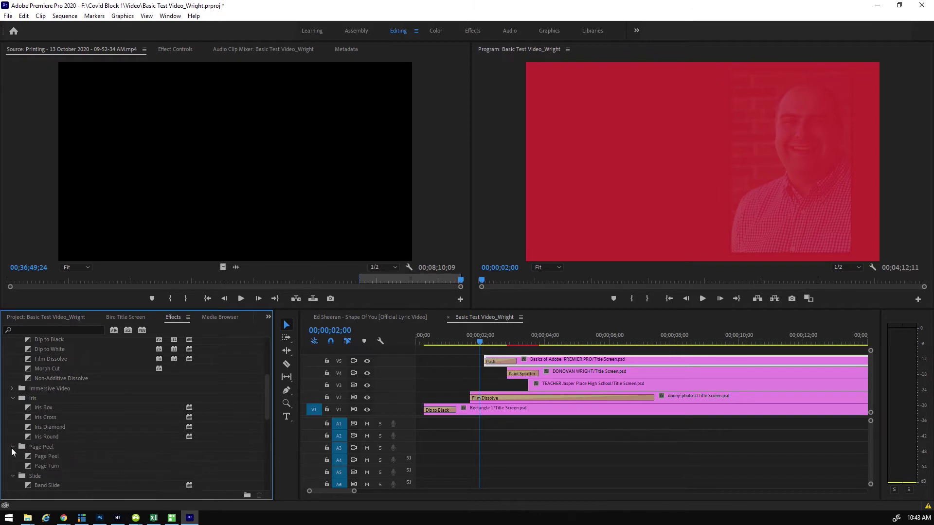
left_click_drag(30, 458, 535, 385)
left_click_drag(480, 340, 459, 343)
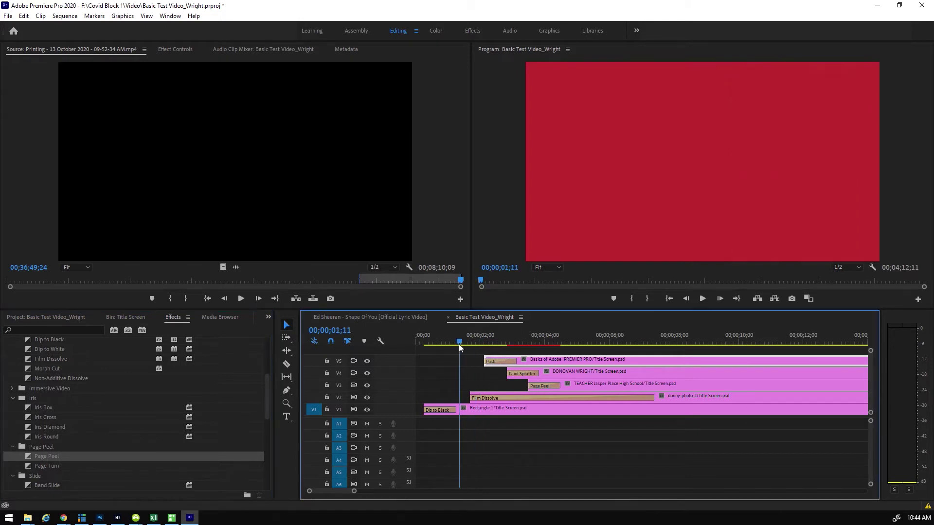
key("space")
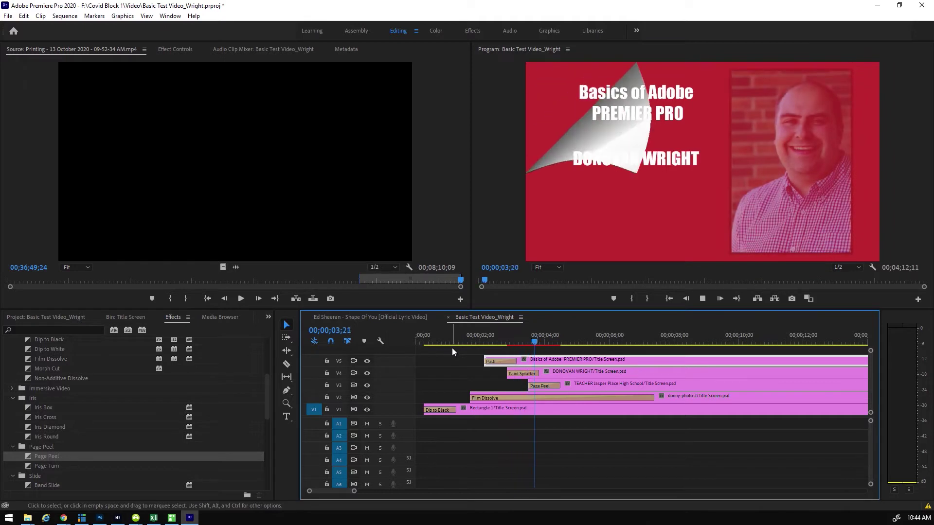
key("space")
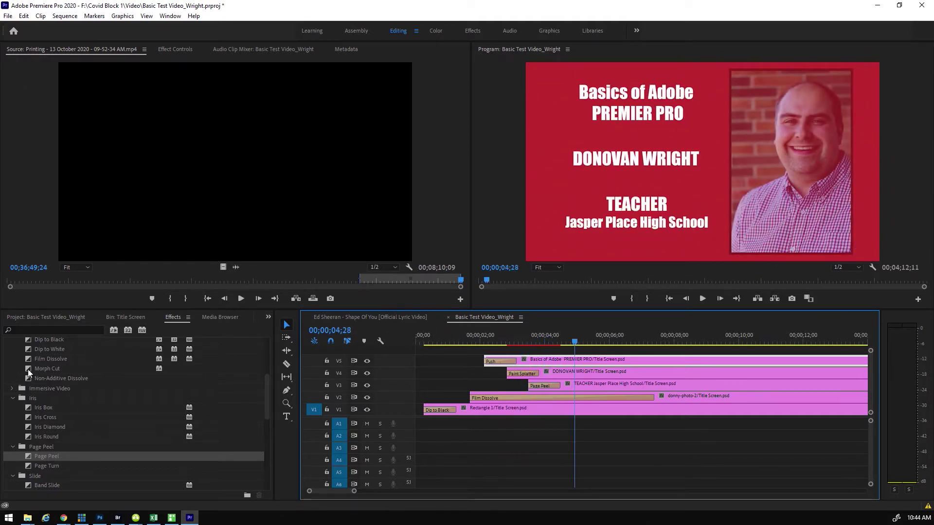
- Replace the Page Peel on the TEACHER clip's opening with the Whip transition and preview the title sequence from the start
scroll(30, 372, "up", 3)
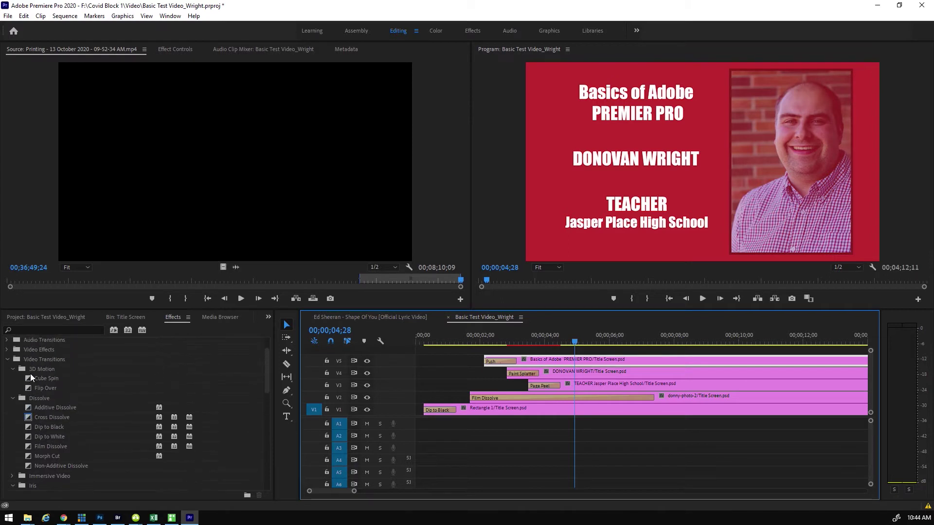
scroll(31, 390, "down", 1)
scroll(55, 459, "down", 3)
left_click(54, 456)
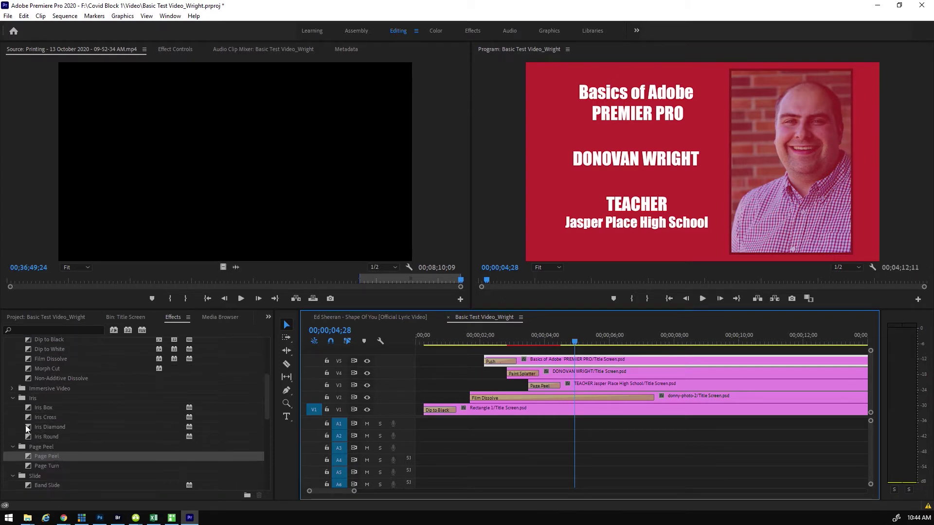
scroll(27, 441, "down", 3)
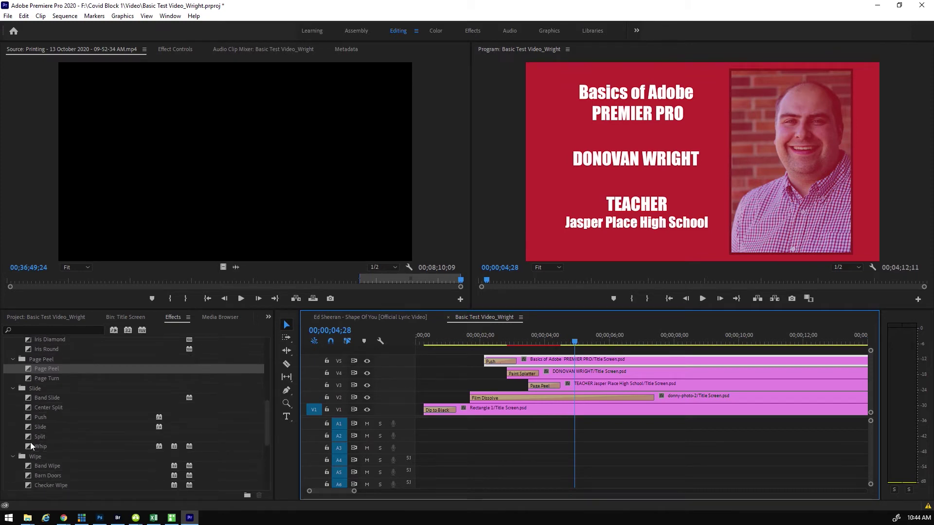
left_click_drag(28, 447, 537, 386)
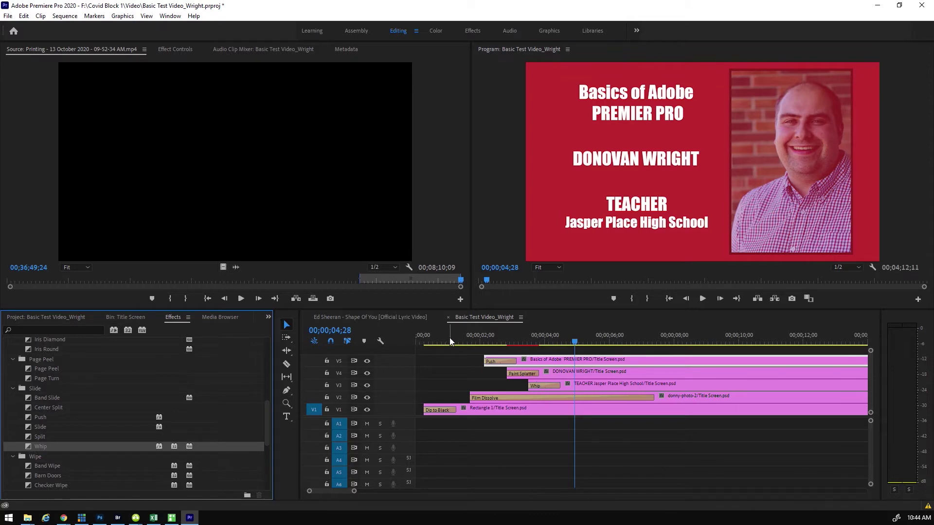
left_click(446, 340)
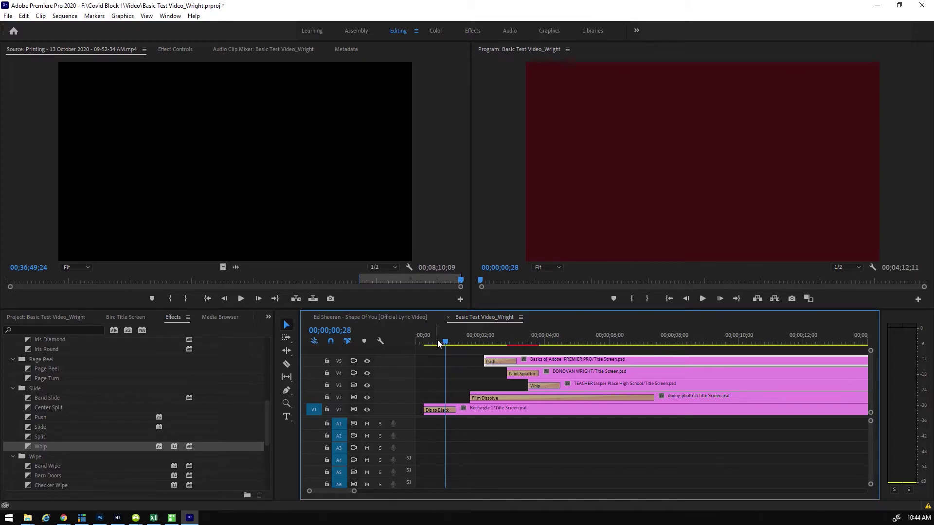
left_click_drag(448, 343, 416, 340)
key("space")
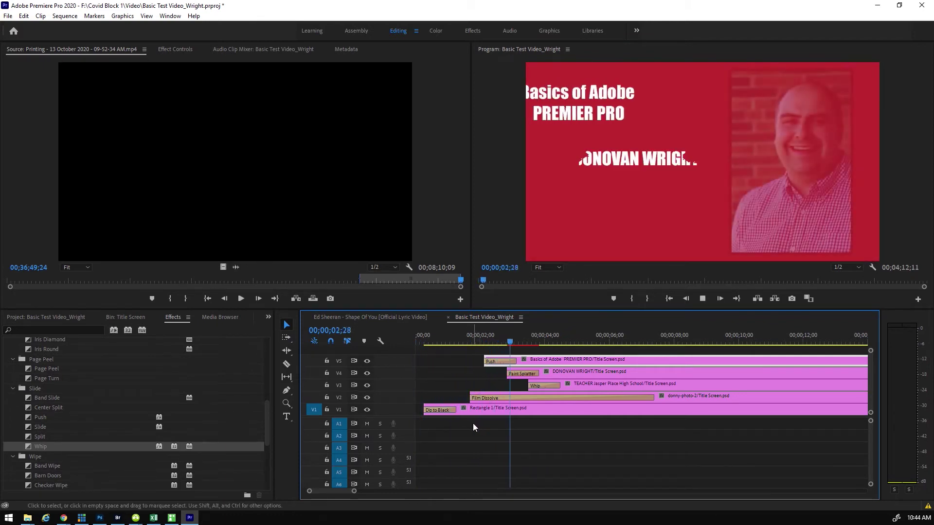
key("space")
- Replace the opening transitions of the presenter's name clip on V4 and the Basics of Adobe clip on V5 with Whip, and preview them
mouse_move(27, 446)
left_mouse_down()
mouse_move(127, 441)
mouse_move(518, 373)
left_mouse_up()
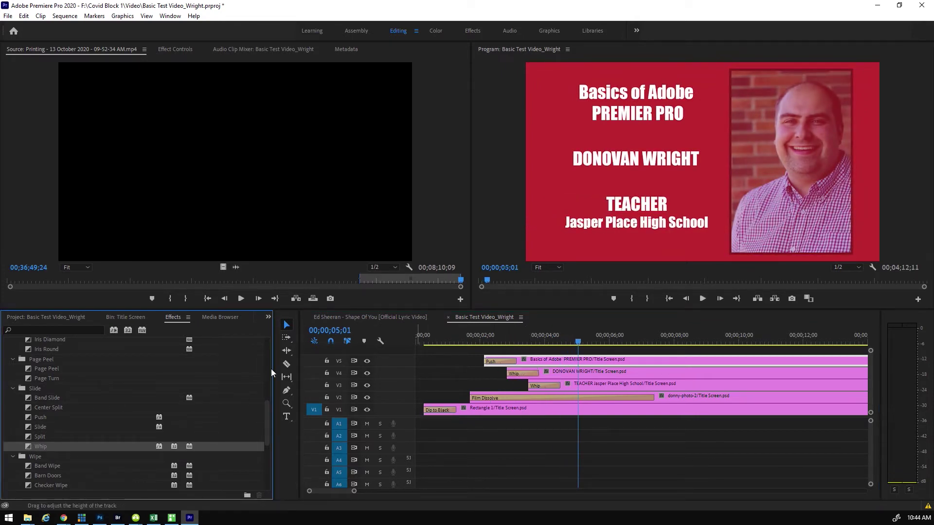
mouse_move(25, 447)
left_mouse_down()
mouse_move(511, 365)
mouse_move(500, 361)
left_mouse_up()
left_click(476, 339)
key("space")
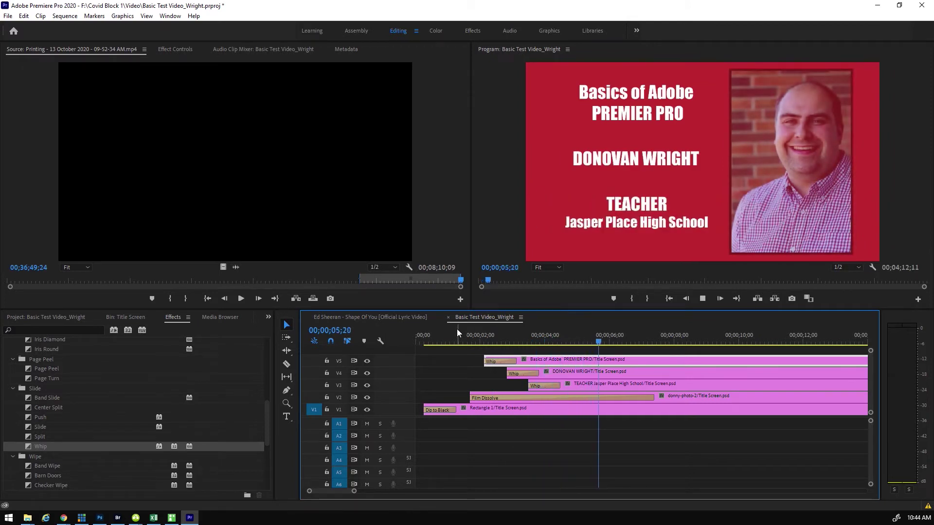
key("space")
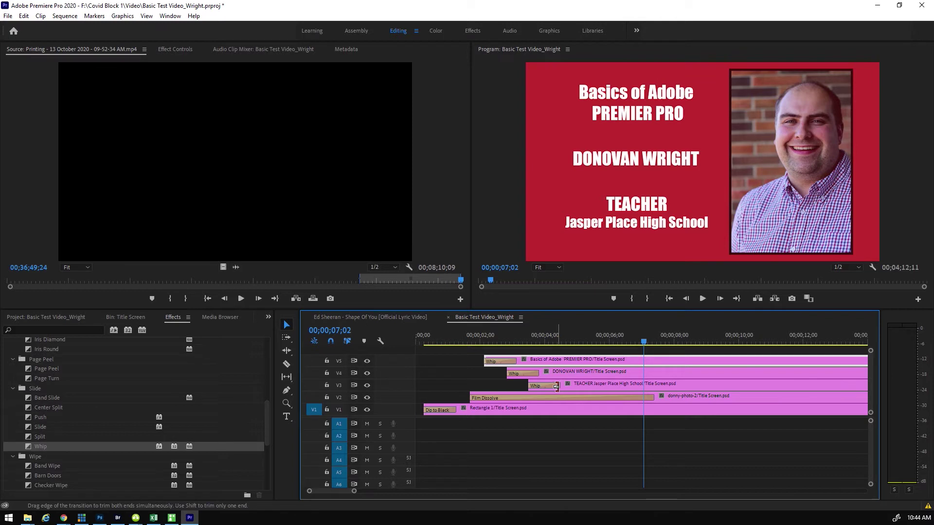
- Shorten the photo clip's Film Dissolve on V2 to about 4.1 seconds and play the sequence from the start
left_click_drag(652, 398, 604, 398)
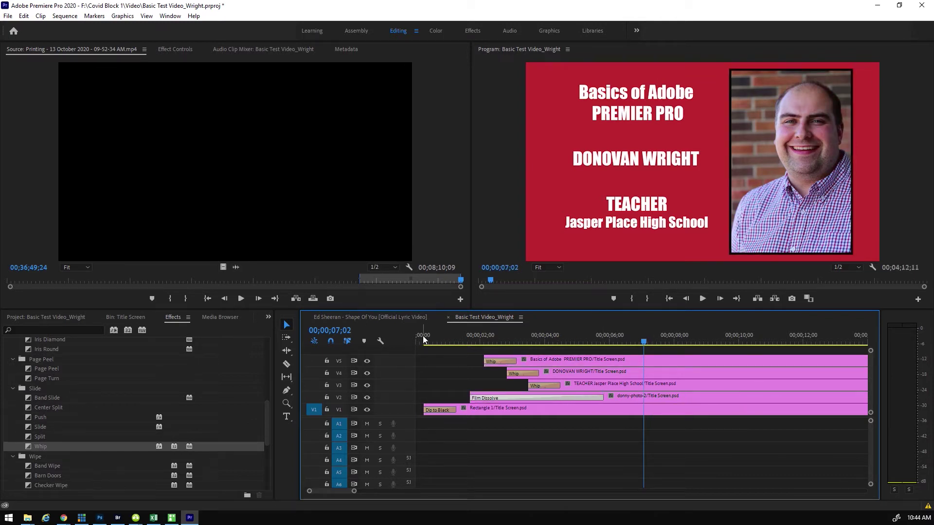
left_click_drag(424, 339, 409, 342)
key("space")
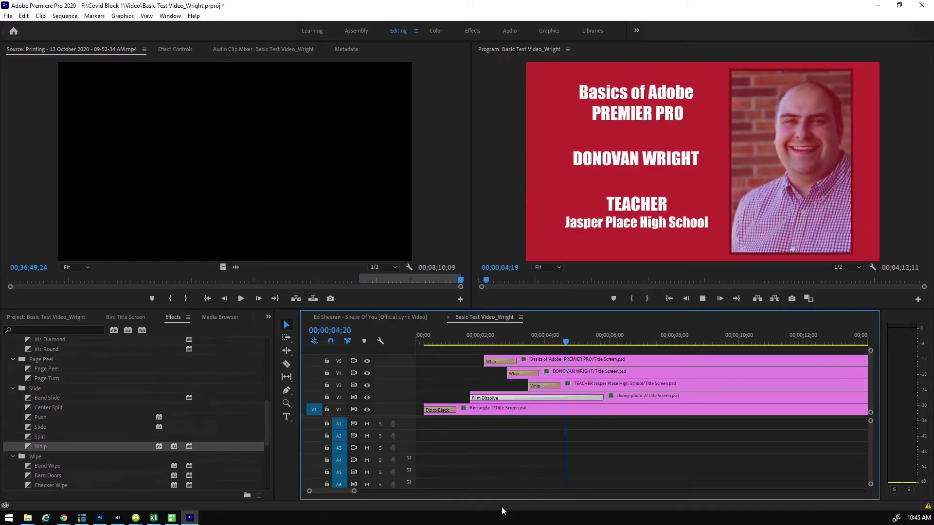
key("space")
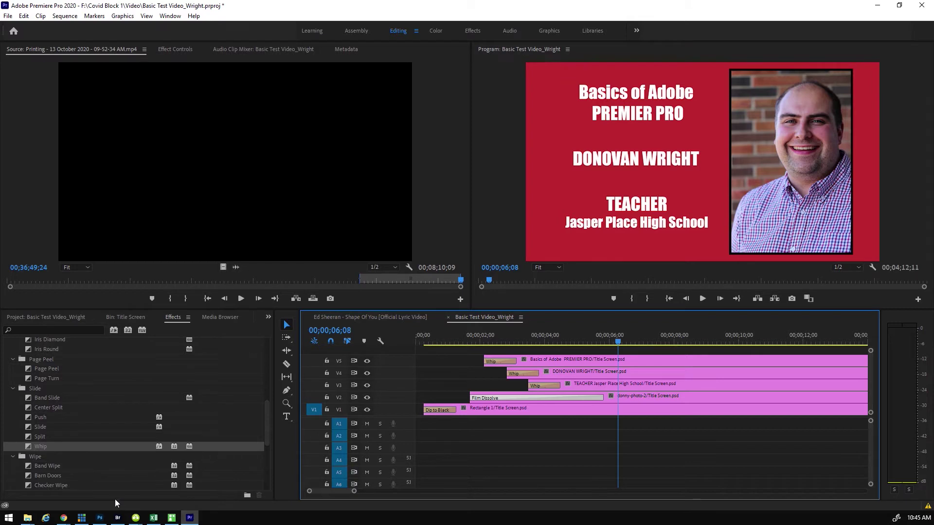
- Switch to Chrome, open bensound.com/royalty-free-music/cinematic, and show the Corporate / Pop tracks
mouse_move(64, 520)
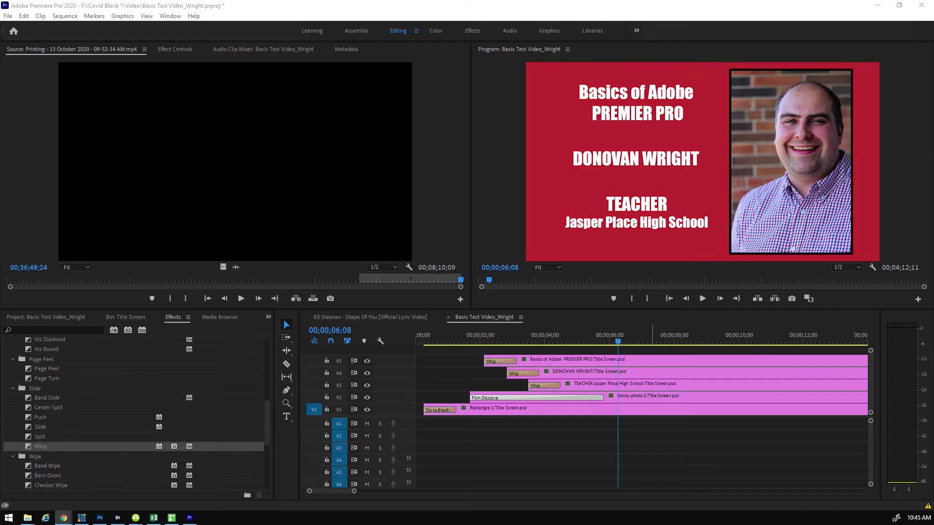
left_click_drag(933, 9, 328, 4)
left_click(182, 26)
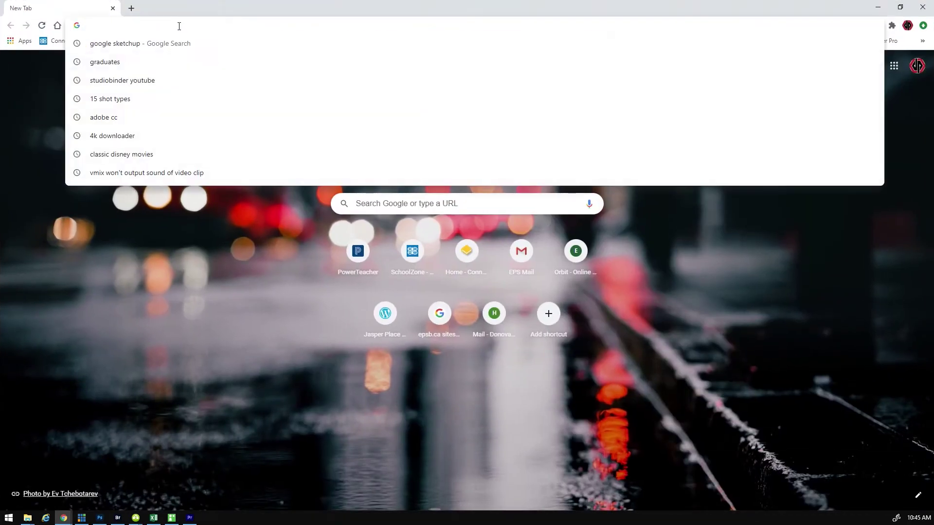
type("ben")
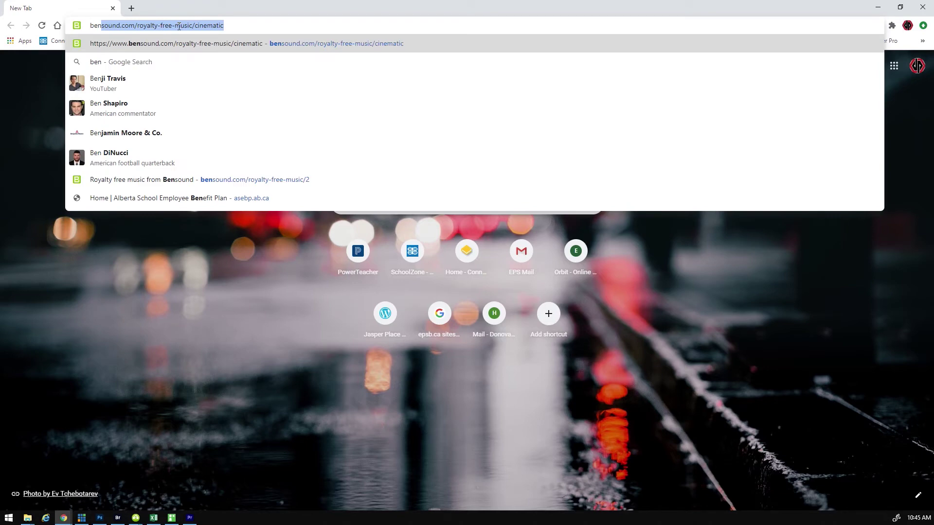
key("Return")
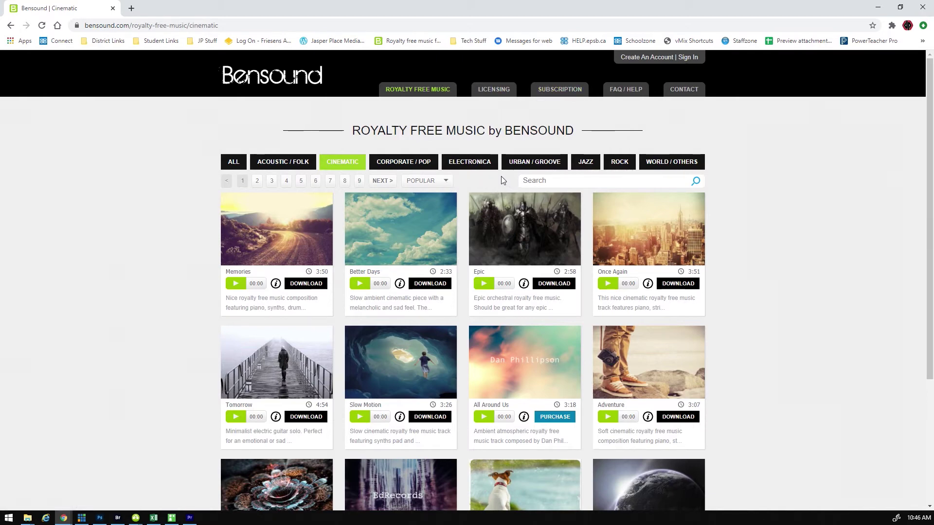
left_click(410, 165)
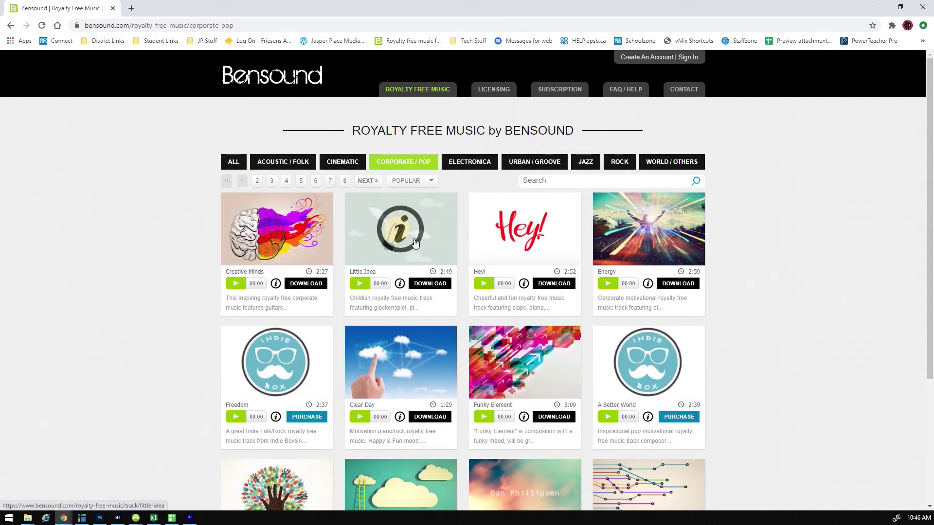
- Listen to a preview of the track "Hey!" and download it under the free license with attribution
left_click(484, 287)
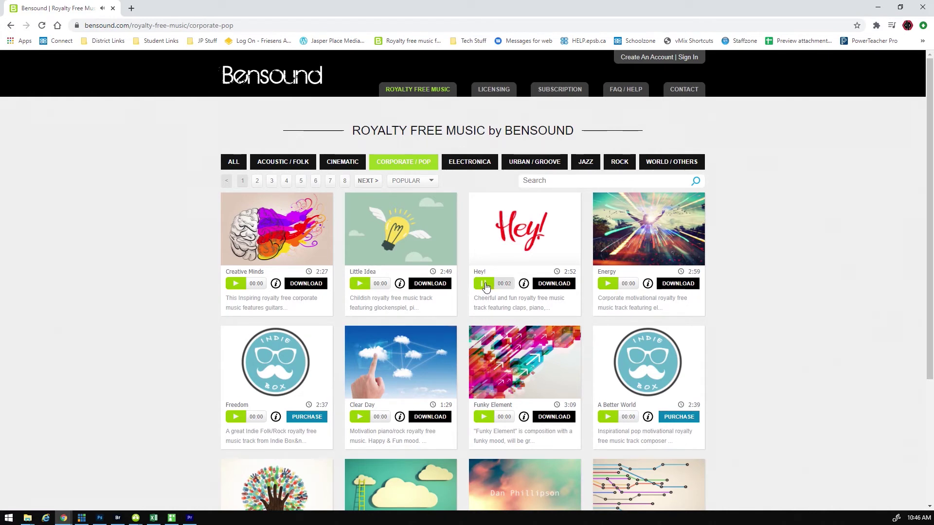
left_click(489, 289)
left_click(554, 284)
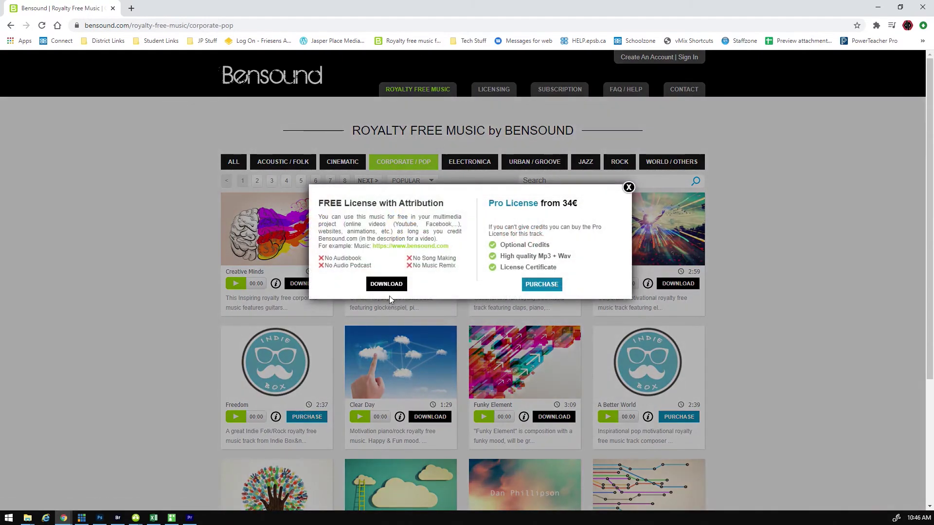
left_click(386, 286)
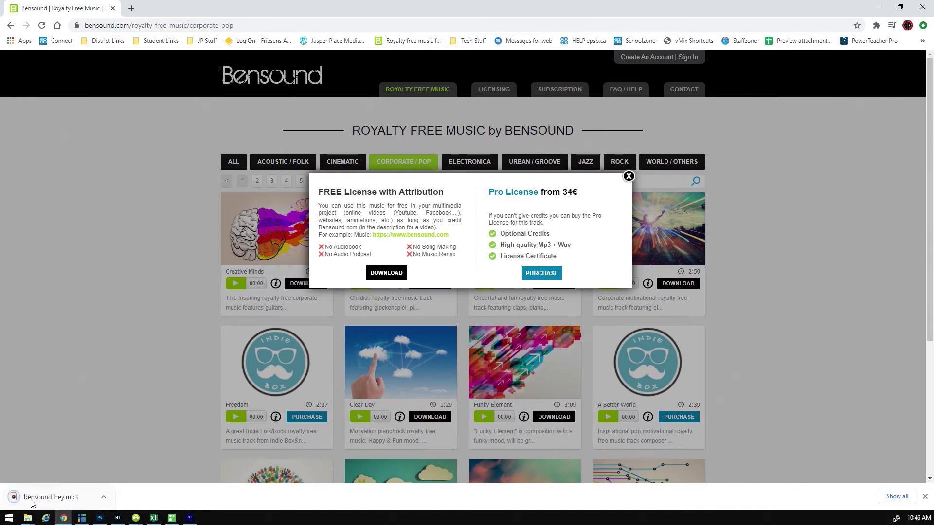
- Return to Premiere Pro and play back the animated title sequence from the start
left_click(877, 8)
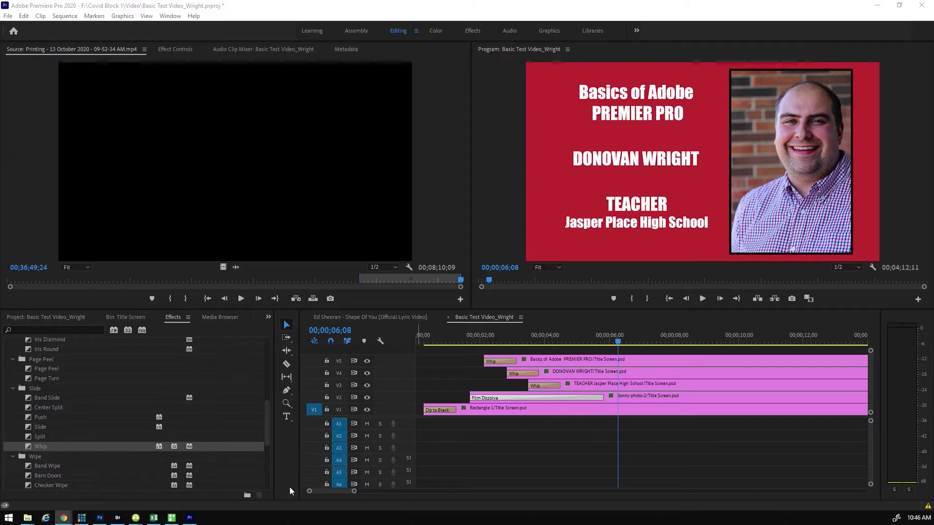
left_click(430, 342)
left_click_drag(430, 343, 394, 346)
key("space")
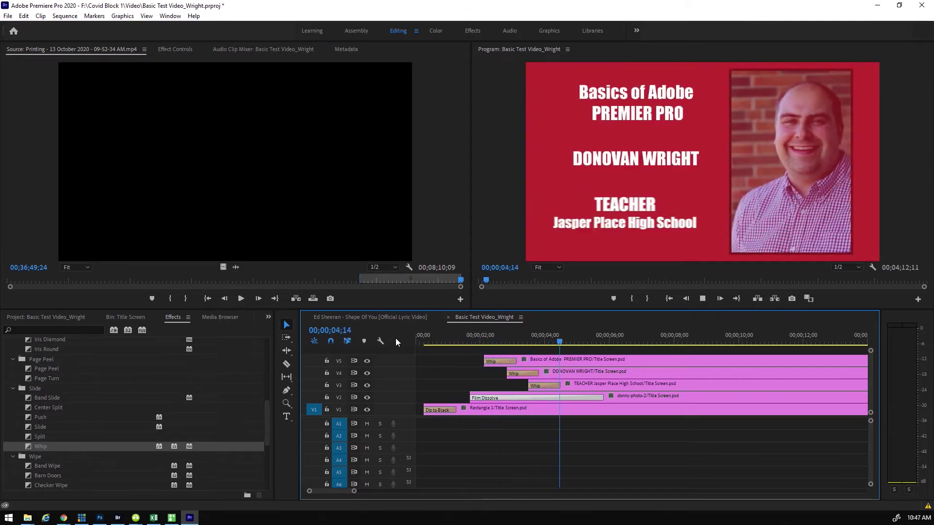
key("space")
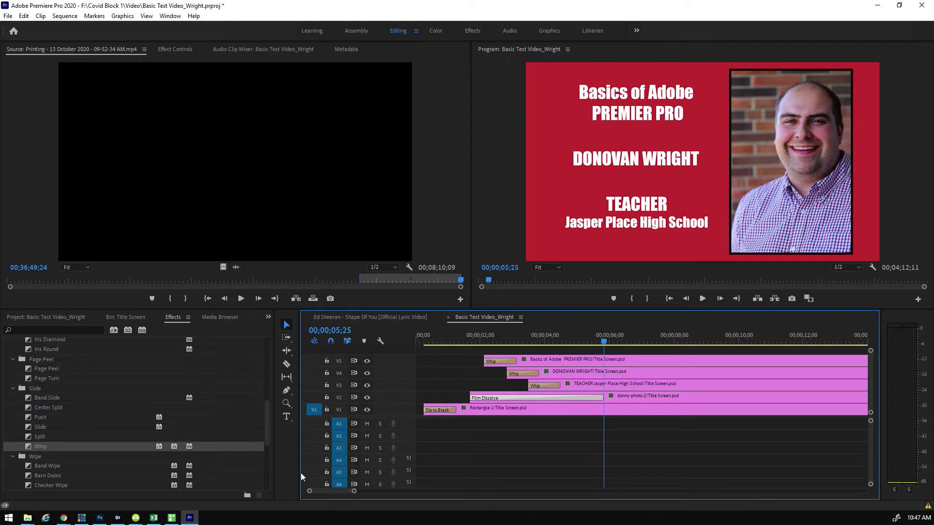
- Start importing media into the project and cut bensound-hey.mp3 from the Downloads folder
left_click(60, 320)
double_click(126, 448)
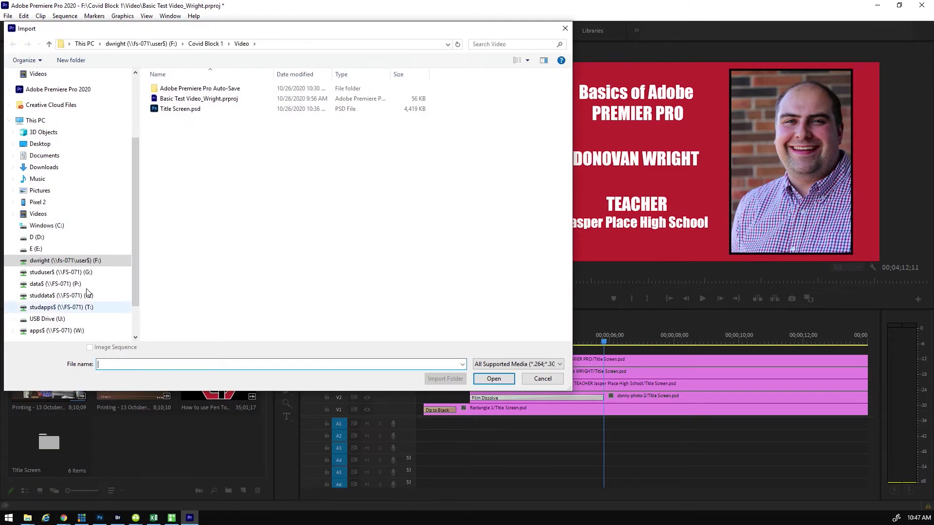
left_click(37, 179)
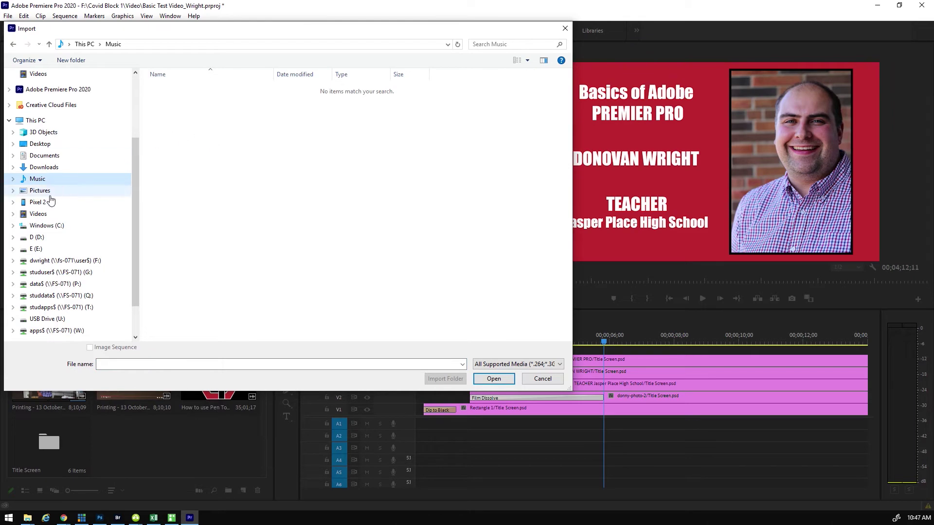
left_click(48, 167)
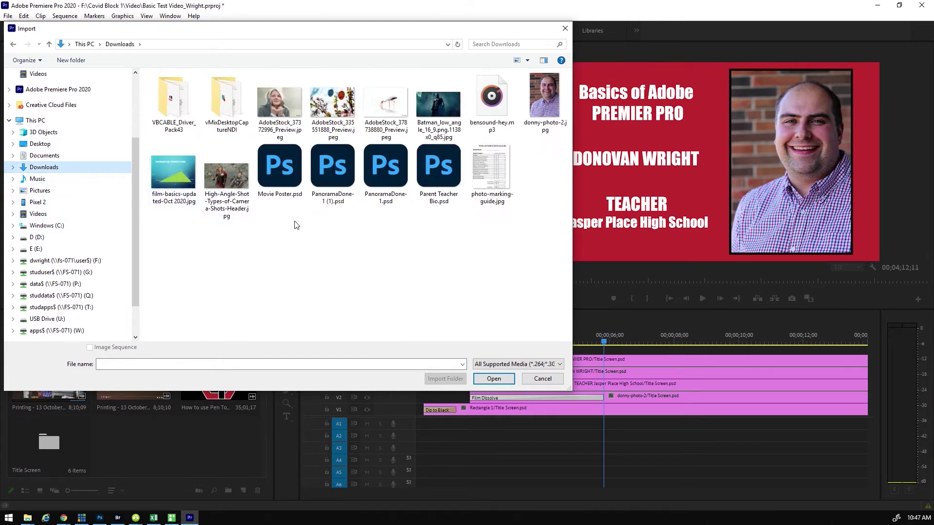
left_click(493, 105)
right_click(493, 105)
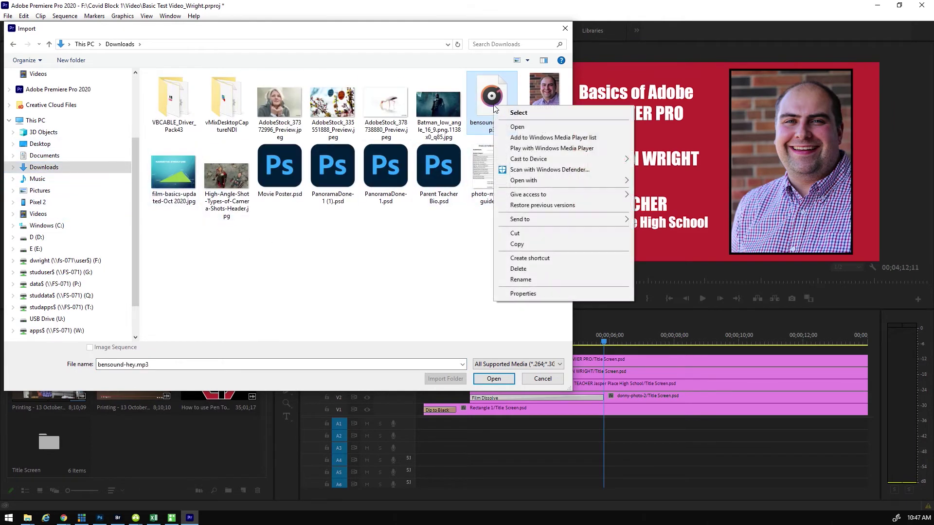
left_click(514, 233)
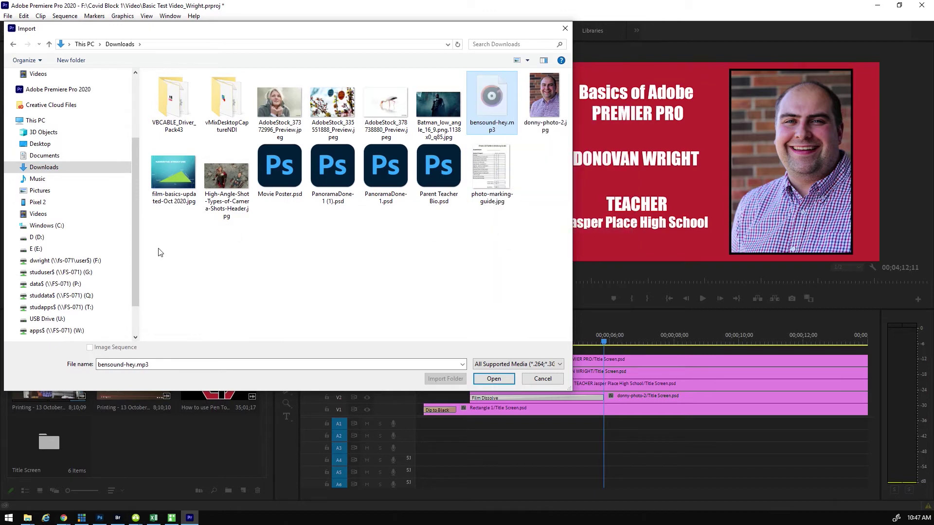
- Paste bensound-hey.mp3 into the Covid Block 1 > Video folder on drive F: and import it into the project
left_click(58, 262)
double_click(179, 160)
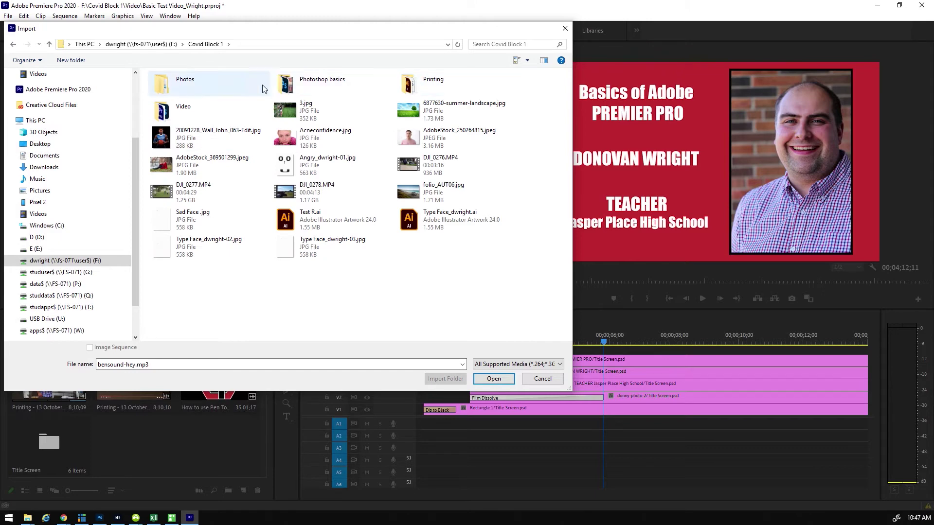
double_click(192, 111)
right_click(192, 141)
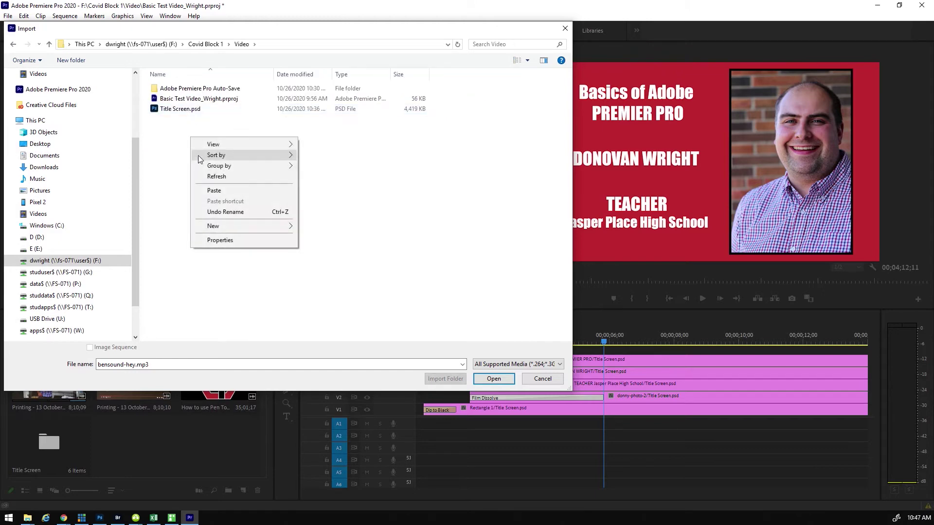
left_click(220, 191)
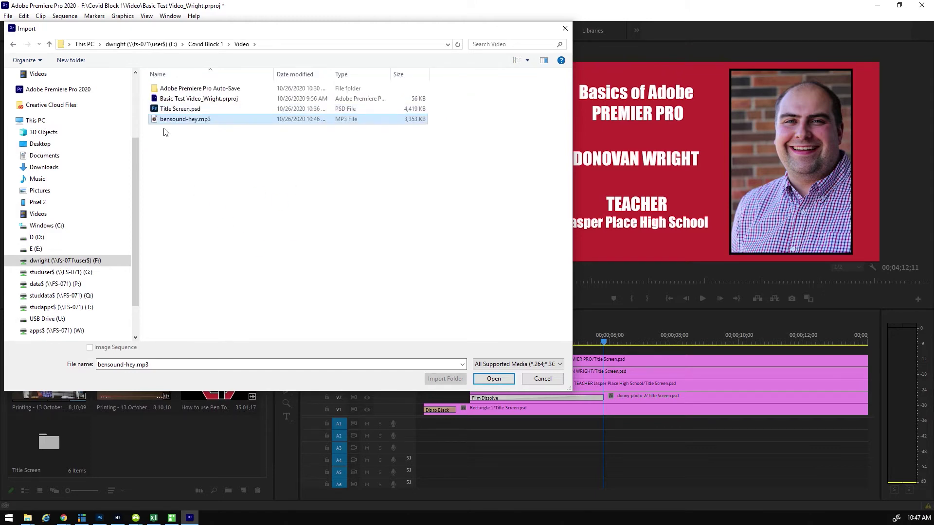
double_click(156, 120)
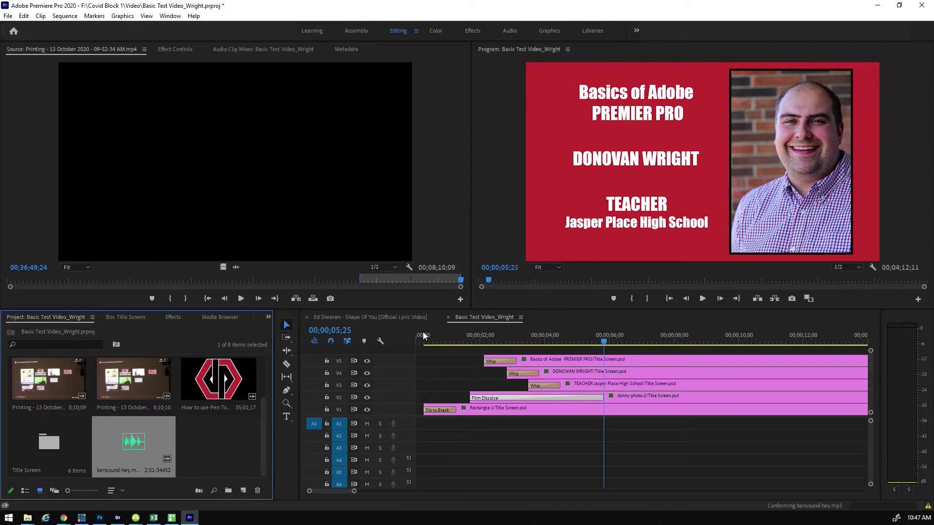
- Place bensound-hey.mp3 on track A1 at the start of the sequence and play the title with the music
left_click_drag(603, 343, 419, 341)
left_click_drag(151, 437, 454, 398)
left_click_drag(419, 341, 412, 343)
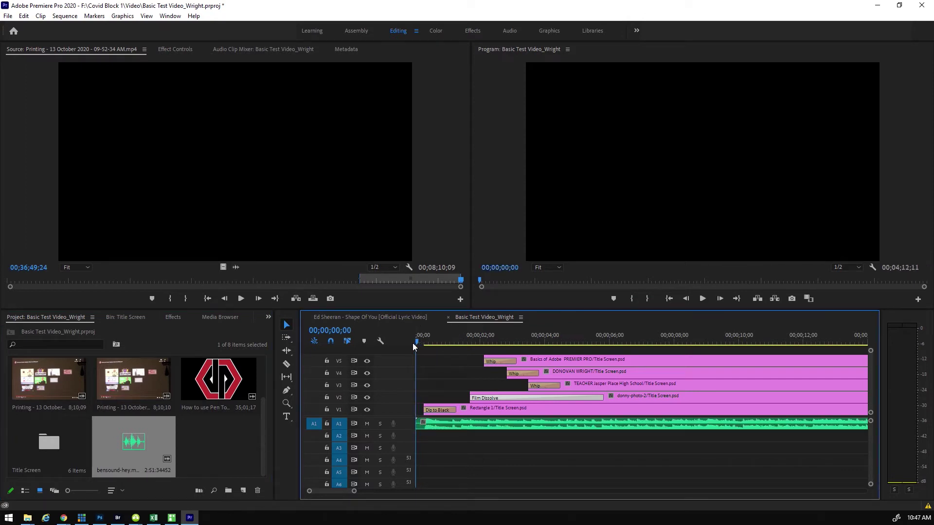
key("space")
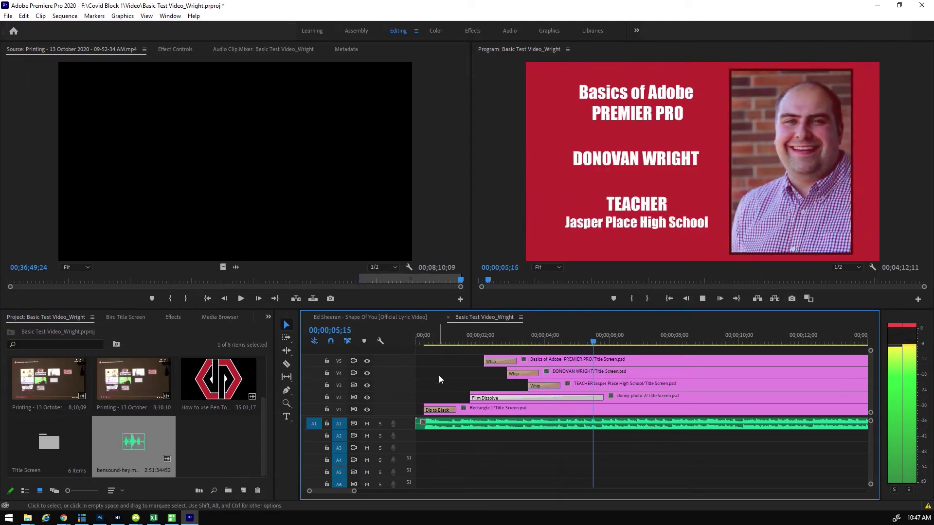
key("space")
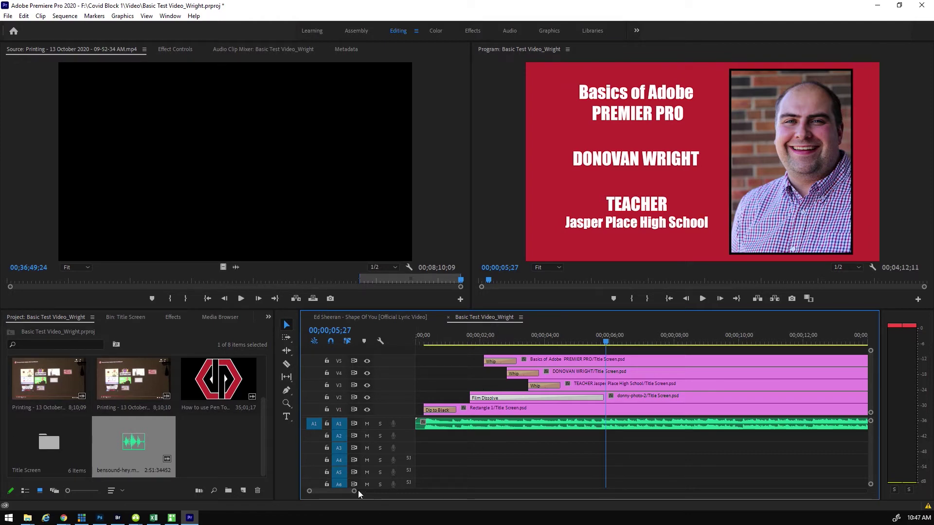
- Show the full length of the title clips and play on from 00;00;06;12 to judge where the title should end
left_click_drag(355, 493, 380, 493)
left_click(499, 344)
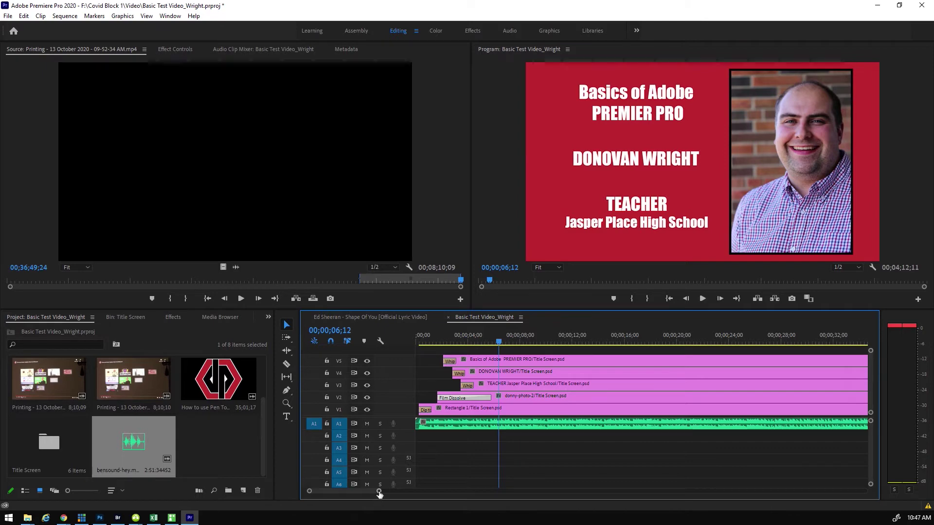
left_click_drag(379, 492, 410, 492)
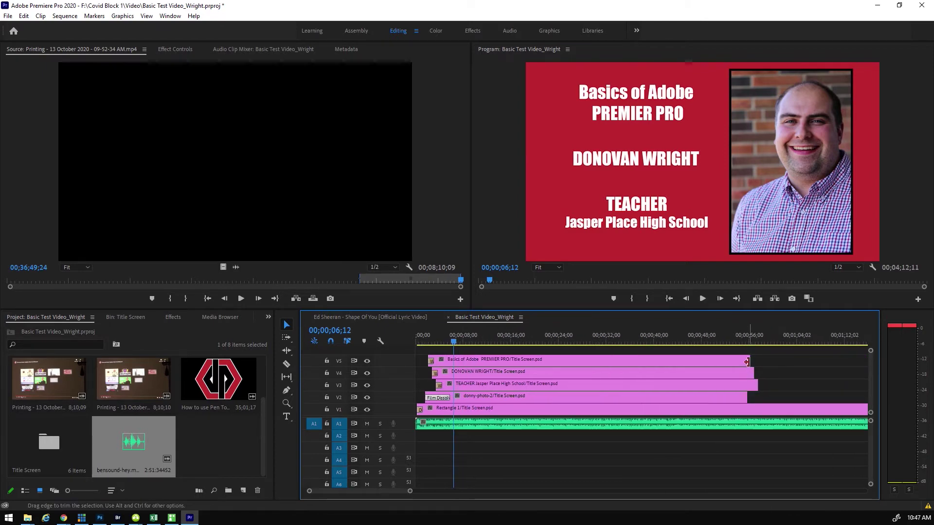
key("space")
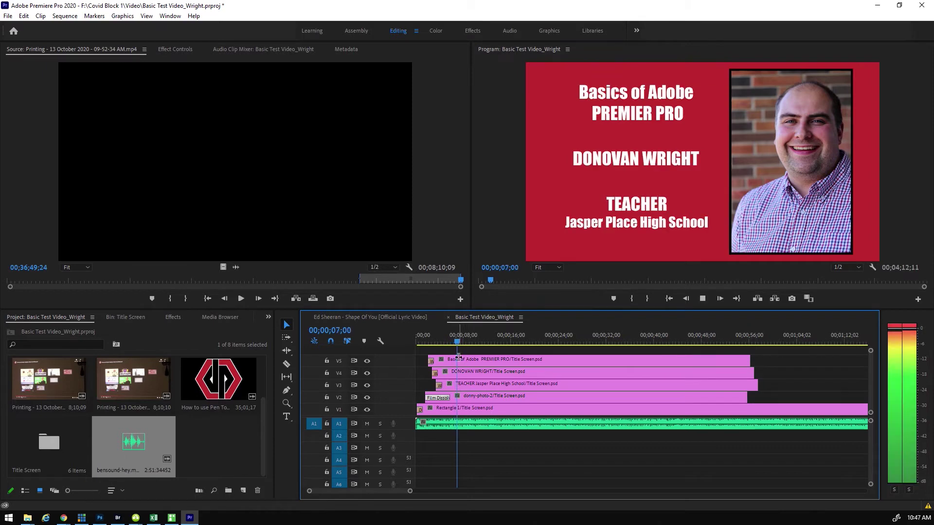
key("space")
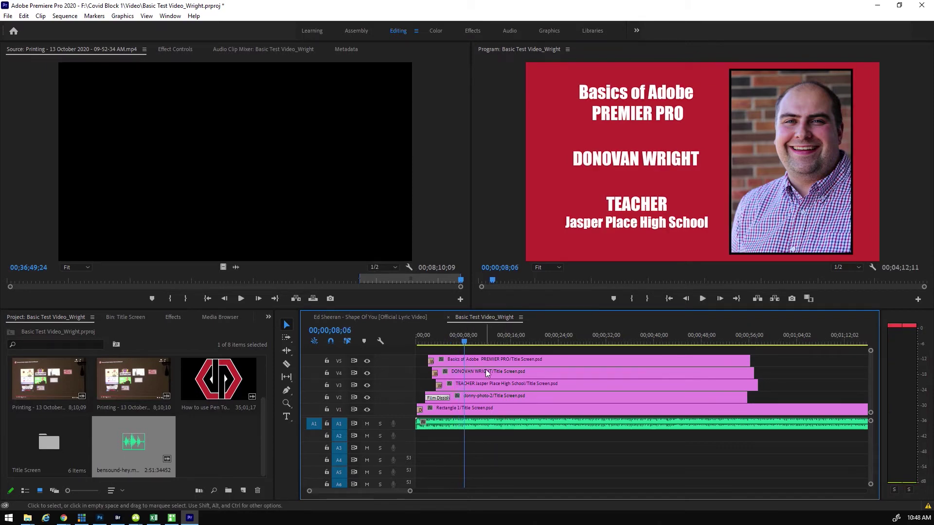
- Trim the ends of the three text clips on V5, V4 and V3 to 00;00;06;16
left_click_drag(465, 340, 454, 342)
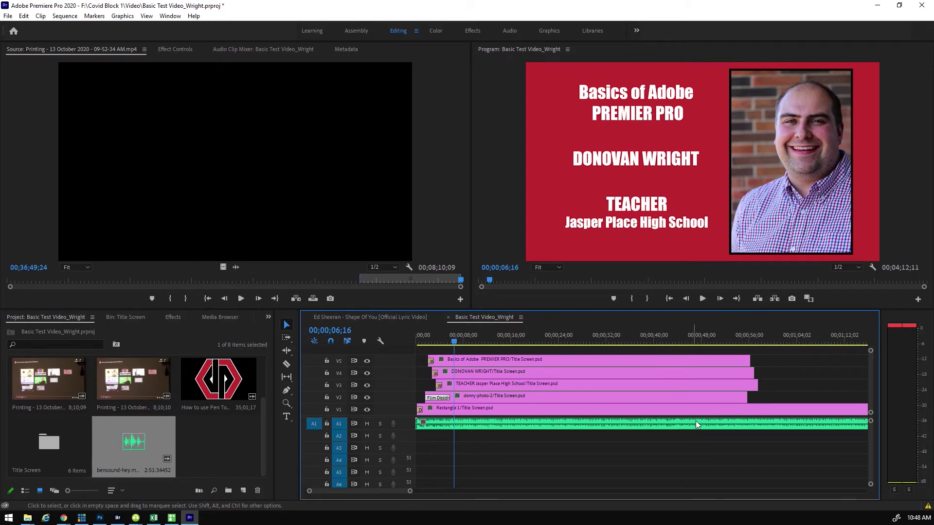
left_click_drag(748, 362, 456, 363)
left_click_drag(753, 374, 456, 374)
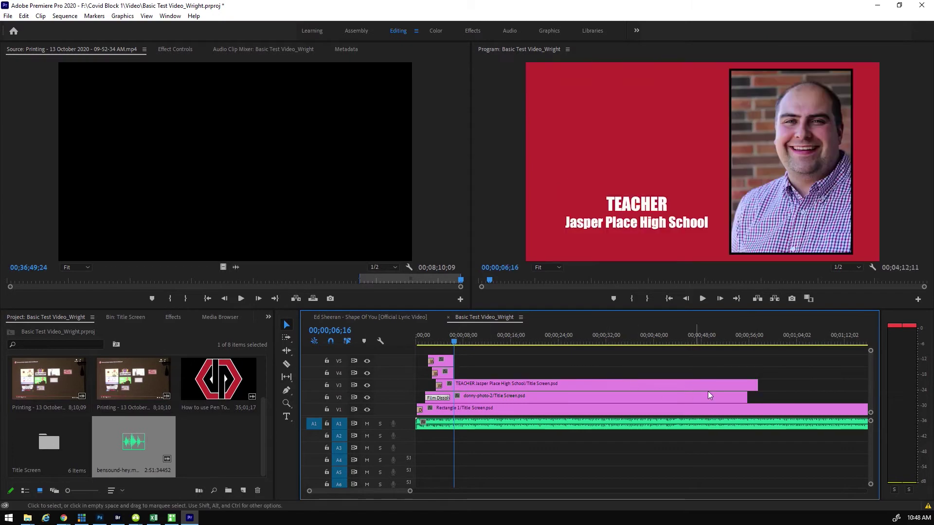
left_click_drag(754, 385, 455, 385)
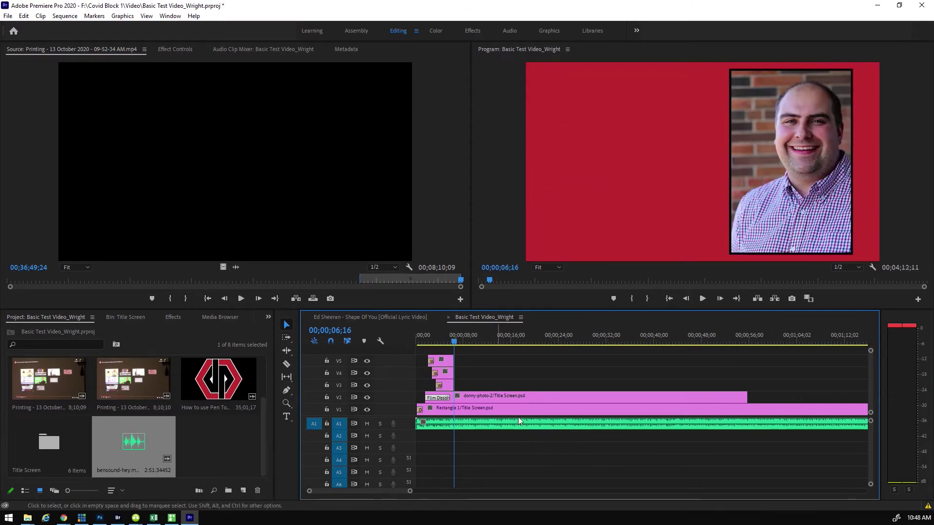
- Play the title from the start and set the ends of the text clips and the V2 photo clip to 00;00;06;28
left_click_drag(428, 338, 410, 337)
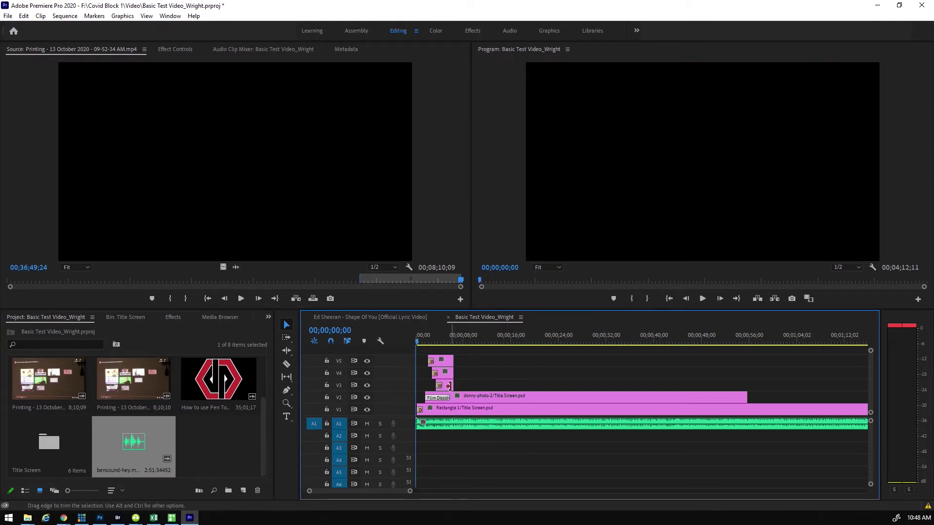
key("space")
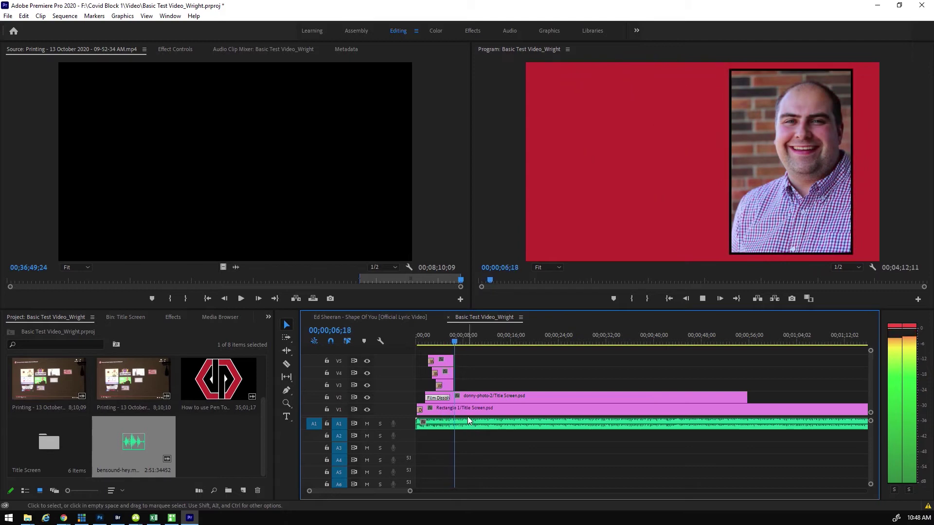
key("space")
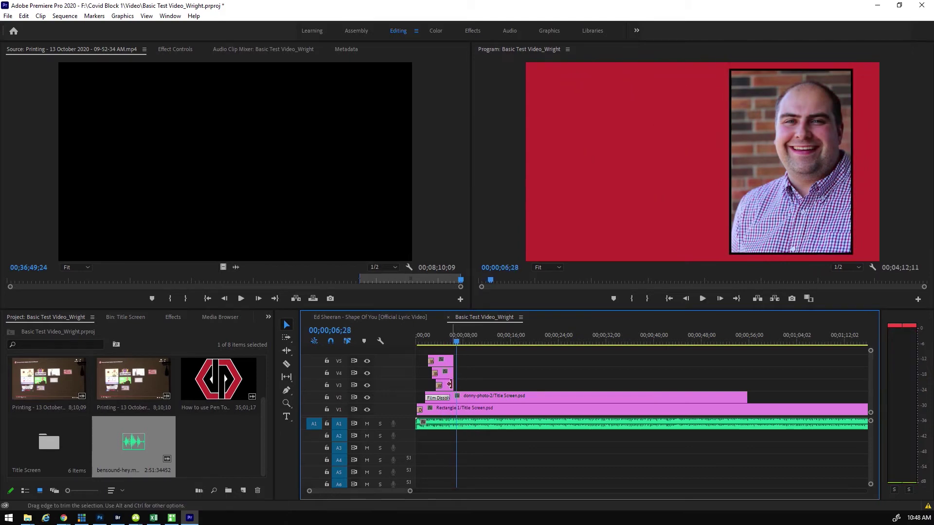
left_click_drag(453, 385, 456, 361)
left_click_drag(745, 396, 457, 398)
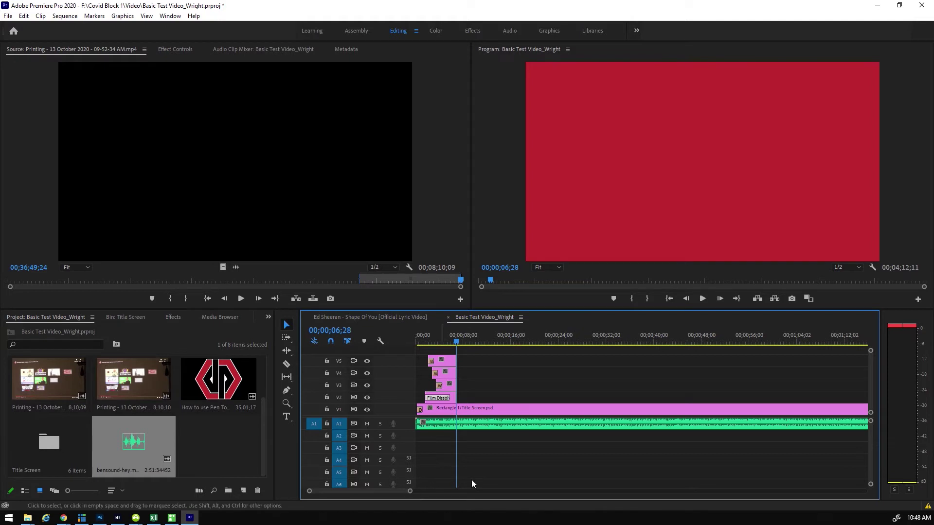
- Trim the Rectangle 1 clip on V1 to end at 00;00;06;28 and the music on A1 to end at about 00;00;09;29
left_click_drag(409, 492, 518, 492)
left_click_drag(721, 410, 429, 411)
left_click_drag(517, 492, 481, 491)
left_click_drag(732, 424, 433, 424)
left_click_drag(481, 493, 411, 494)
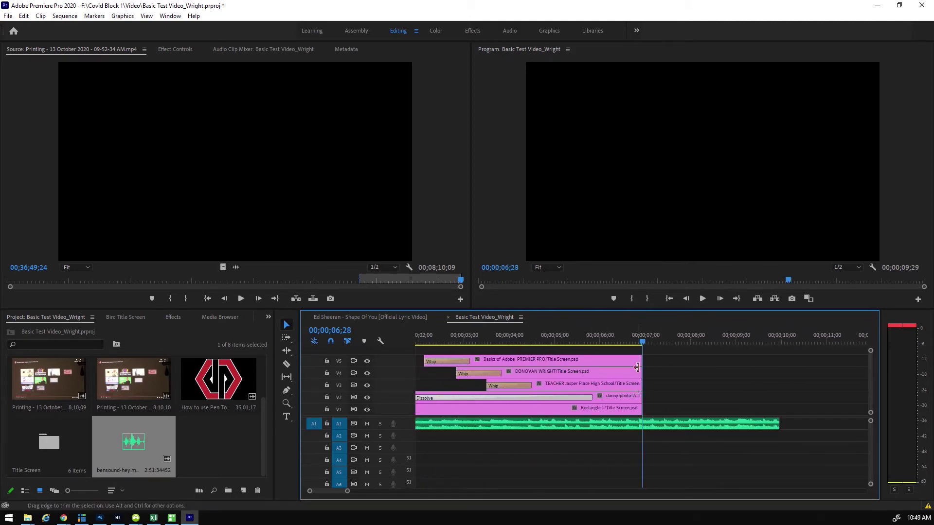
- Check the frames around the end of the title and extend all five clips on V1 to V5 to about 00;00;09;00
left_click_drag(645, 343, 638, 343)
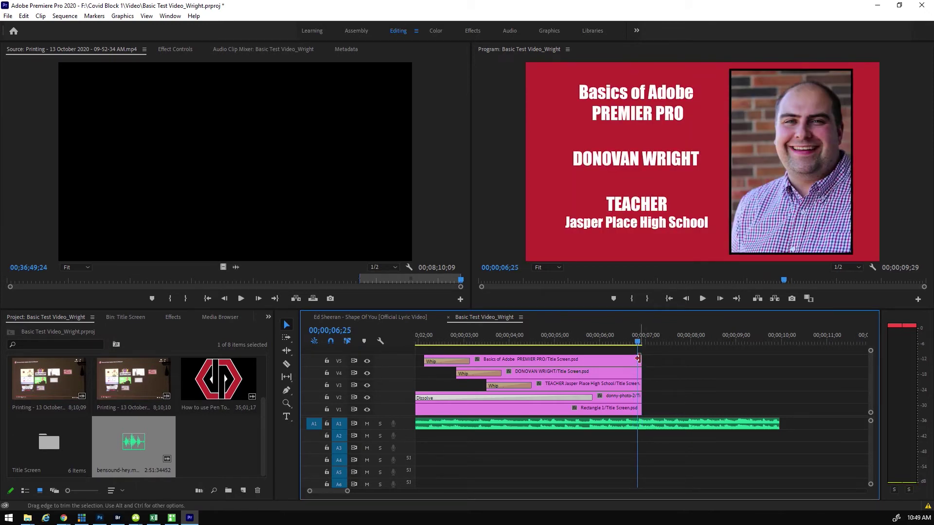
left_click_drag(638, 342, 598, 340)
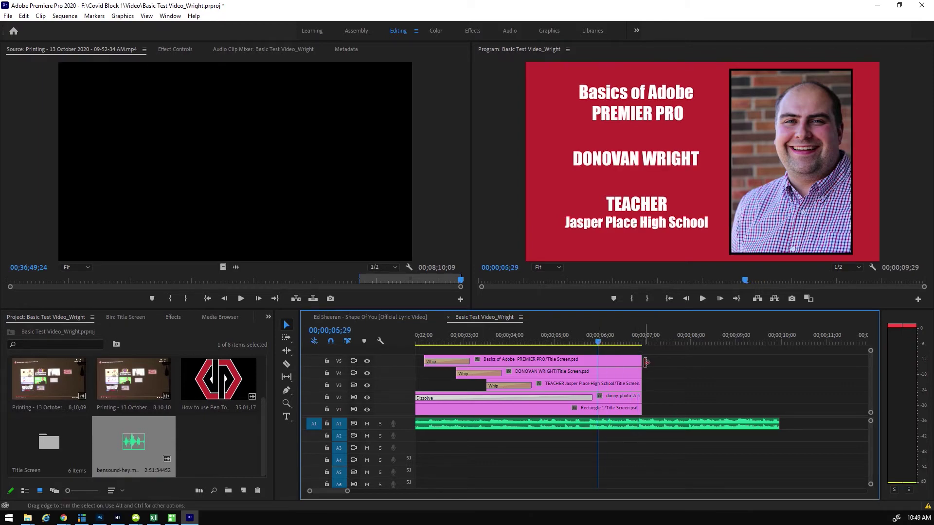
left_click_drag(600, 339, 648, 339)
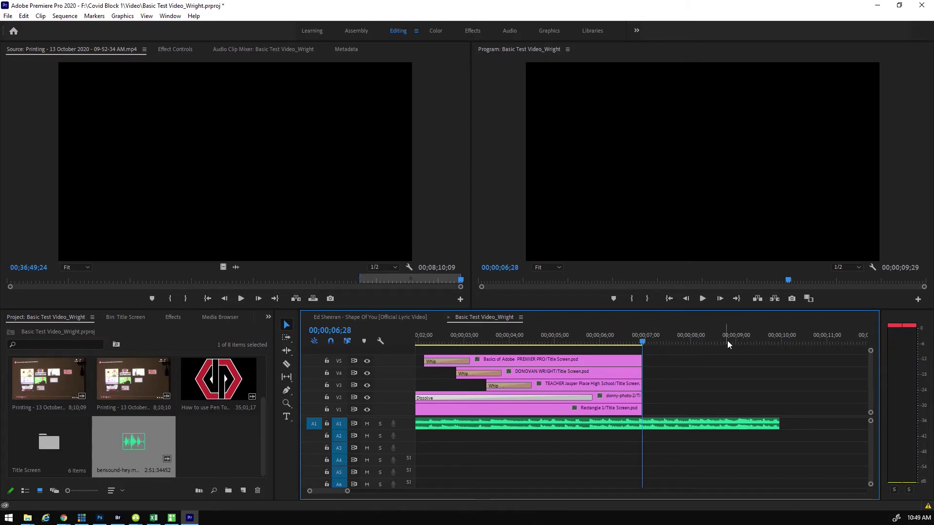
left_click_drag(673, 361, 736, 366)
left_click_drag(641, 373, 737, 373)
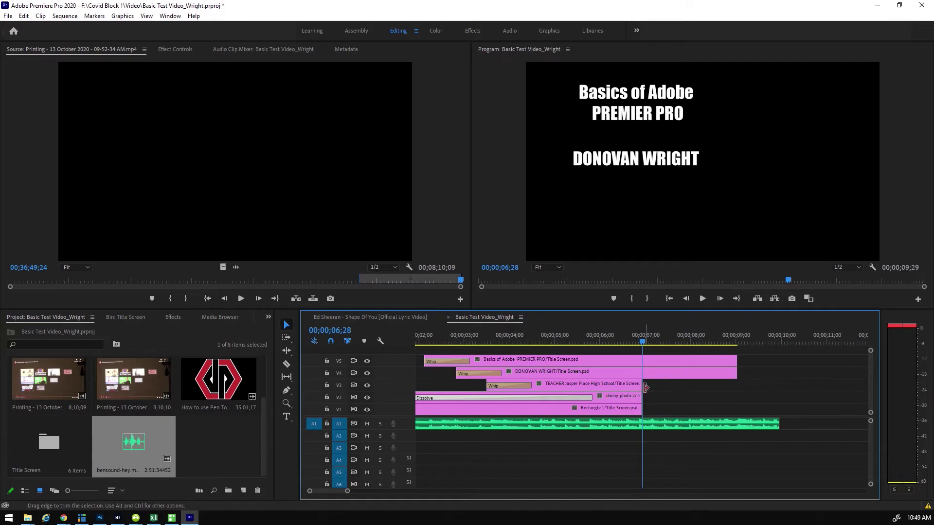
left_click_drag(638, 385, 736, 386)
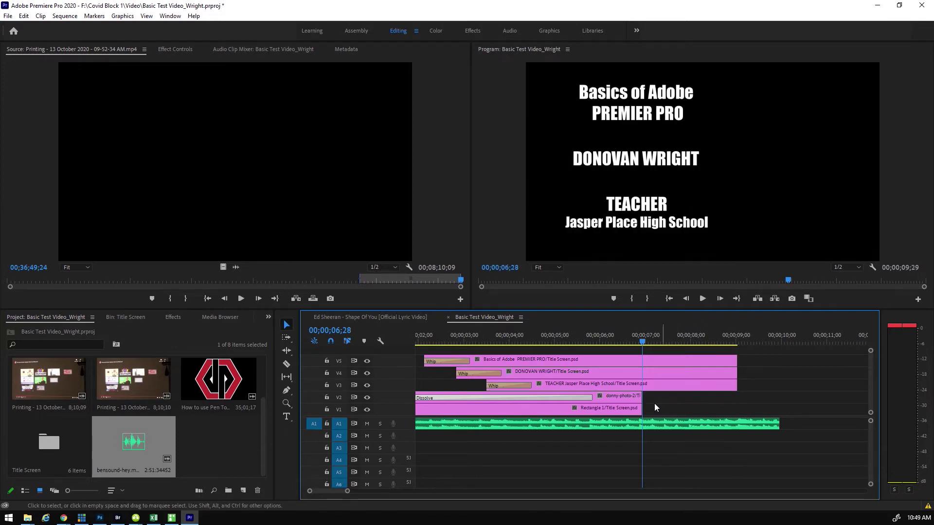
left_click_drag(640, 398, 737, 398)
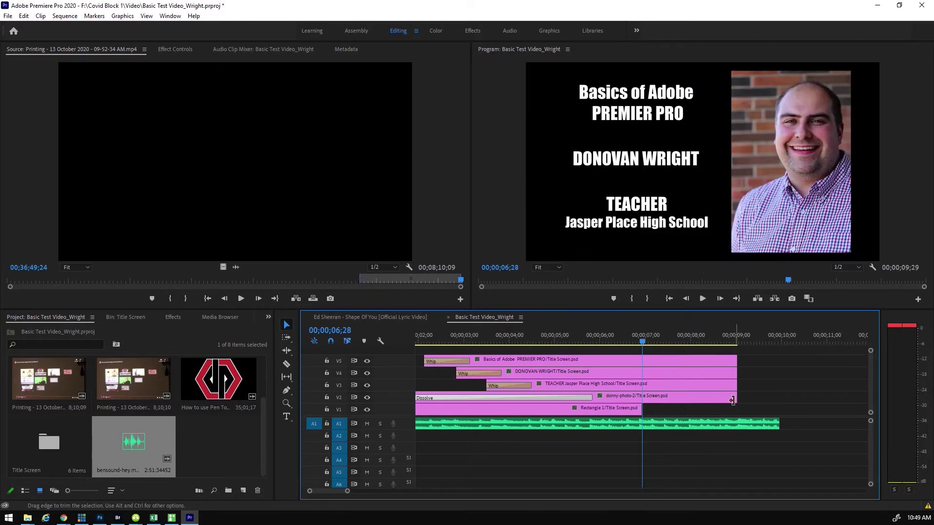
left_click_drag(638, 409, 732, 408)
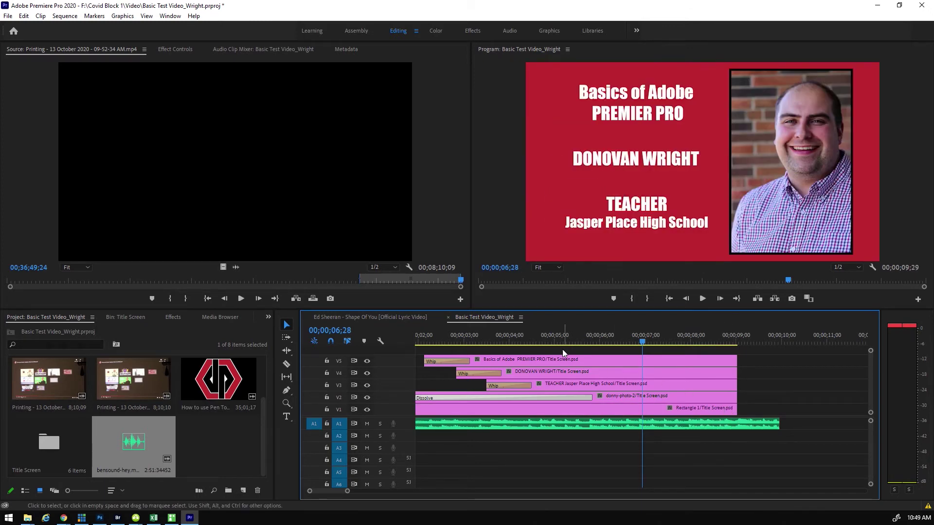
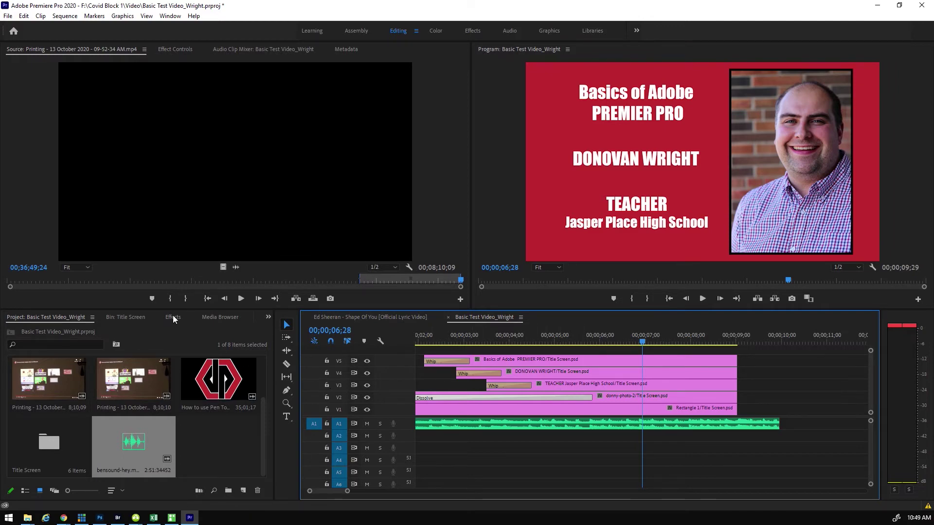
- Add a Film Dissolve transition to the end of each of the five clips on V1 to V5
scroll(80, 413, "up", 6)
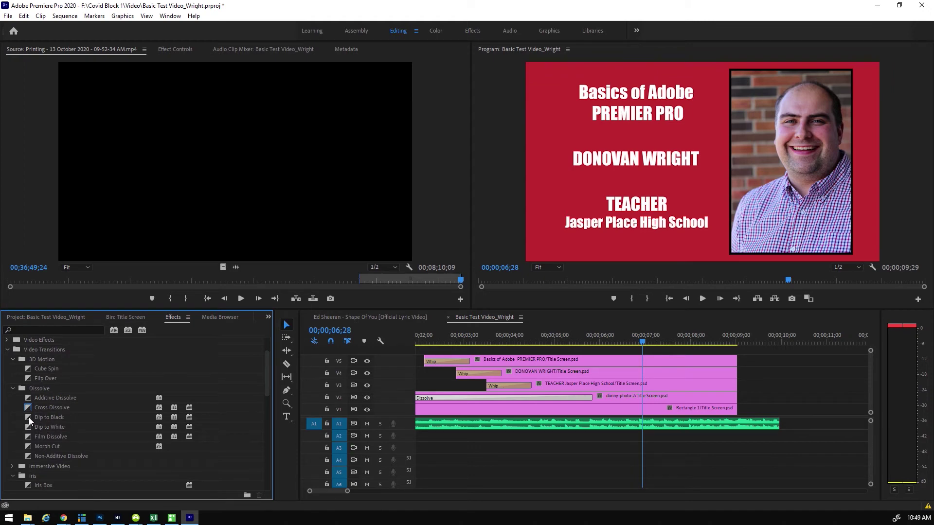
left_click(28, 407)
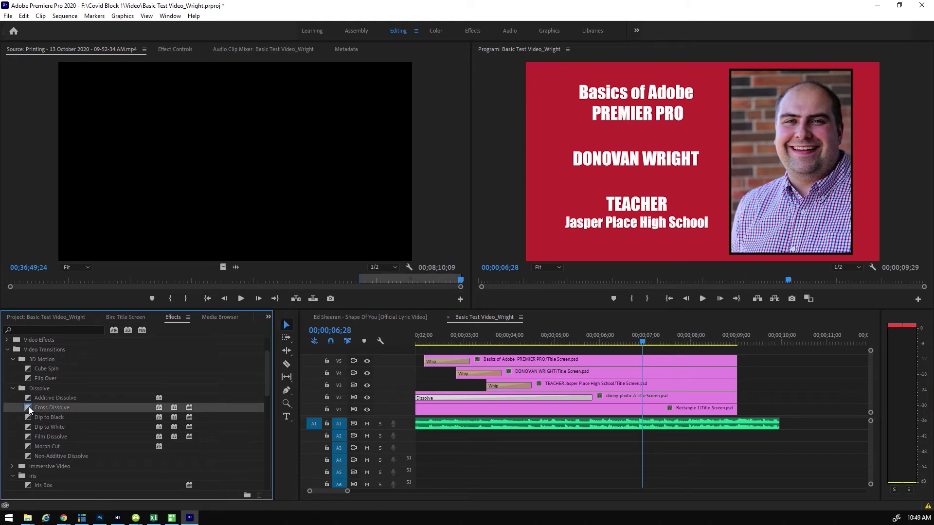
left_click(28, 436)
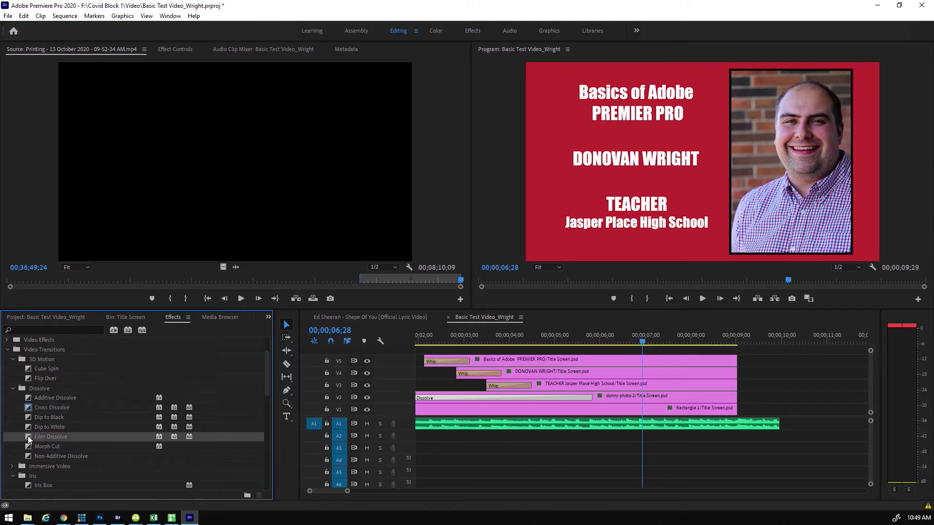
left_click_drag(28, 438, 732, 360)
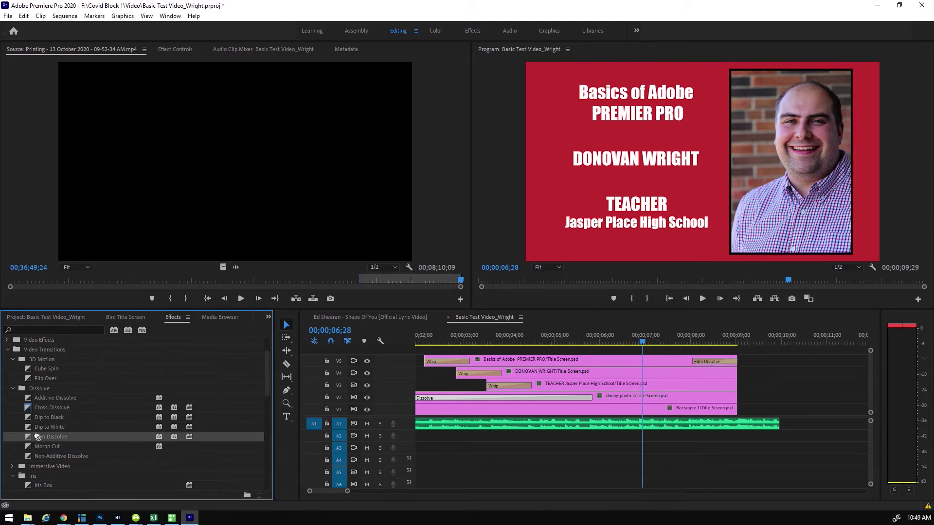
left_click_drag(37, 437, 732, 373)
left_click_drag(28, 438, 731, 386)
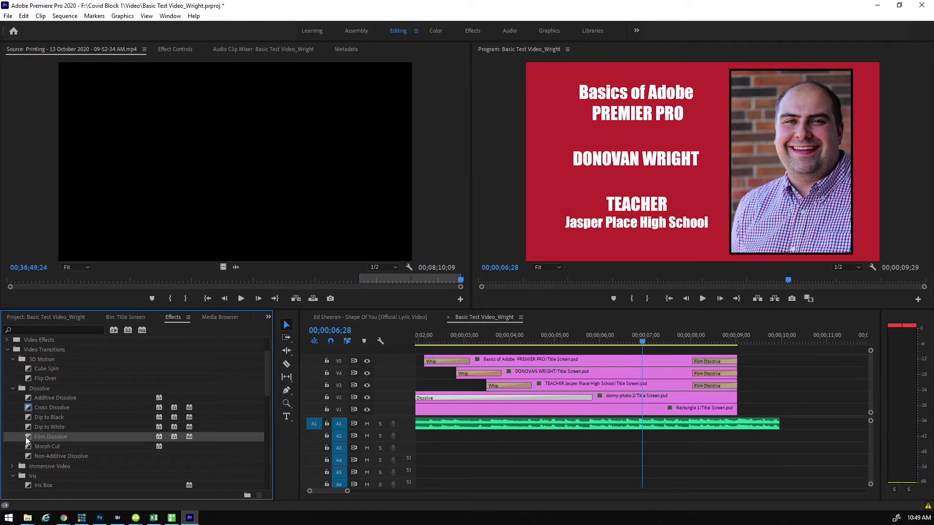
left_click_drag(26, 437, 734, 399)
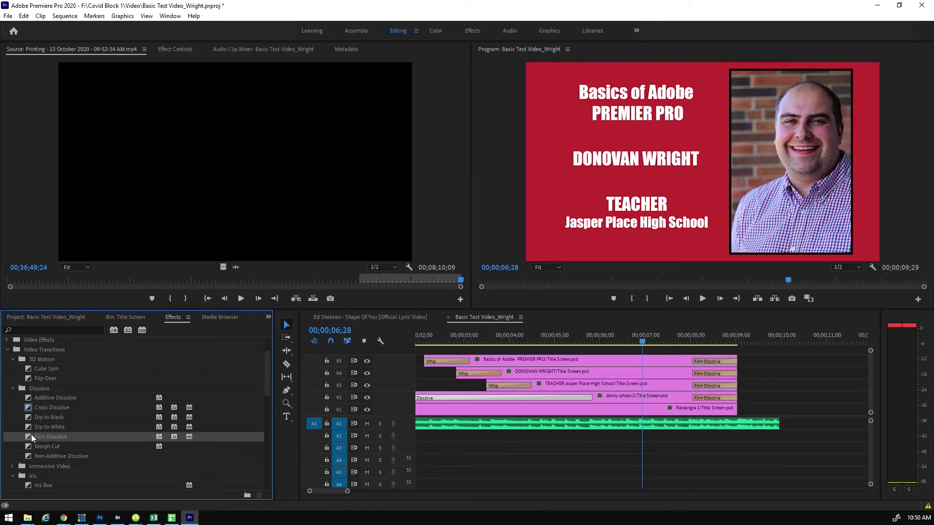
left_click_drag(31, 437, 730, 408)
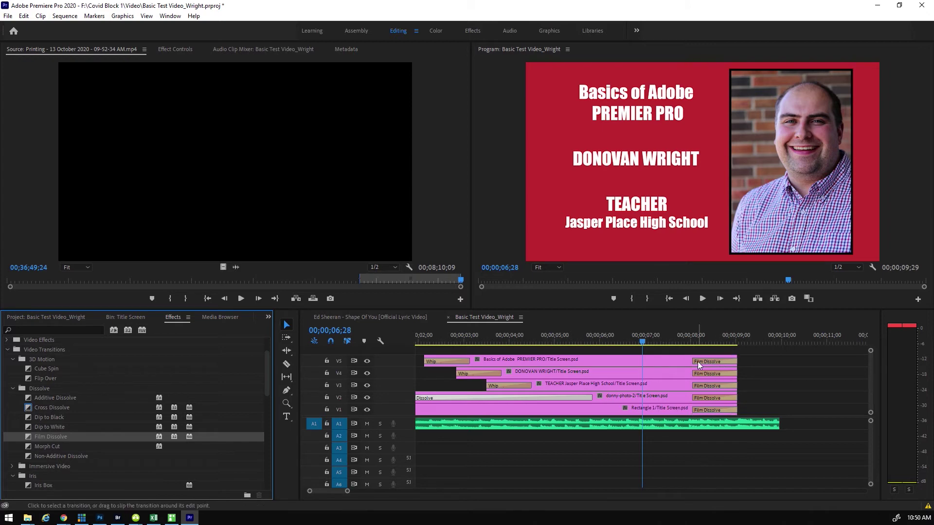
- Lengthen the five ending Film Dissolves to start at 00;00;06;28 and trim the music on A1 to end at 00;00;09;01
left_click_drag(698, 361, 646, 409)
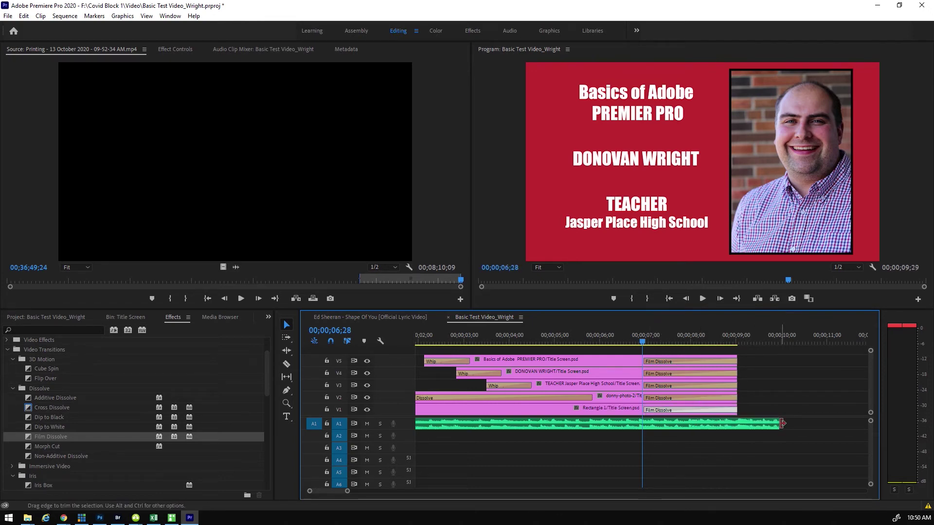
left_click_drag(779, 425, 737, 425)
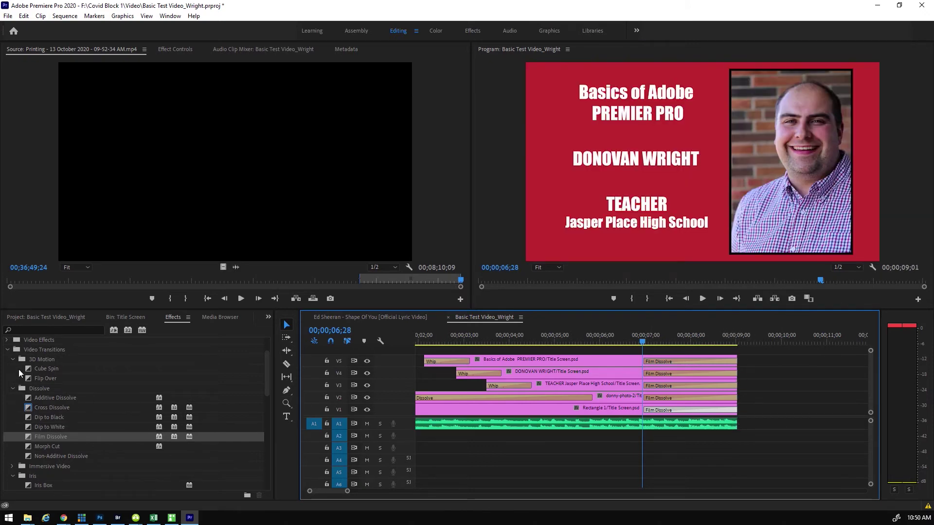
- Add a Constant Power crossfade to the end of the music on A1, starting at 00;00;06;28
left_click(7, 350)
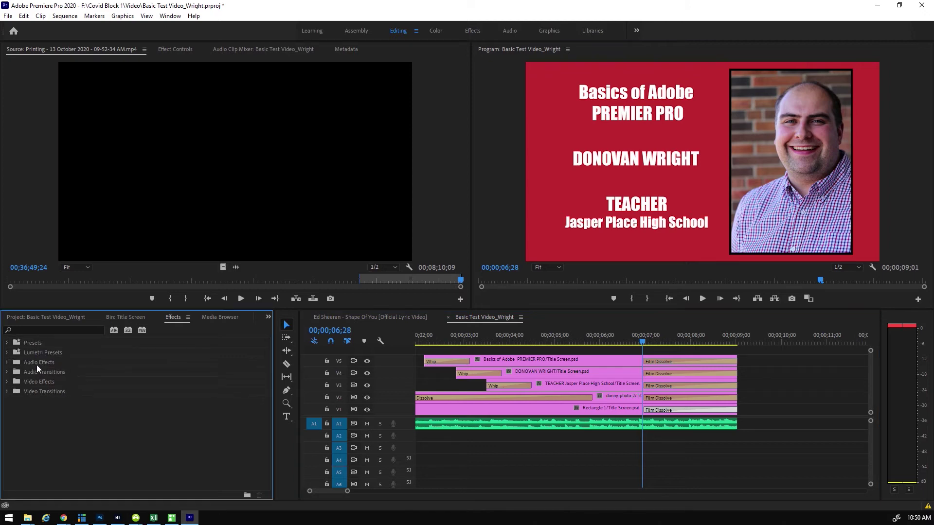
left_click(7, 372)
left_click(13, 383)
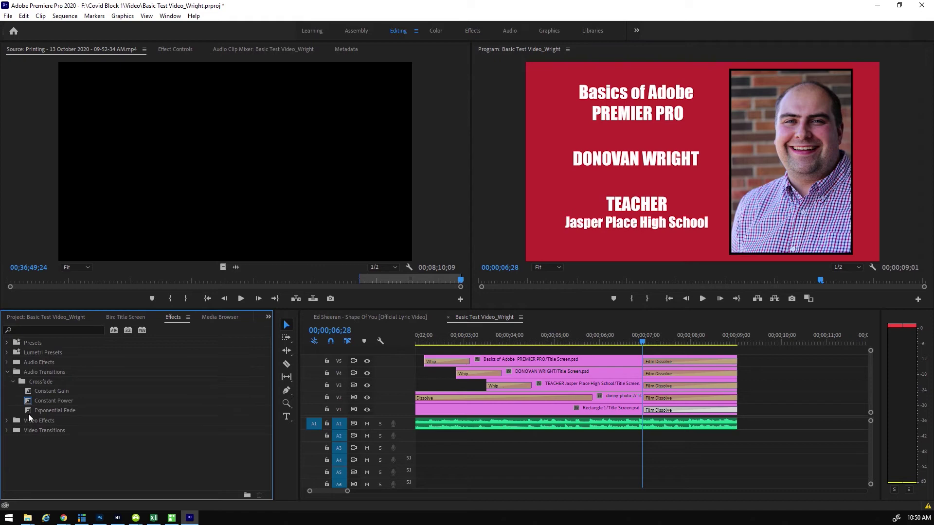
left_click_drag(30, 399, 643, 425)
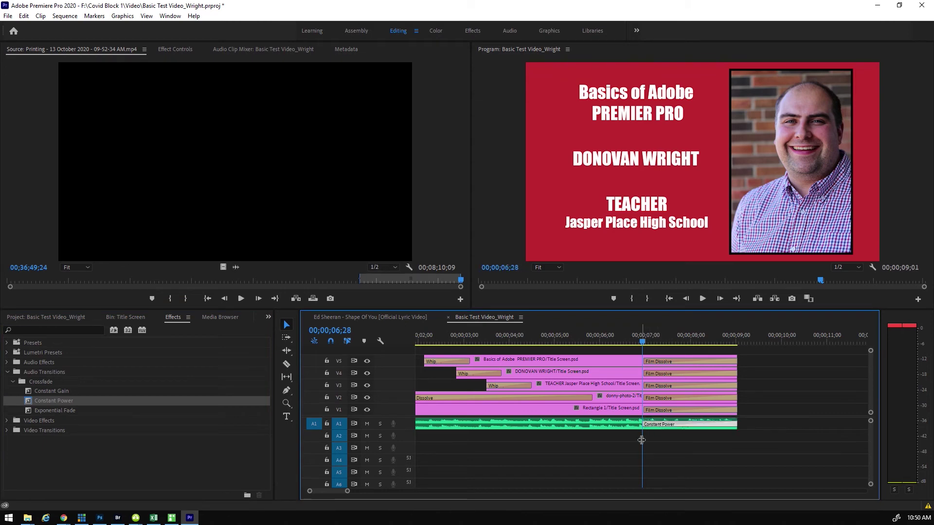
- Play the title sequence through to its end to check the closing picture and music fades
left_click_drag(466, 340, 483, 346)
key("space")
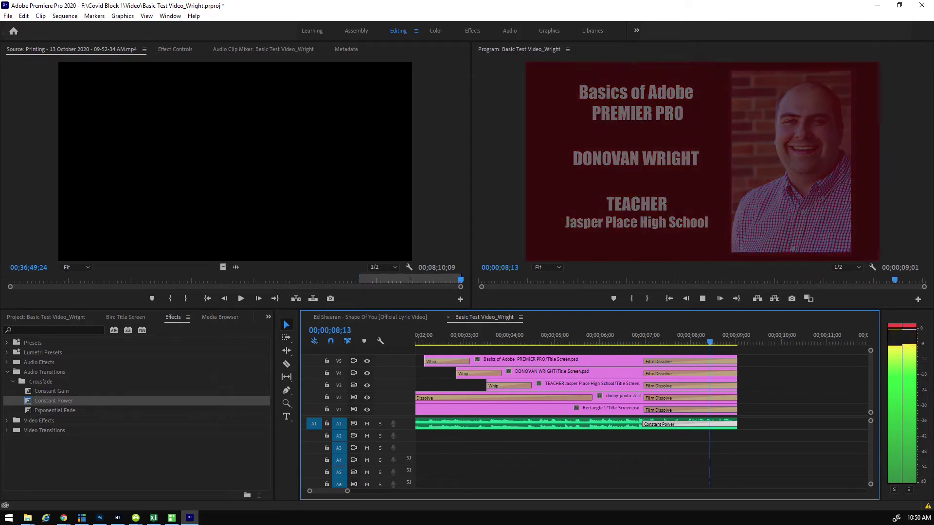
key("space")
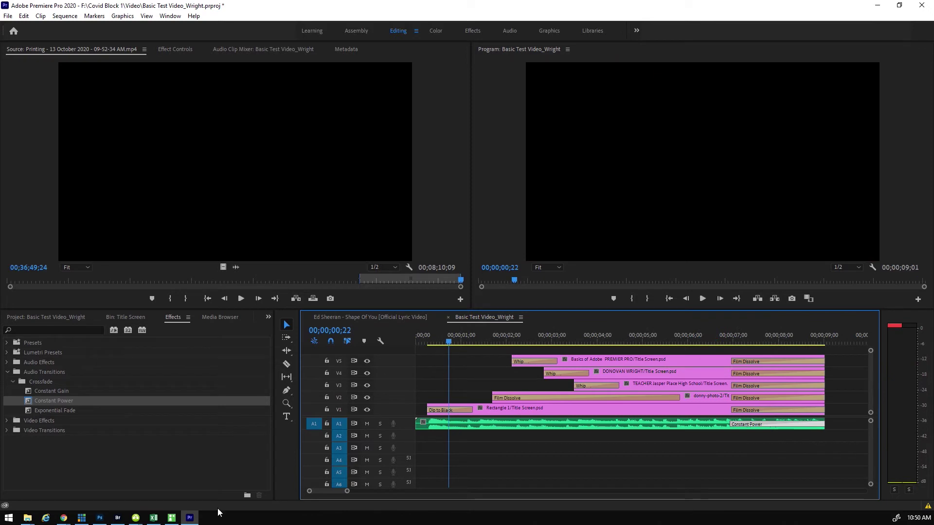
mouse_move(63, 518)
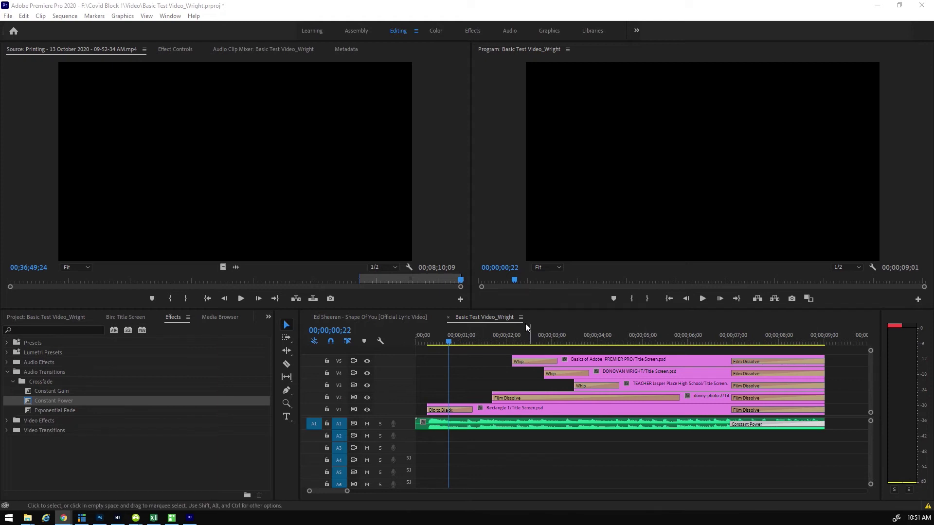
left_click_drag(444, 332, 416, 340)
key("space")
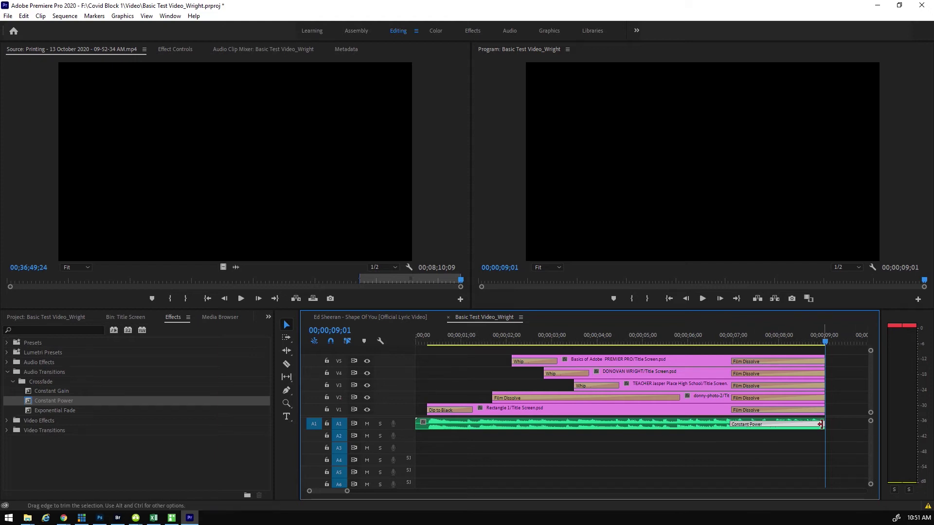
- Extend the music on A1 to 00;00;09;17, lengthen its Constant Power fade back to about 00;00;06;28, and play the ending
left_click_drag(824, 424, 849, 424)
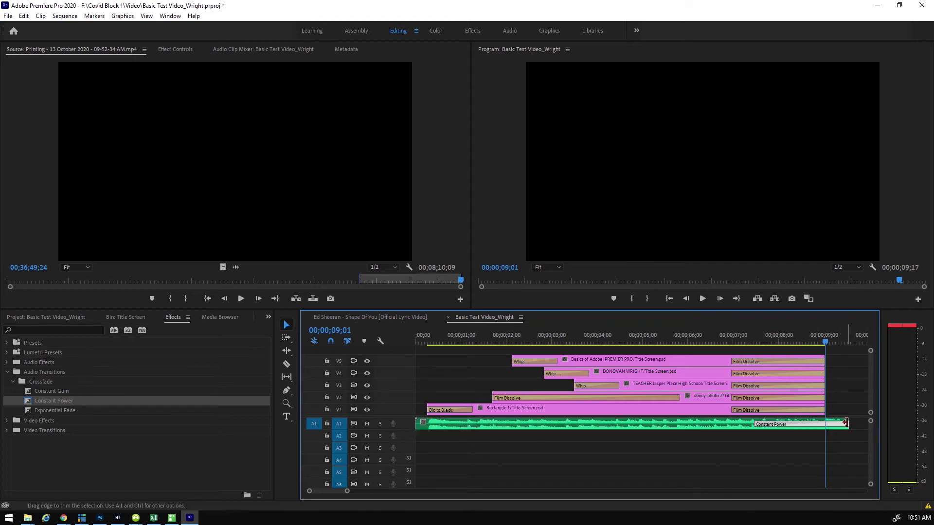
left_click_drag(755, 424, 732, 424)
left_click(798, 337)
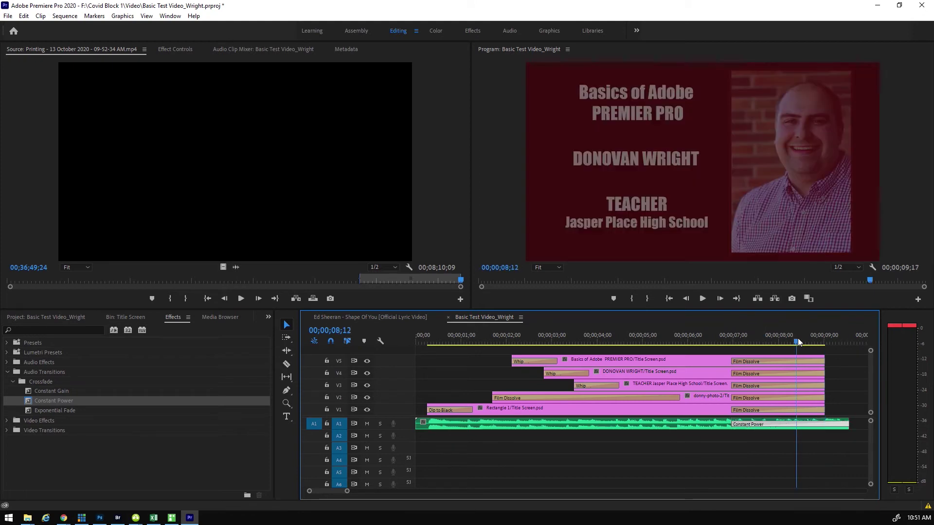
key("space")
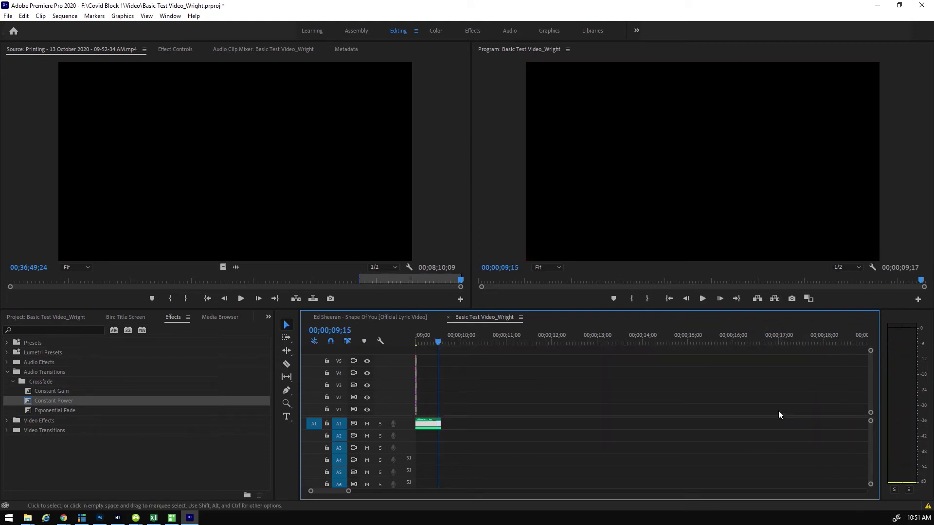
- Place the photo layer from the Title Screen bin on V1 at about 00;00;11;10 and preview it at 00;00;12;28
left_click_drag(347, 495, 313, 492)
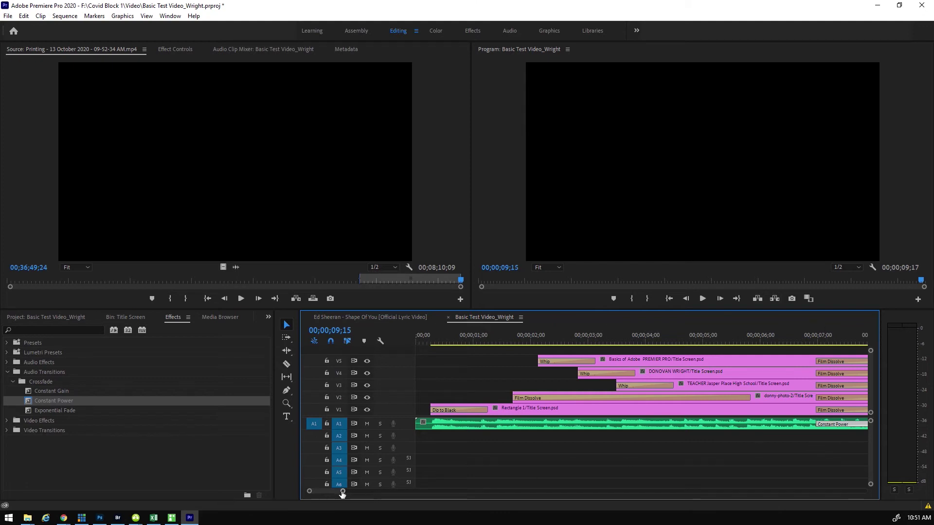
left_click_drag(342, 494, 323, 495)
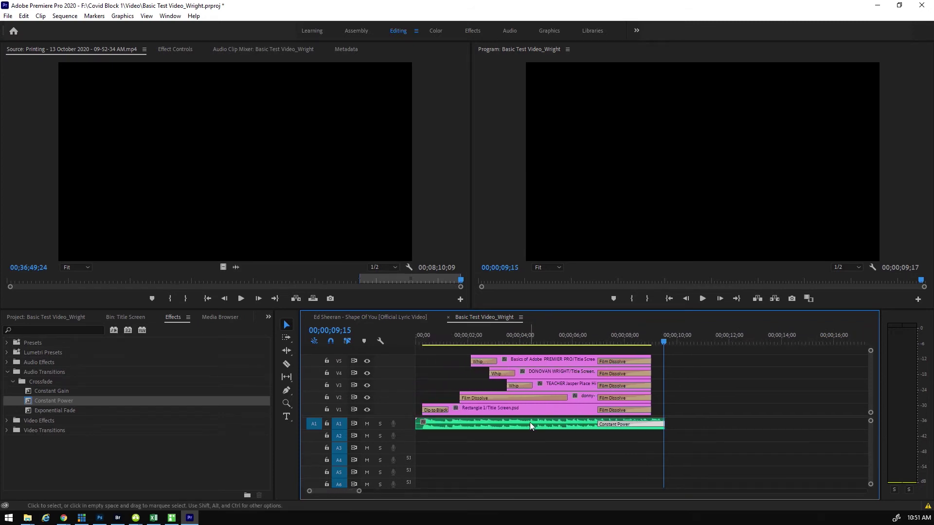
mouse_move(530, 422)
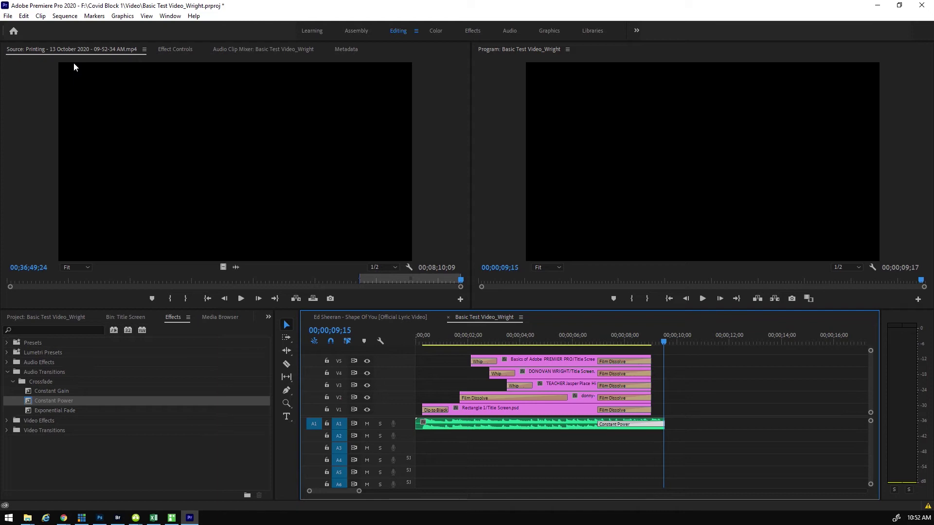
key("ctrl+s")
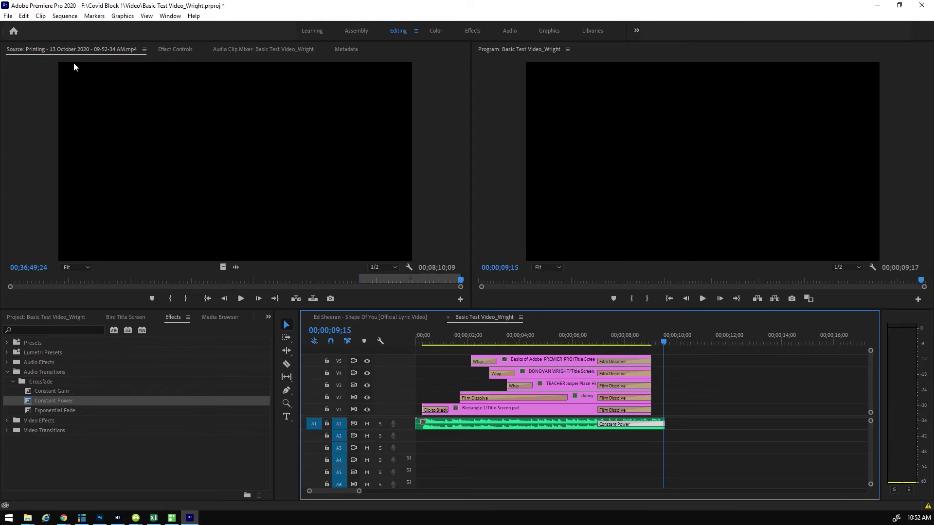
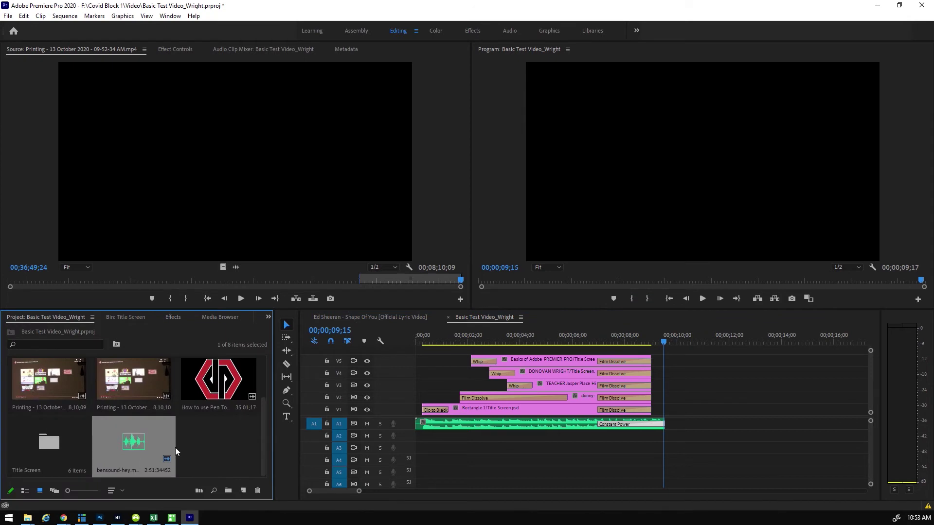
scroll(215, 435, "up", 1)
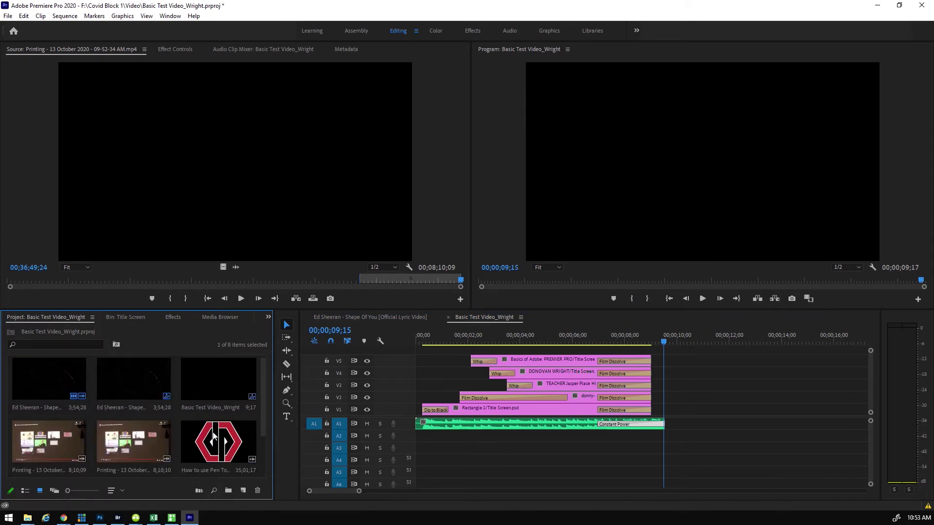
scroll(211, 452, "down", 1)
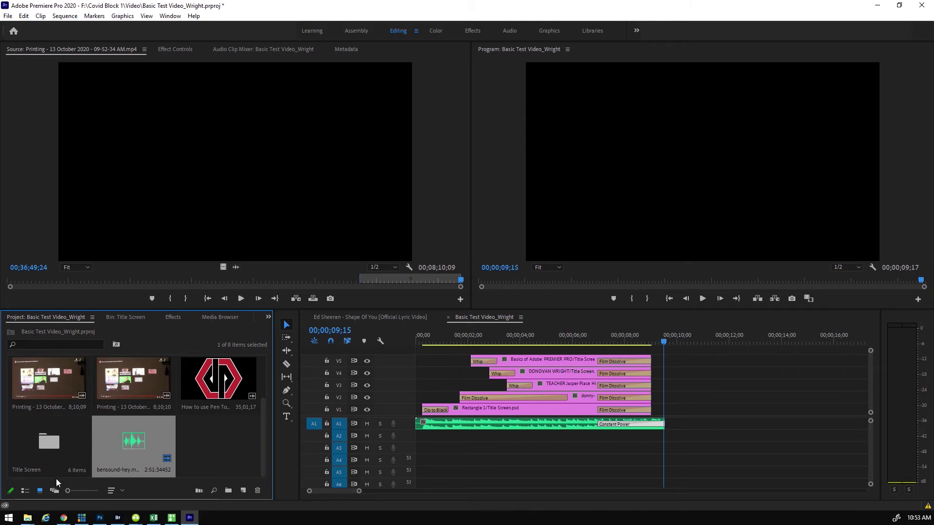
double_click(37, 442)
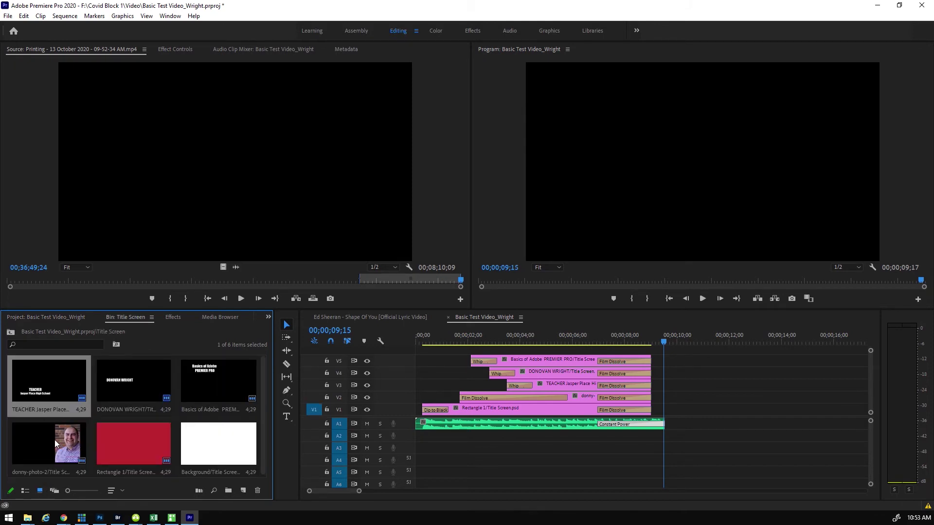
left_click_drag(66, 440, 714, 409)
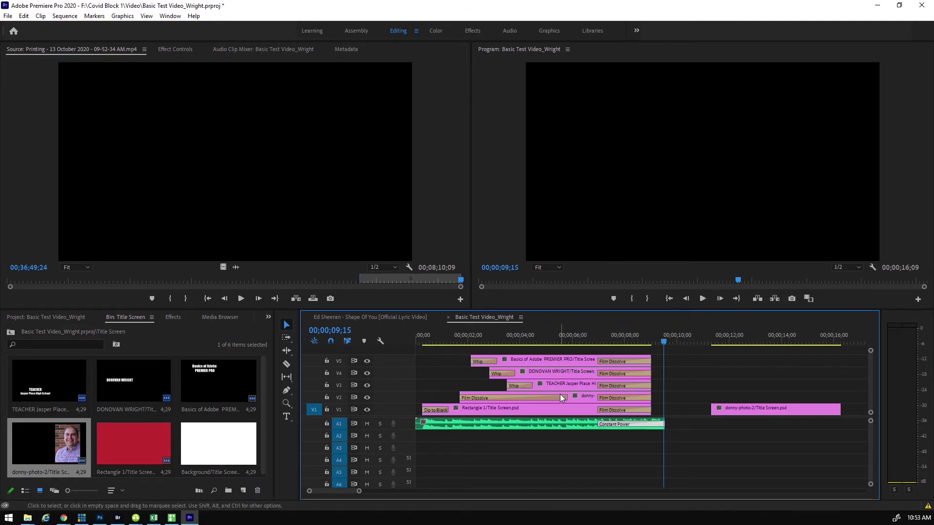
left_click(753, 344)
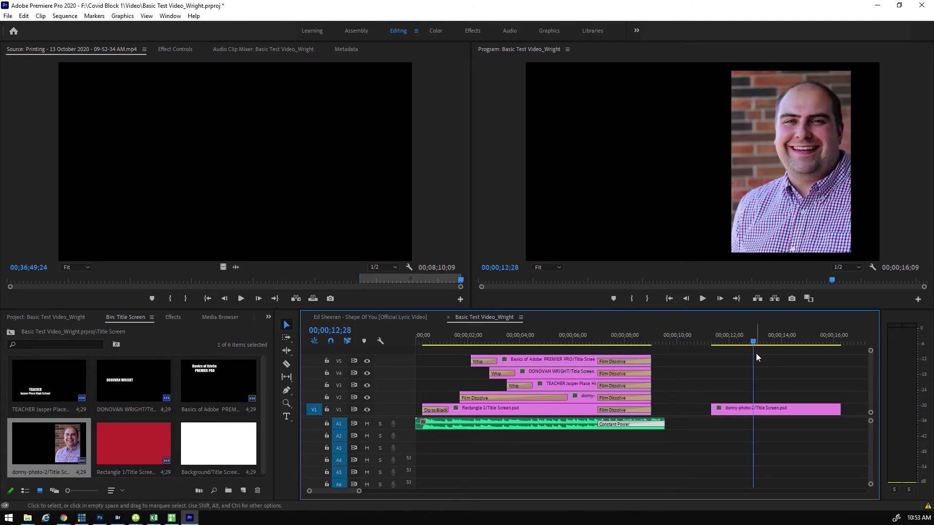
- Try resizing the separate photo clip on V1 in the preview frame and with the clip's frame size options
left_click(768, 145)
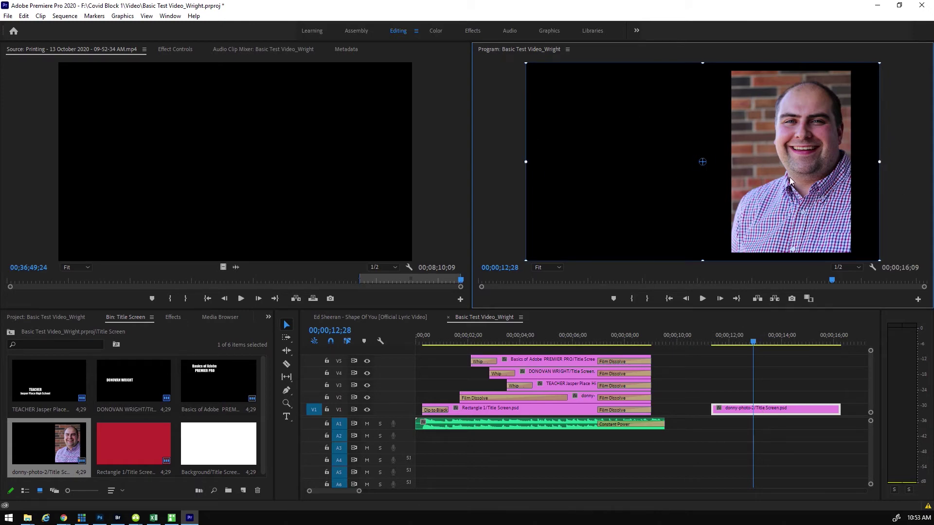
left_click(748, 412)
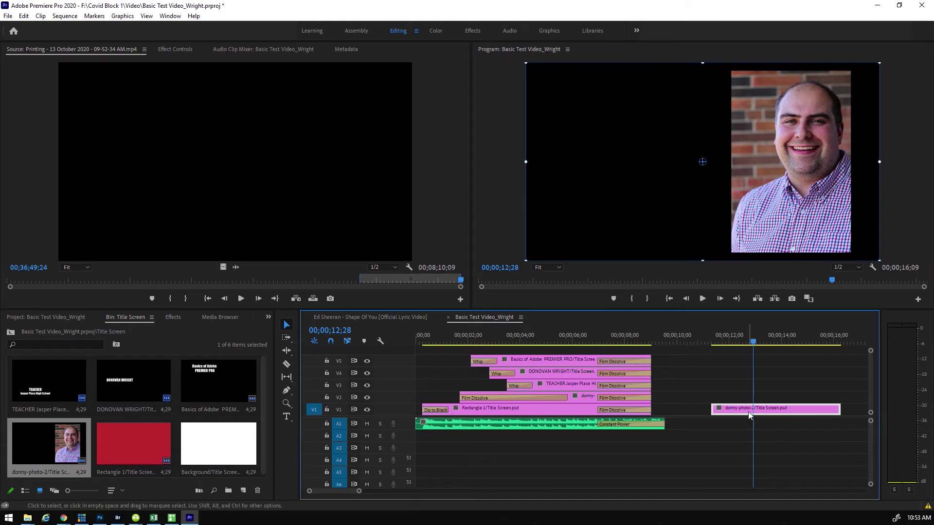
left_click_drag(526, 161, 589, 161)
left_click_drag(703, 87, 688, 63)
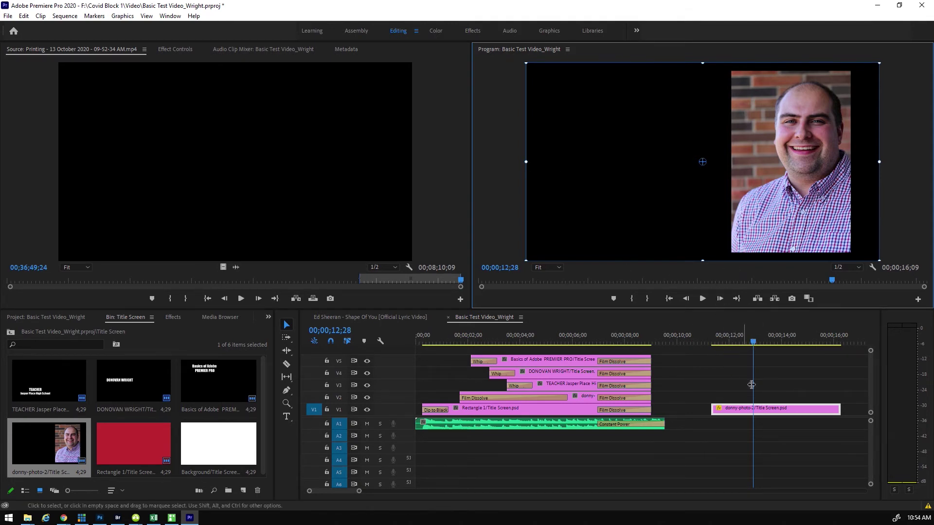
left_click(767, 411)
right_click(760, 412)
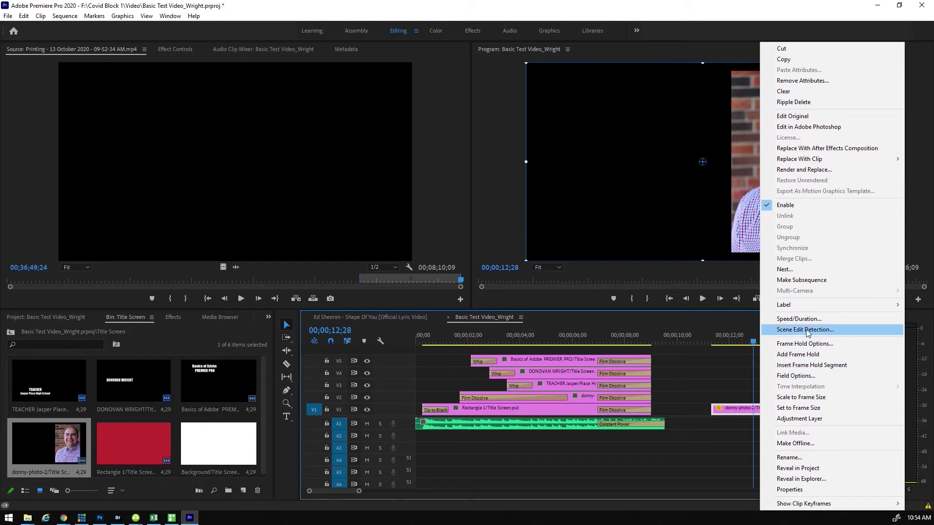
left_click(785, 402)
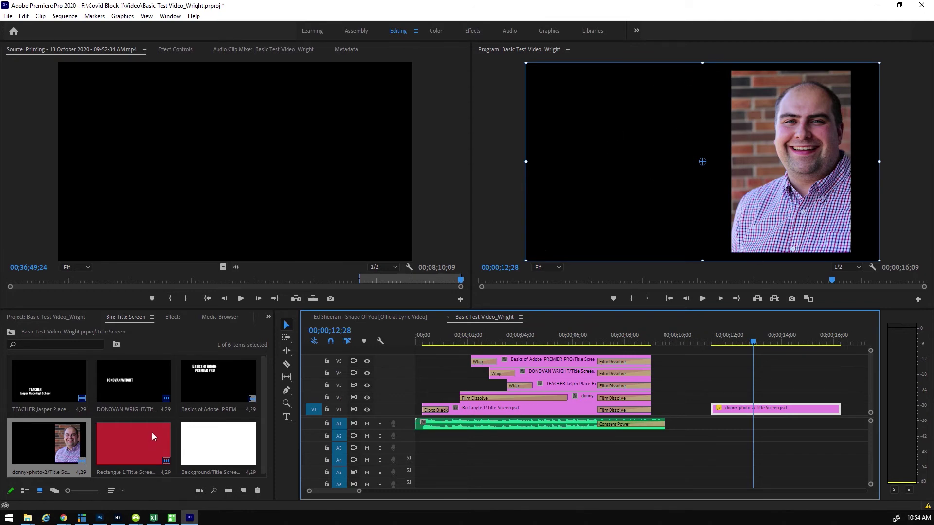
scroll(151, 435, "down", 1)
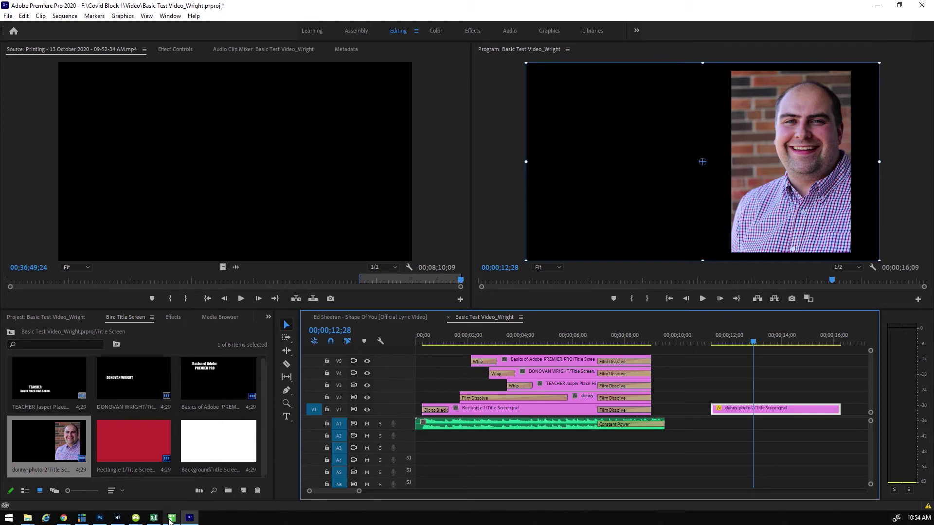
- Switch to Photoshop and enlarge the Title Screen.psd image to a height of 28 inches
left_click(98, 518)
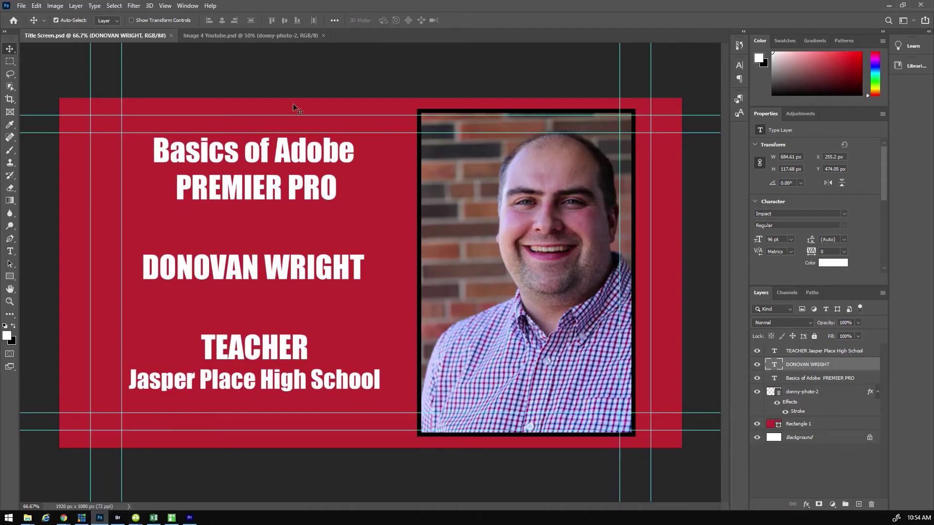
left_click(54, 6)
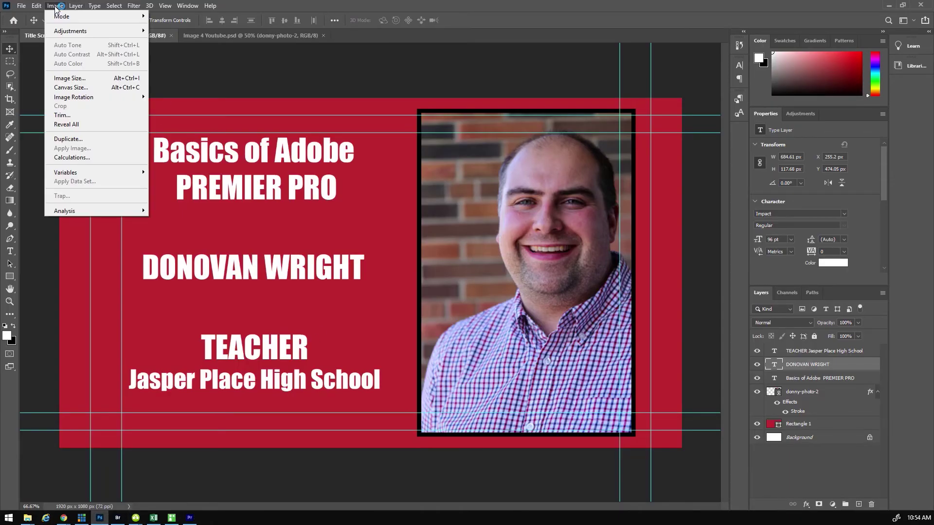
left_click(70, 79)
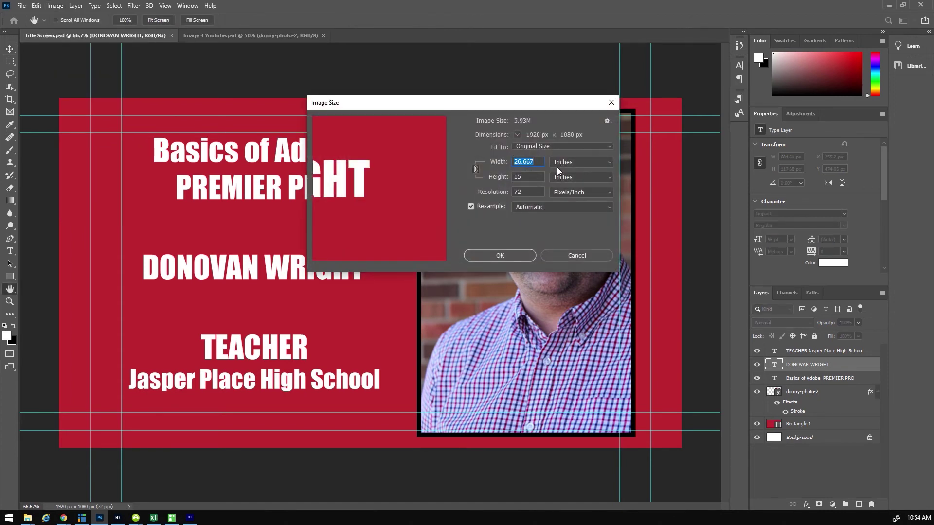
left_click(530, 177)
type("28")
left_click(504, 253)
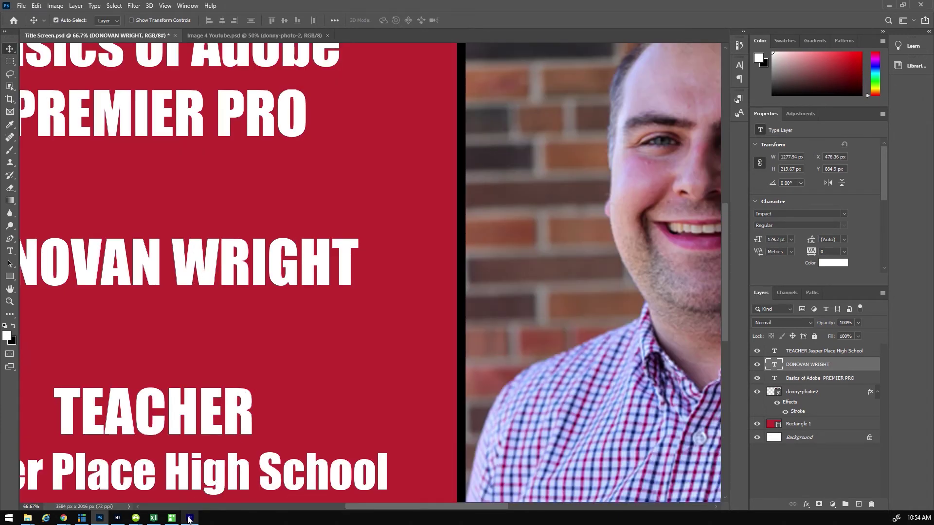
- Save the enlarged image as Title Screen 2.psd in the Video folder, with Maximize Compatibility on
left_click(21, 6)
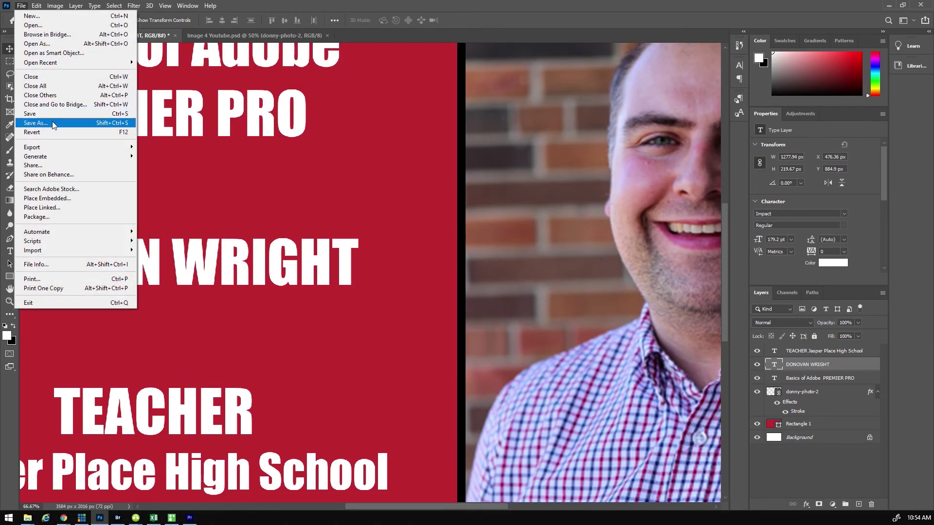
left_click(35, 122)
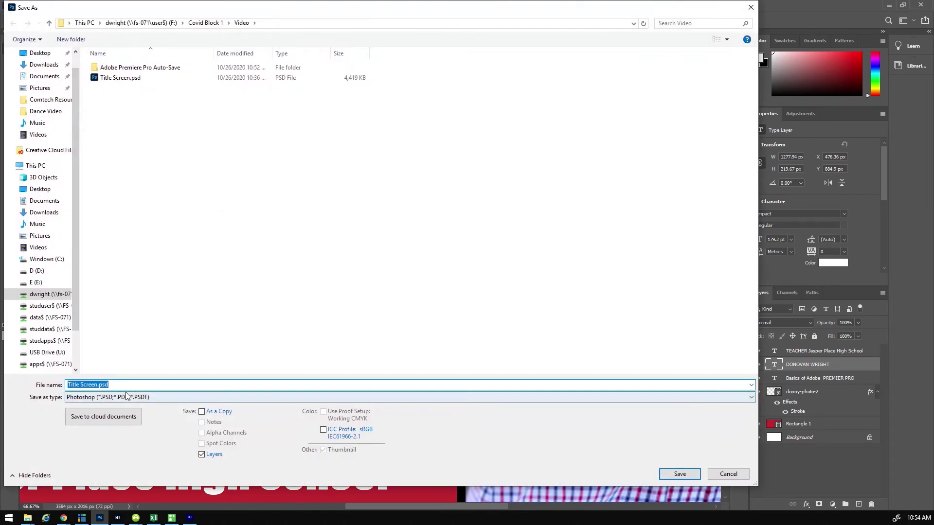
left_click(98, 385)
type("2")
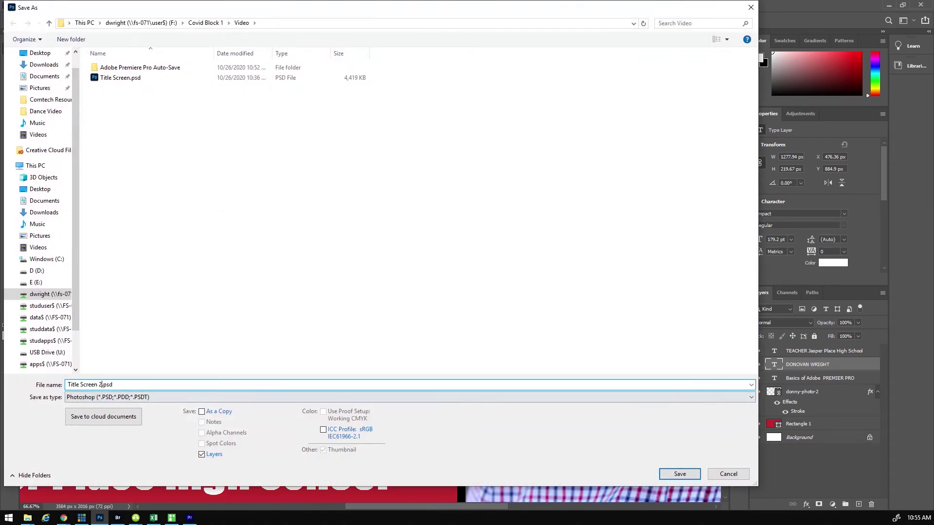
left_click(680, 474)
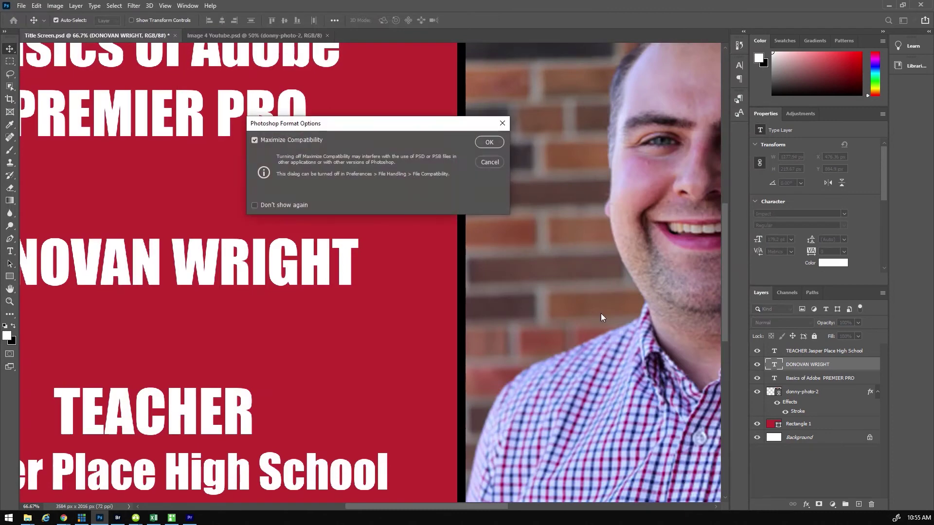
left_click(482, 141)
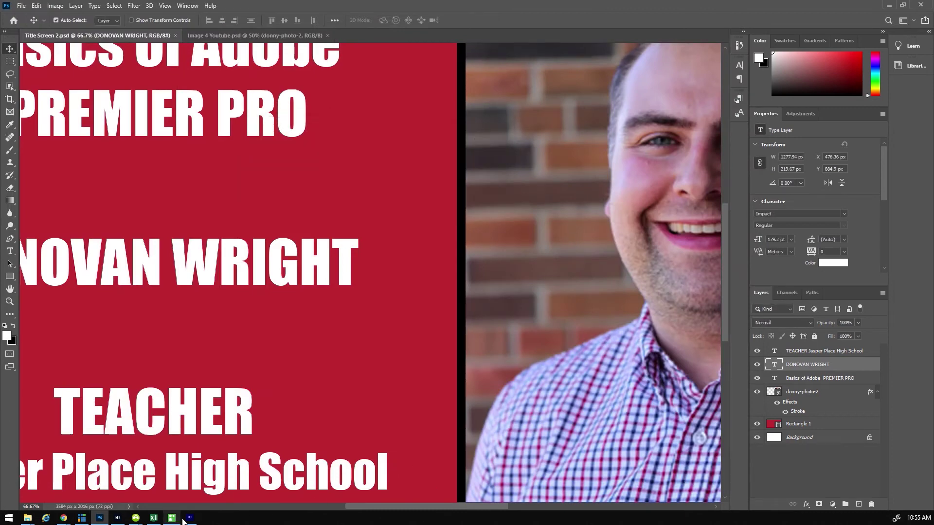
- Switch to Premiere Pro and import Title Screen 2.psd with Merge All Layers
left_click(189, 519)
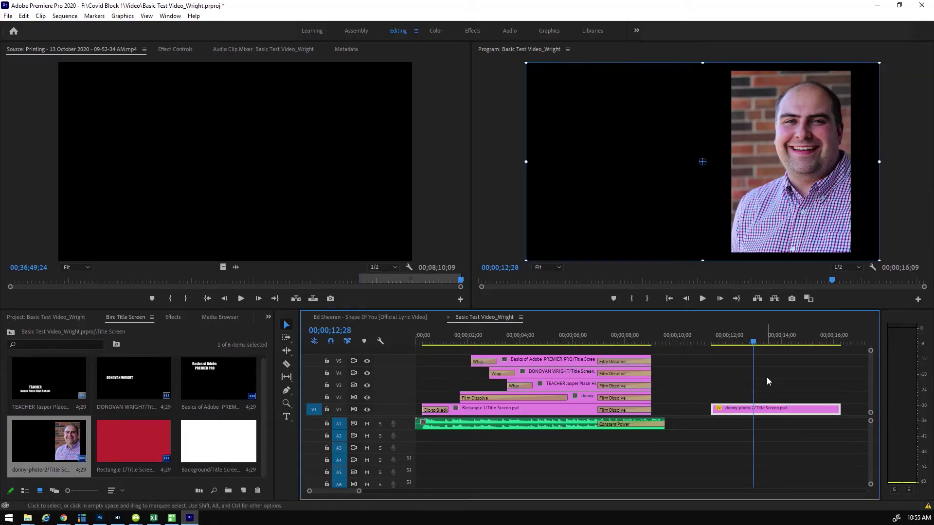
left_click(8, 18)
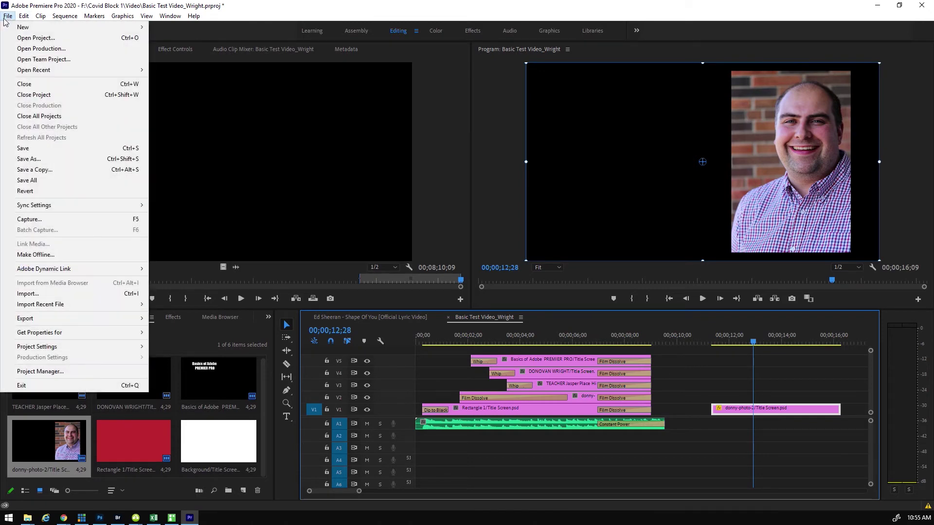
left_click(38, 295)
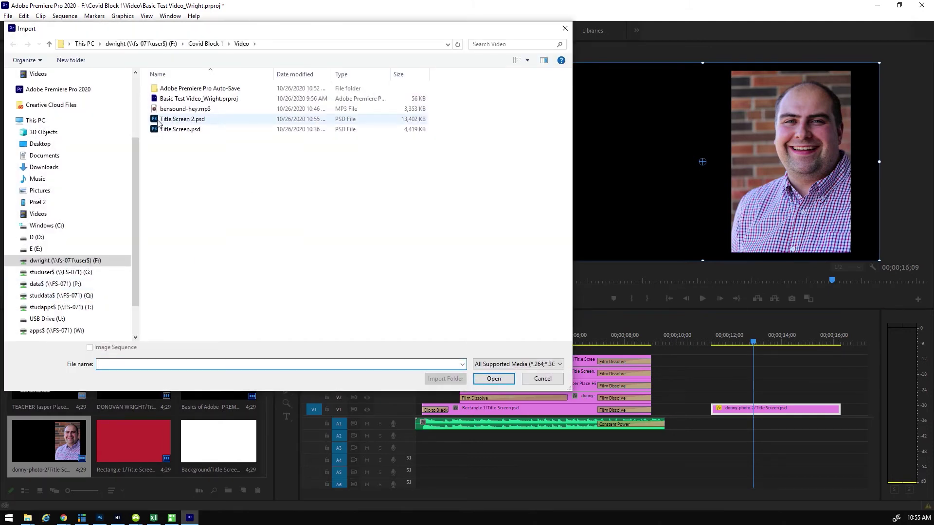
double_click(158, 120)
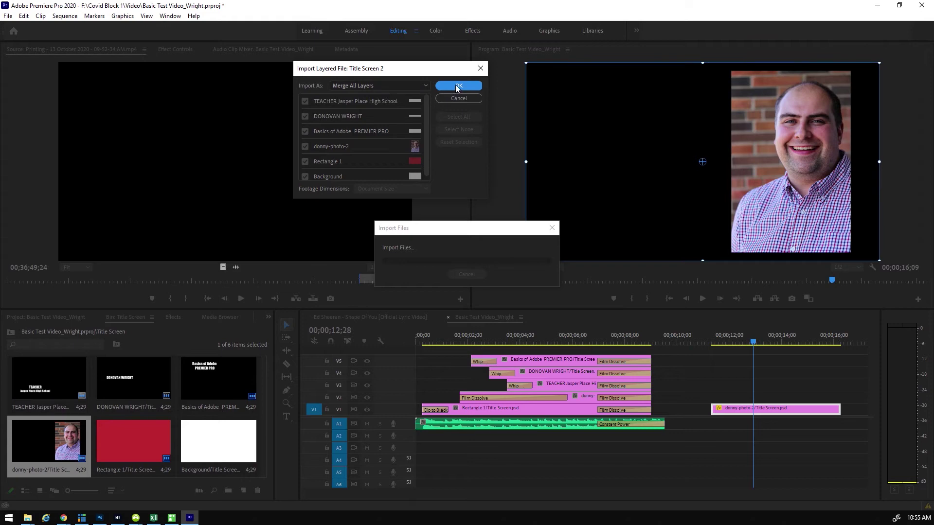
left_click(340, 85)
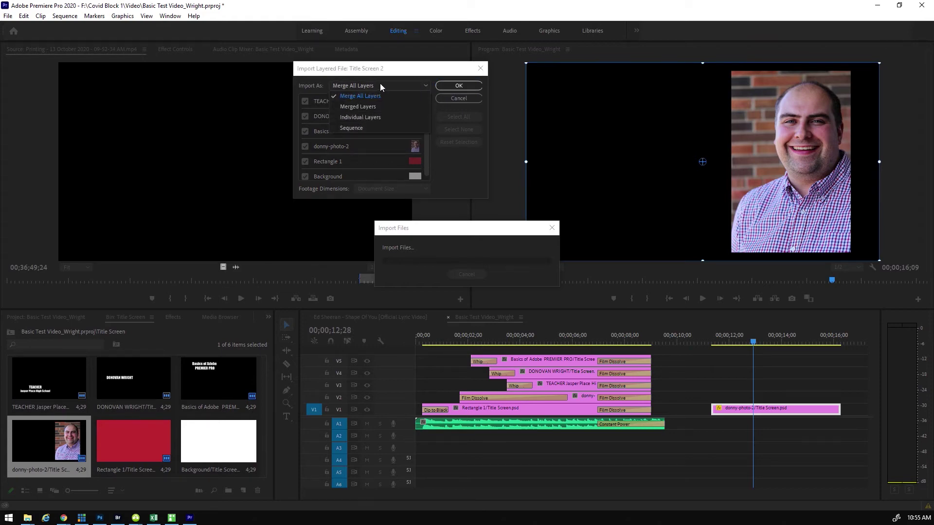
left_click(385, 98)
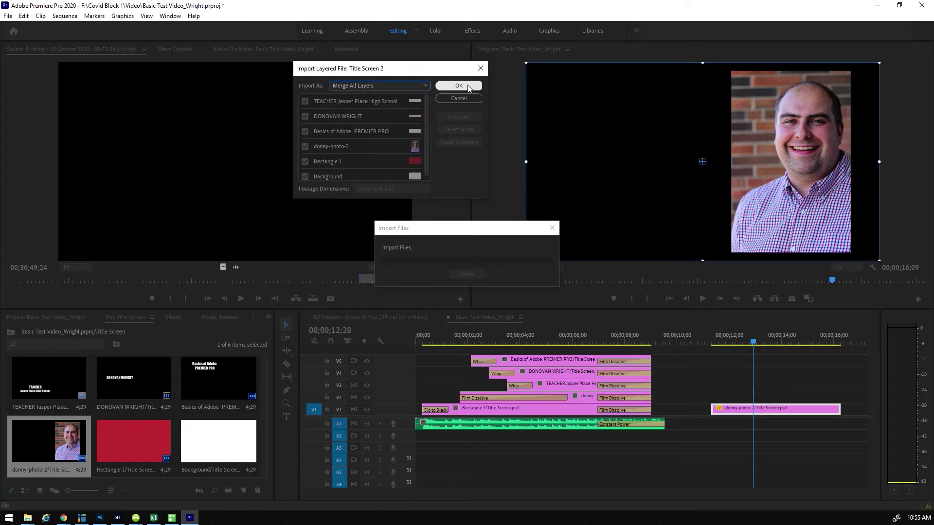
left_click(458, 87)
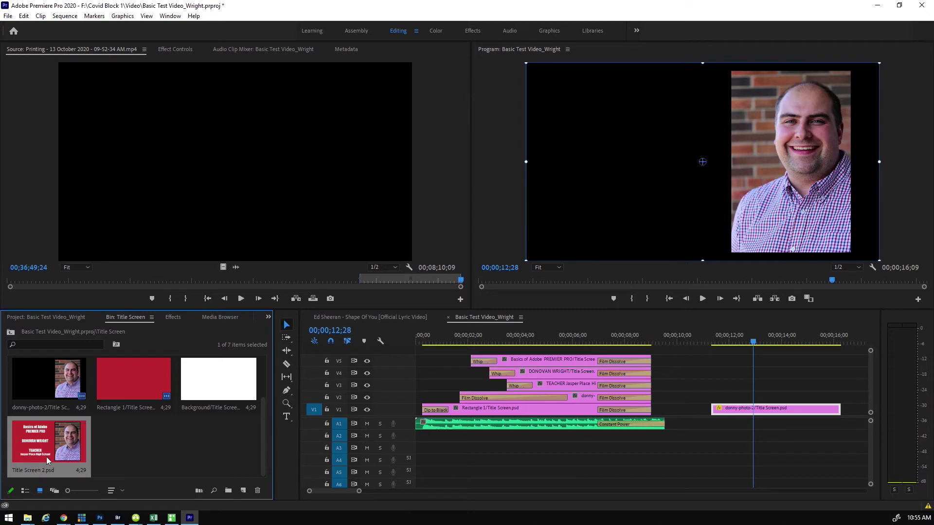
- Place Title Screen 2.psd on V4 at about 00;00;10;22 and apply Scale to Frame Size to the clip
left_click_drag(42, 446, 694, 379)
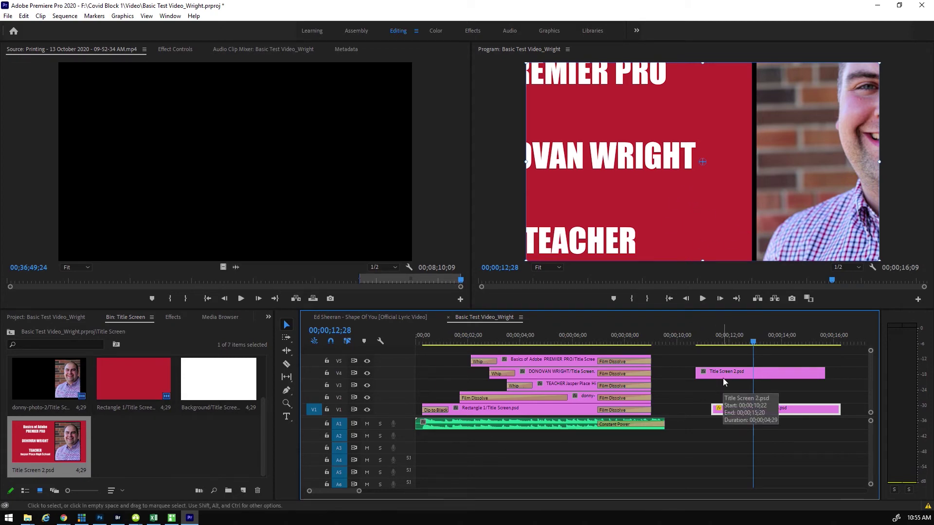
right_click(758, 375)
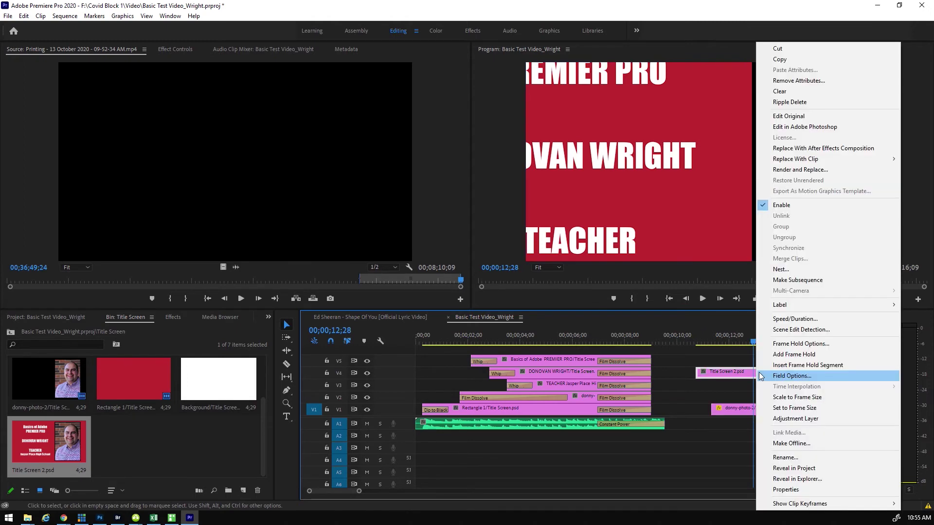
left_click(796, 398)
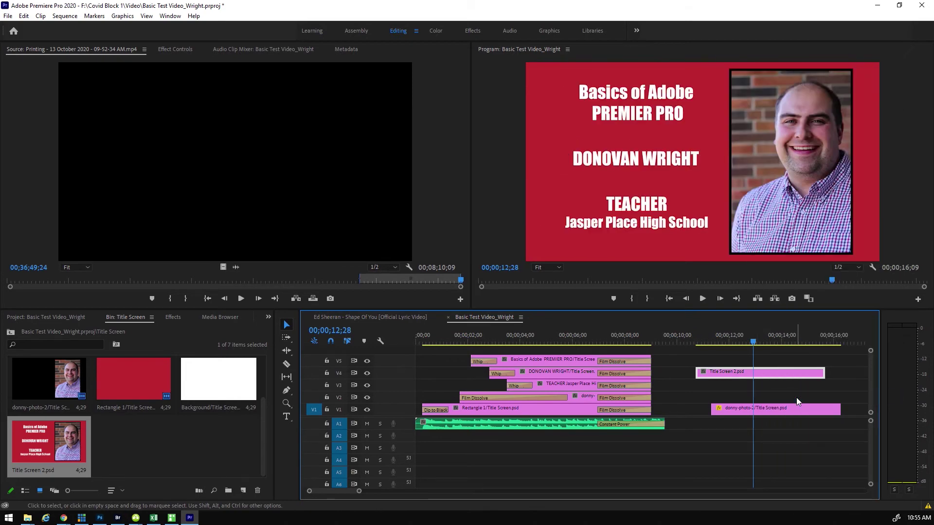
- Check which frame size options are available for the five title clips on V1 to V5 and for the Title Screen 2.psd clip
left_click(562, 360)
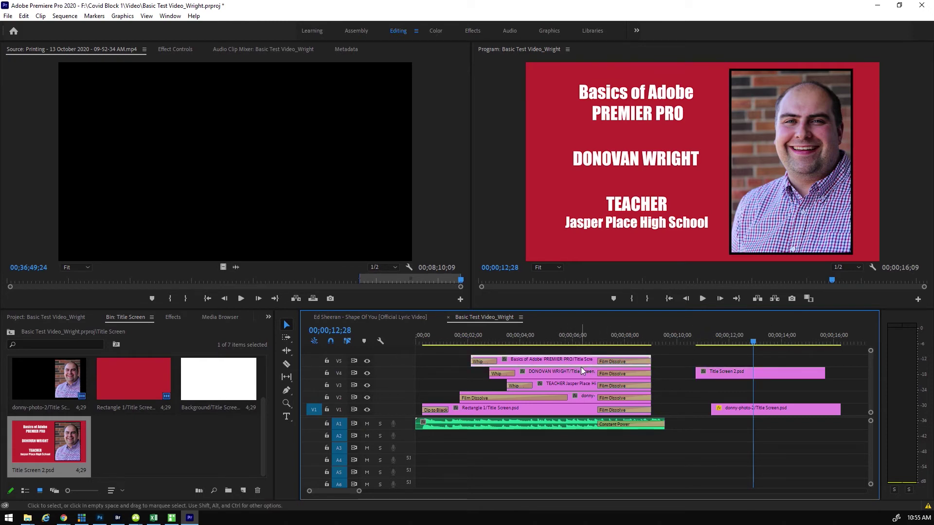
left_click(578, 372, "shift")
left_click(577, 385, "shift")
left_click(582, 395, "shift")
left_click(582, 409, "shift")
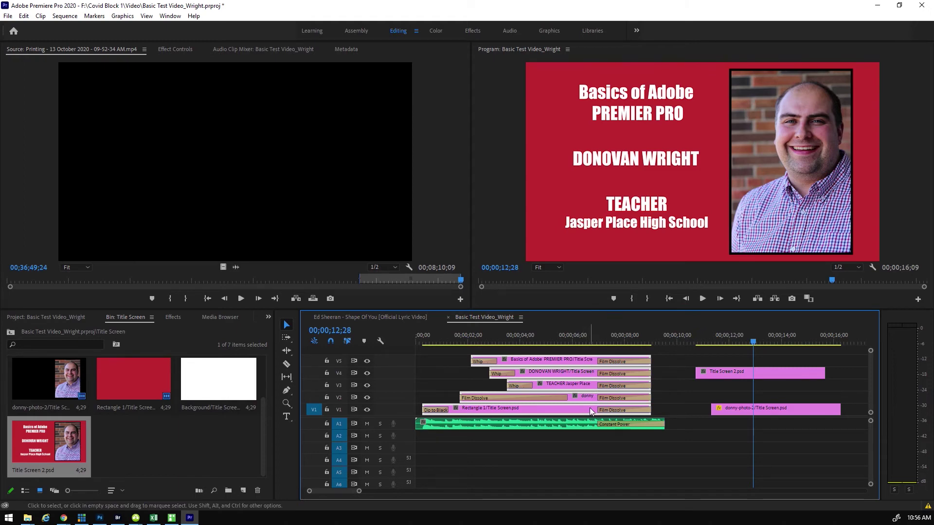
right_click(588, 399)
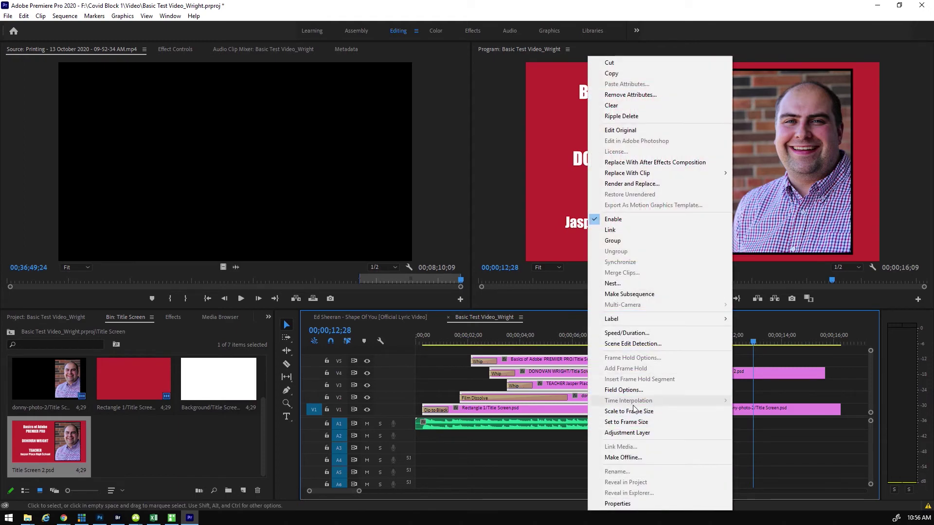
key("Escape")
key("shift+d")
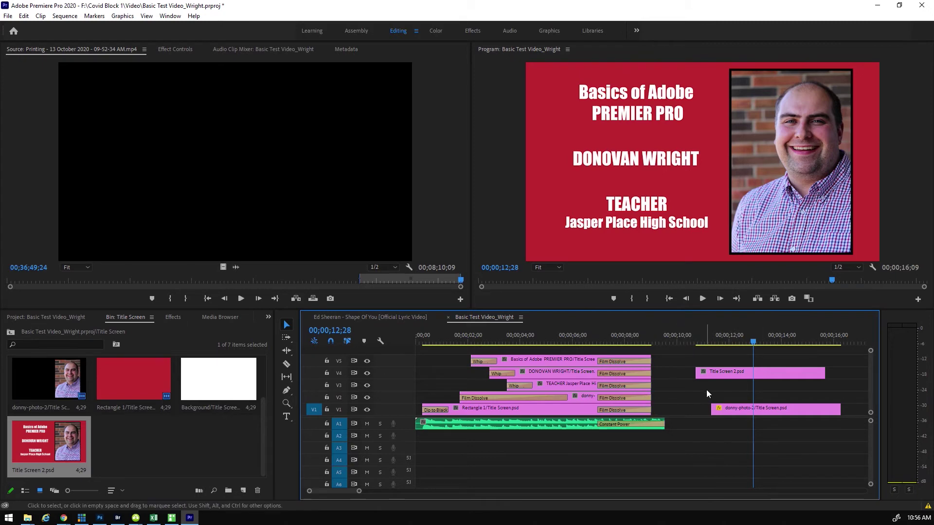
right_click(734, 378)
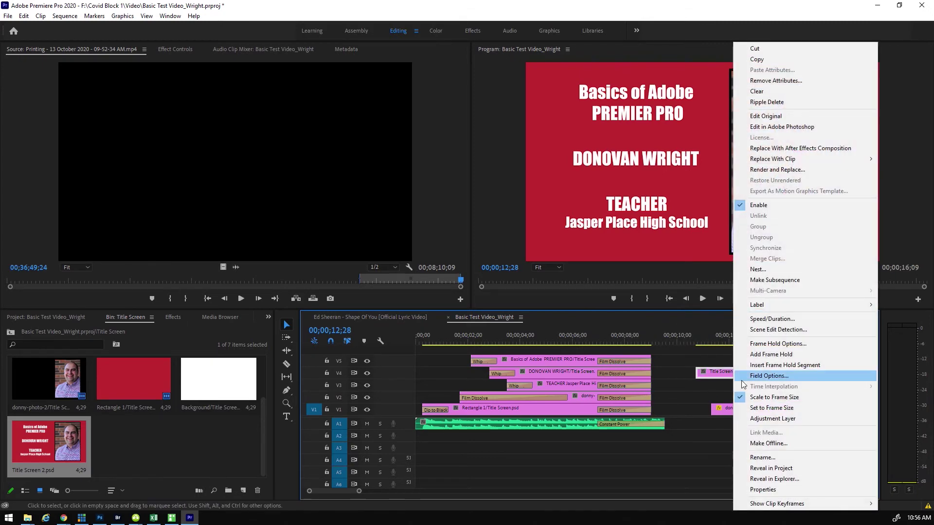
left_click(711, 387)
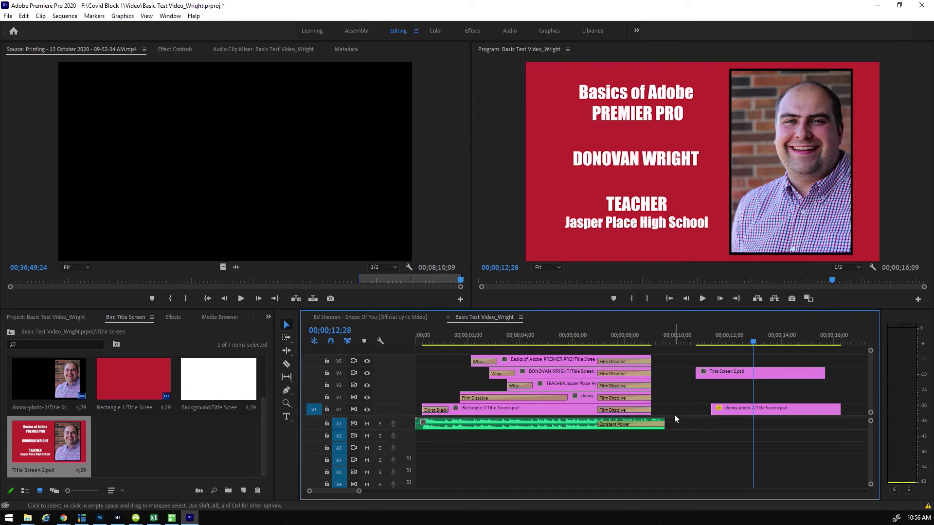
- Delete the Title Screen 2.psd clip and the separate photo clip from the timeline, and move the playhead to 00;00;05;14
left_click_drag(729, 357, 756, 412)
key("Delete")
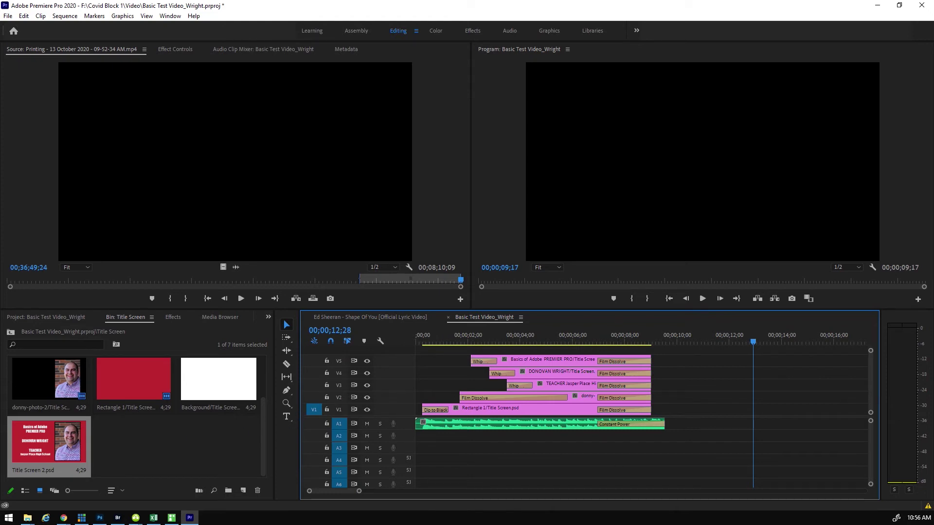
left_click(6, 16)
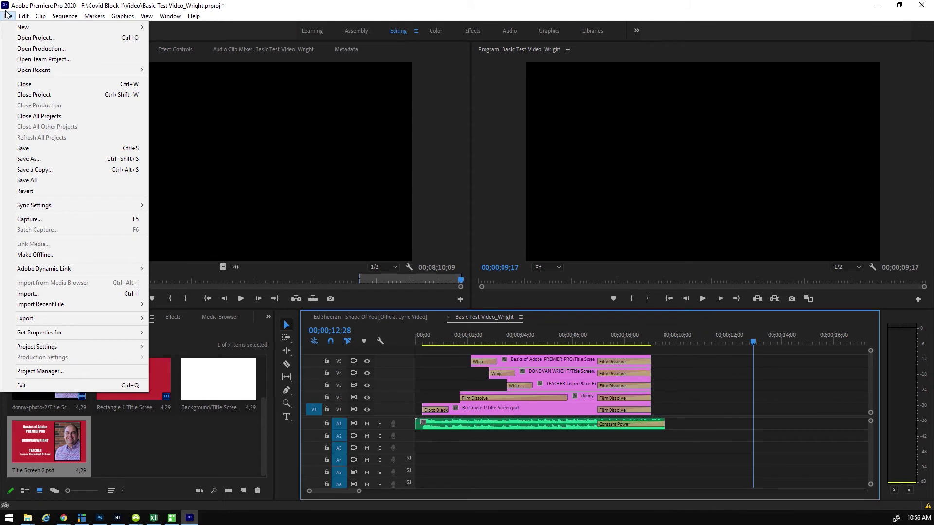
key("Left")
left_click(753, 477)
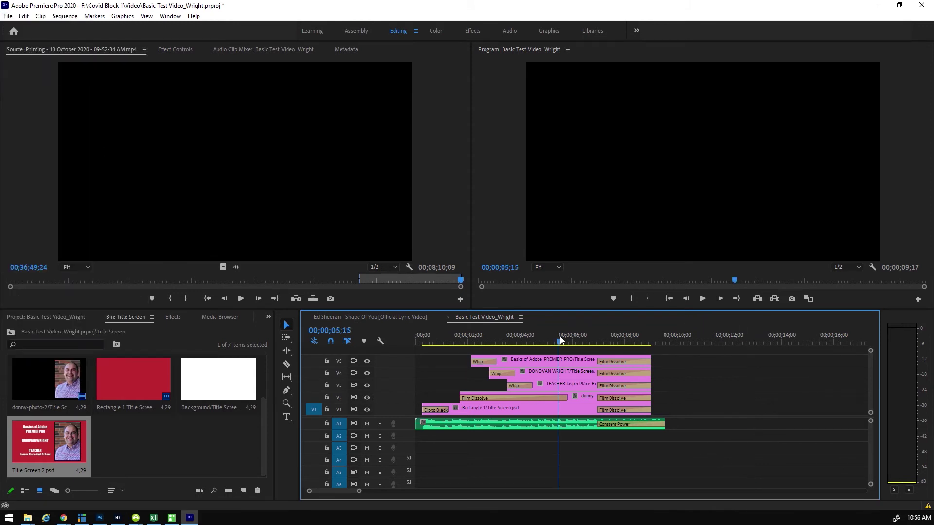
left_click(558, 342)
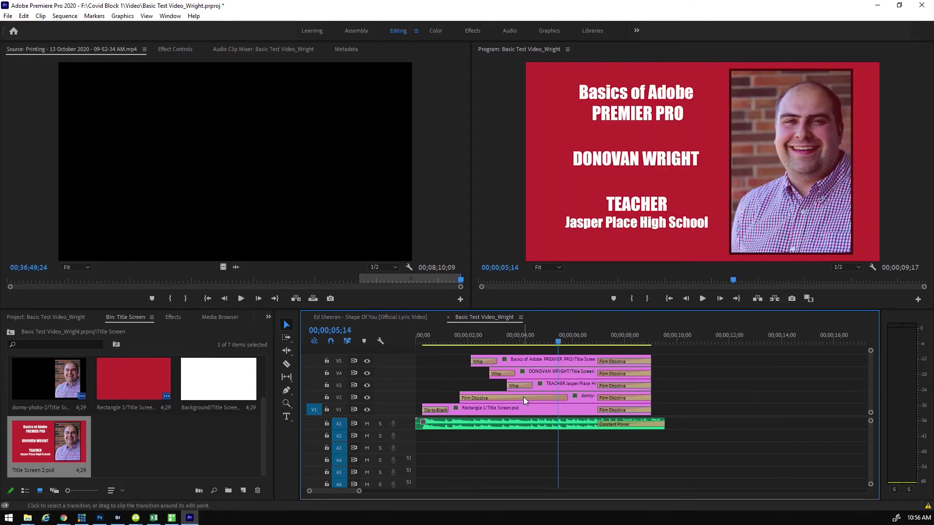
- View the Ed Sheeran - Shape Of You sequence and return to the title sequence
left_click(191, 448)
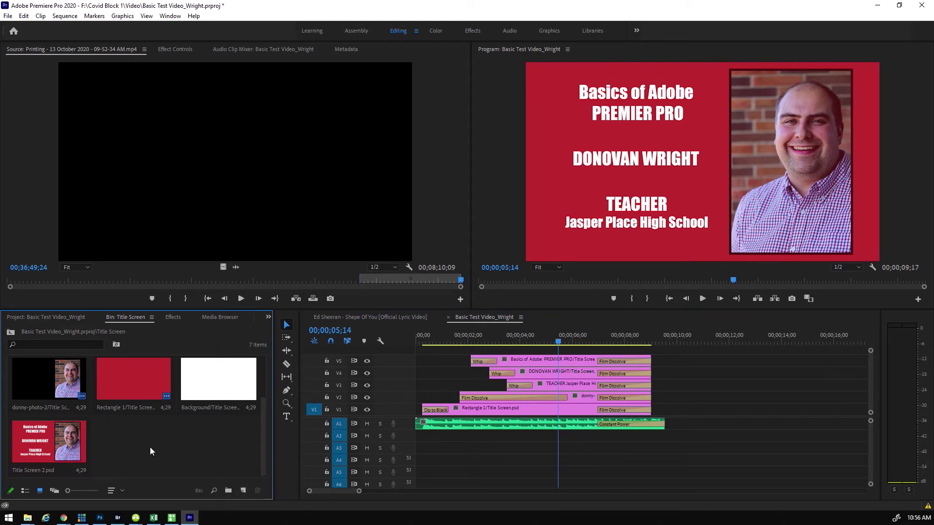
left_click(8, 15)
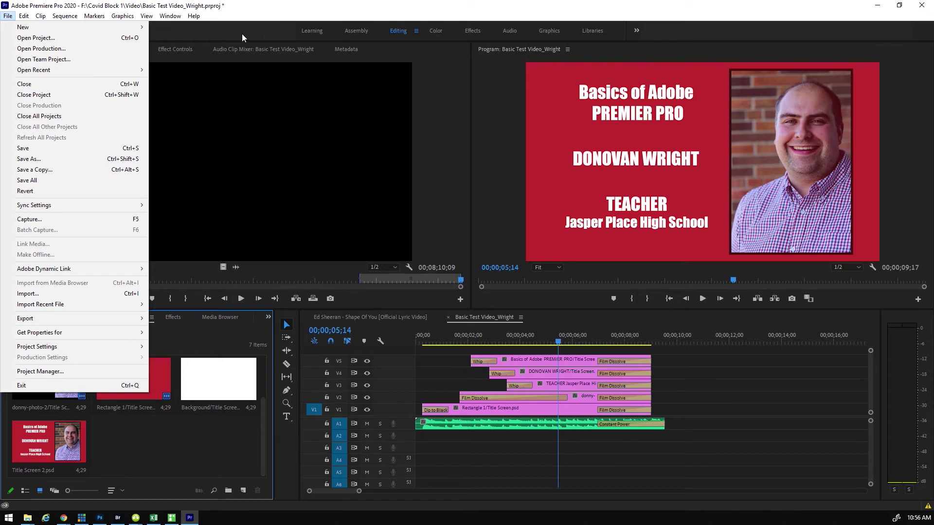
left_click(207, 66)
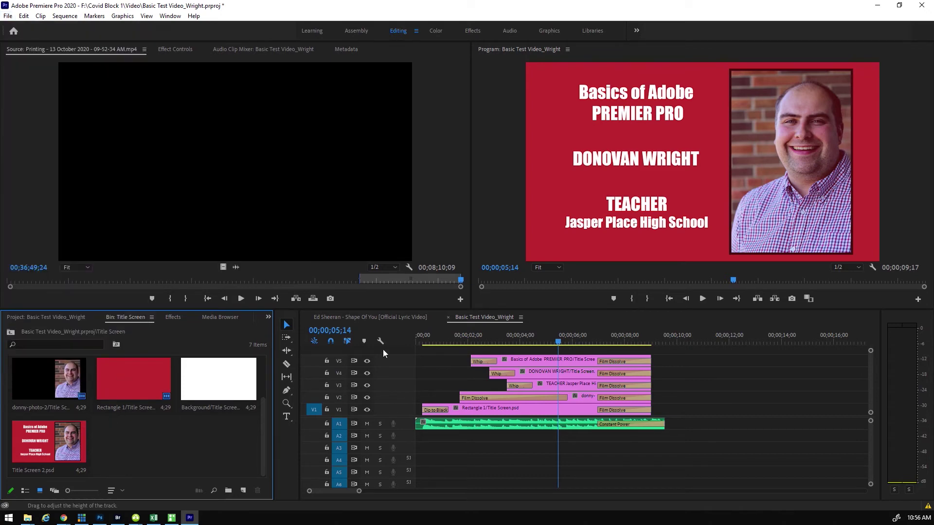
left_click(381, 331)
left_click(436, 323)
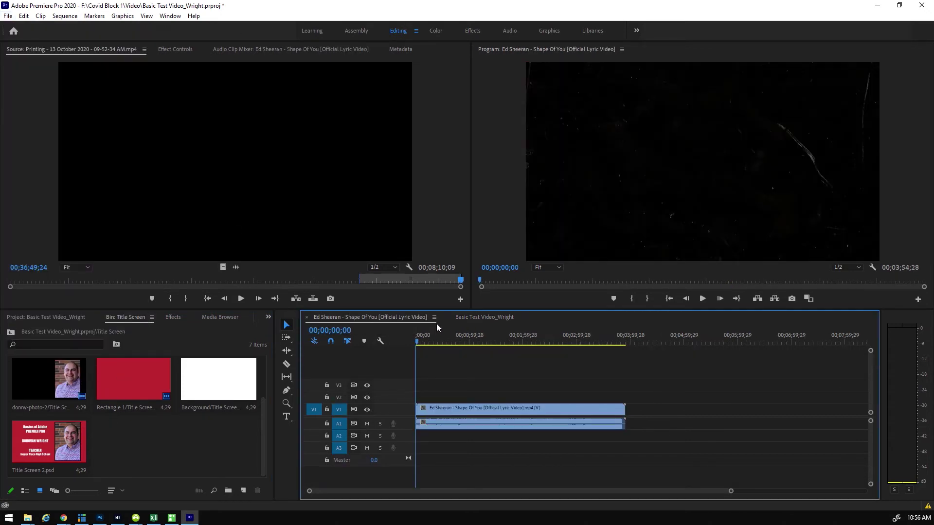
left_click(197, 435)
left_click(463, 318)
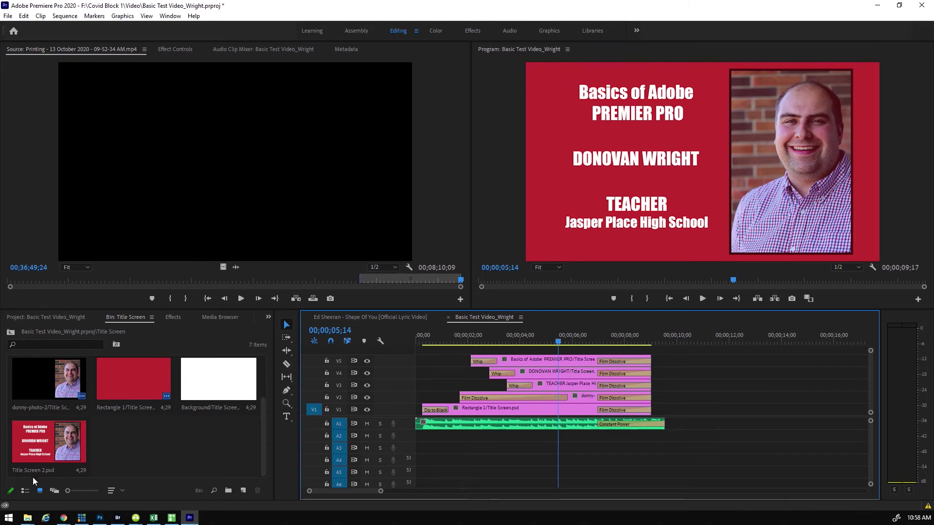
- Save the project while switching it to read-only mode, and return it to read/write mode
left_click(11, 491)
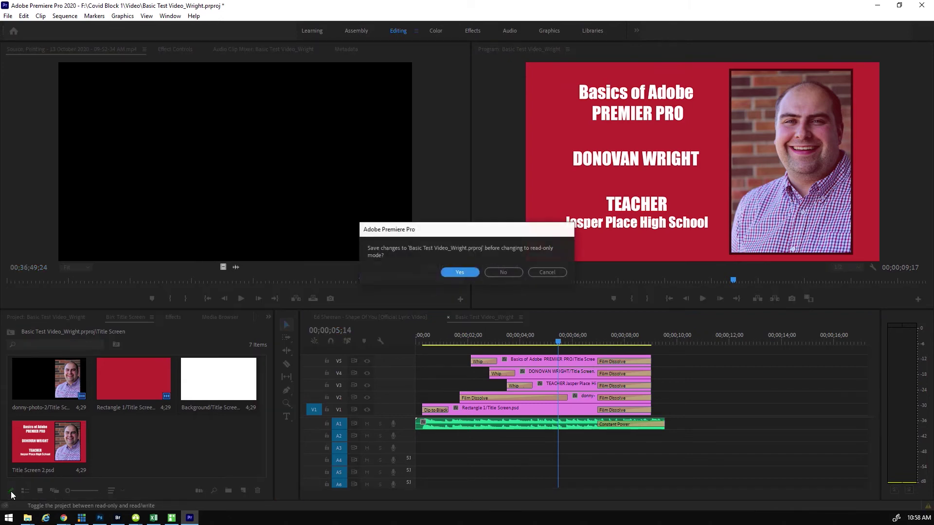
left_click(460, 272)
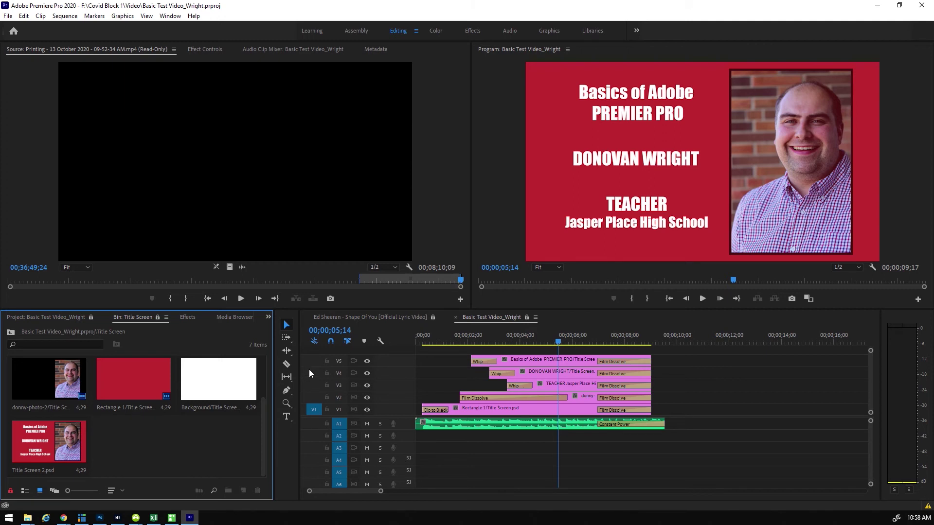
left_click(10, 491)
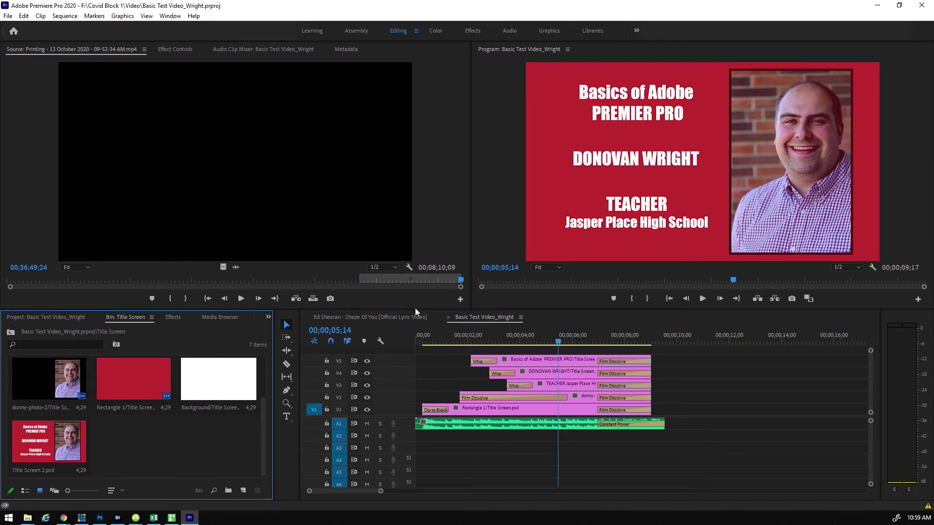
- Widen the Program monitor, dock the Effects panel in its own group beside the Source monitor, and show the project's media
left_click_drag(415, 309, 411, 229)
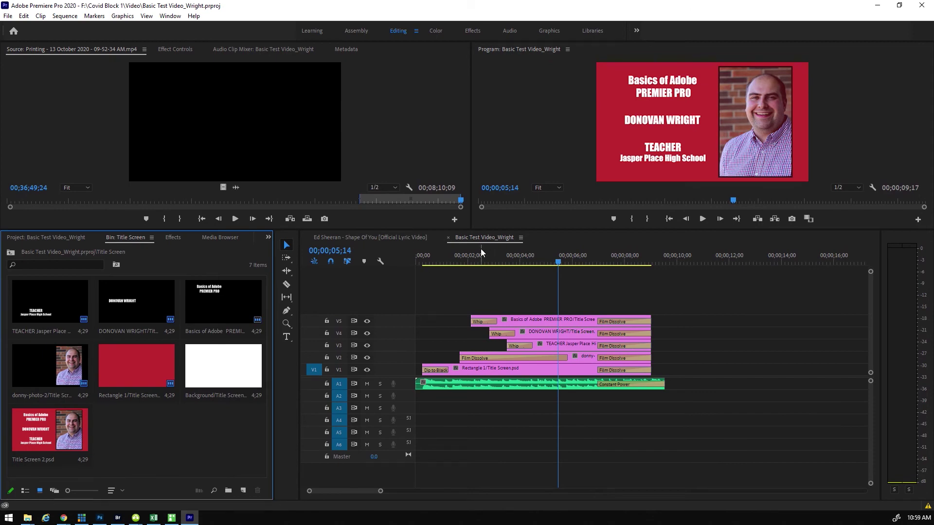
left_click_drag(459, 226, 408, 224)
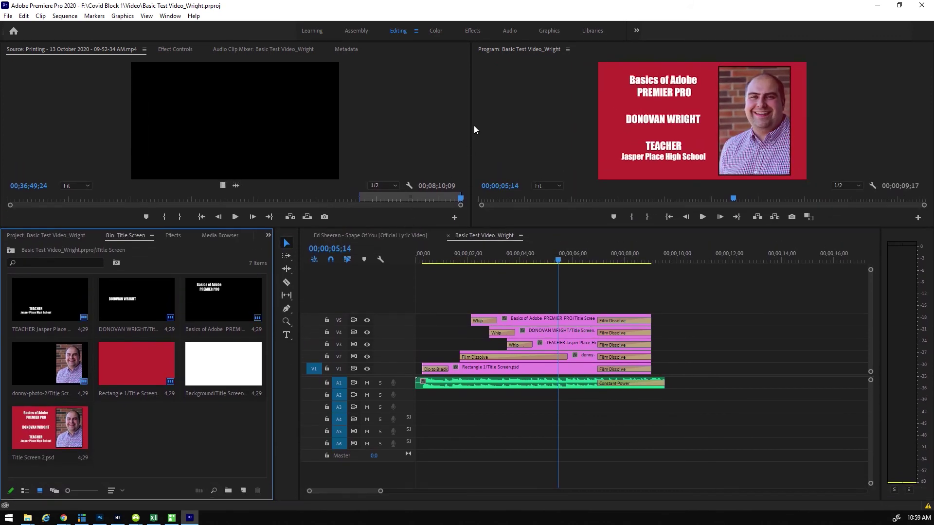
left_click_drag(458, 126, 404, 125)
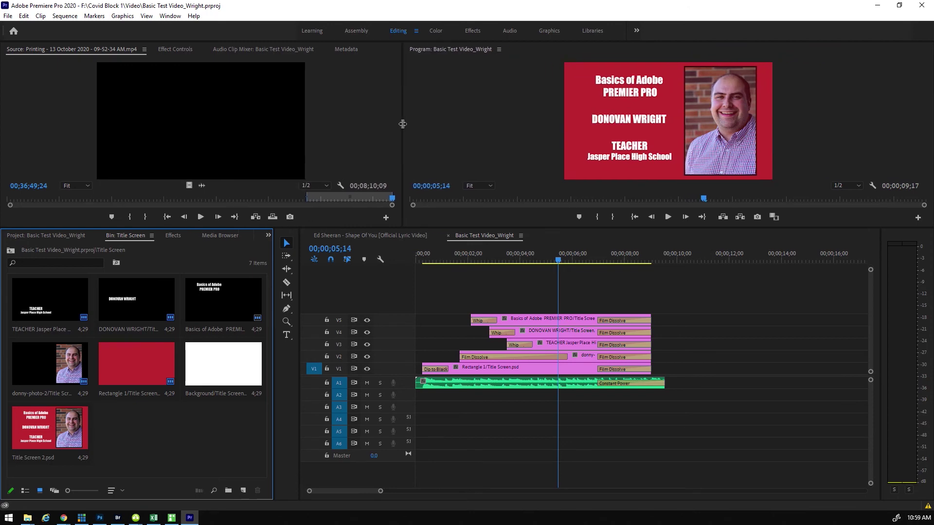
left_click_drag(324, 234, 327, 314)
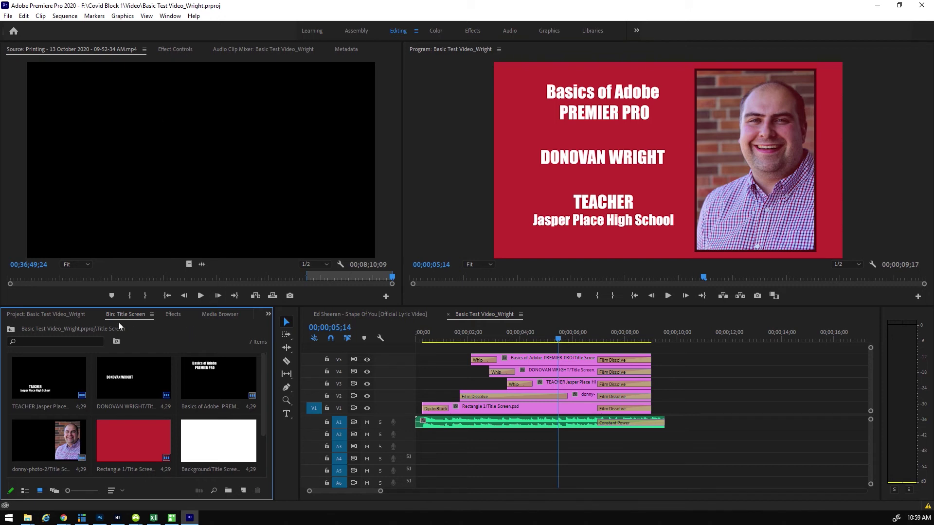
left_click_drag(177, 314, 25, 107)
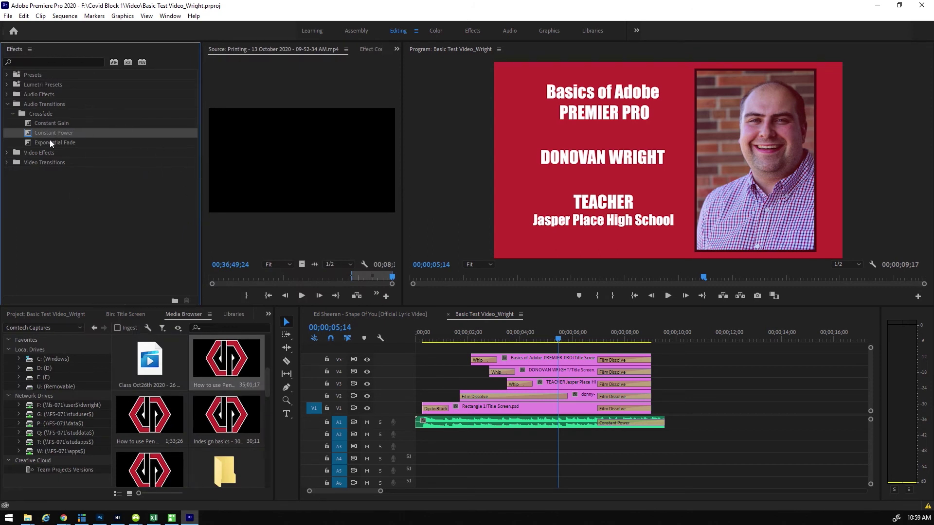
left_click(56, 317)
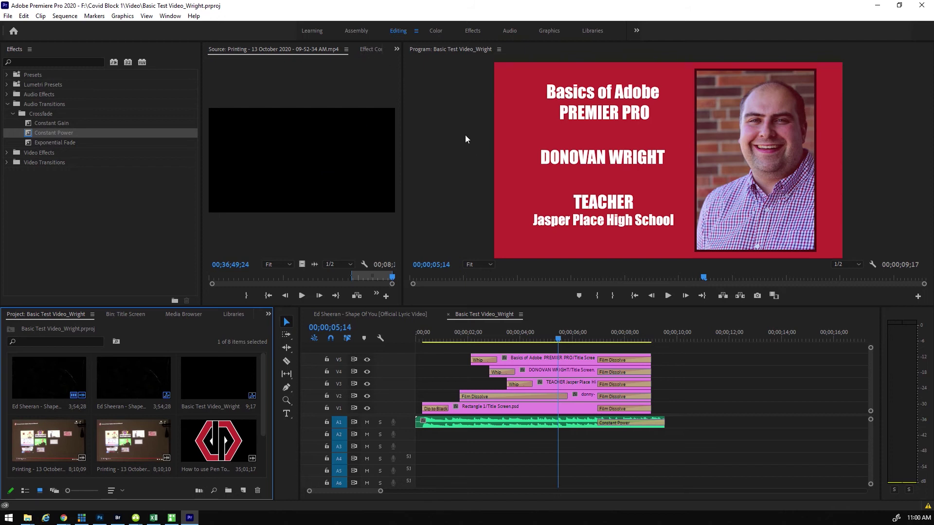
- Show the effect controls of the Basics of Adobe clip on V5 and widen the Effect Controls panel
left_click(367, 49)
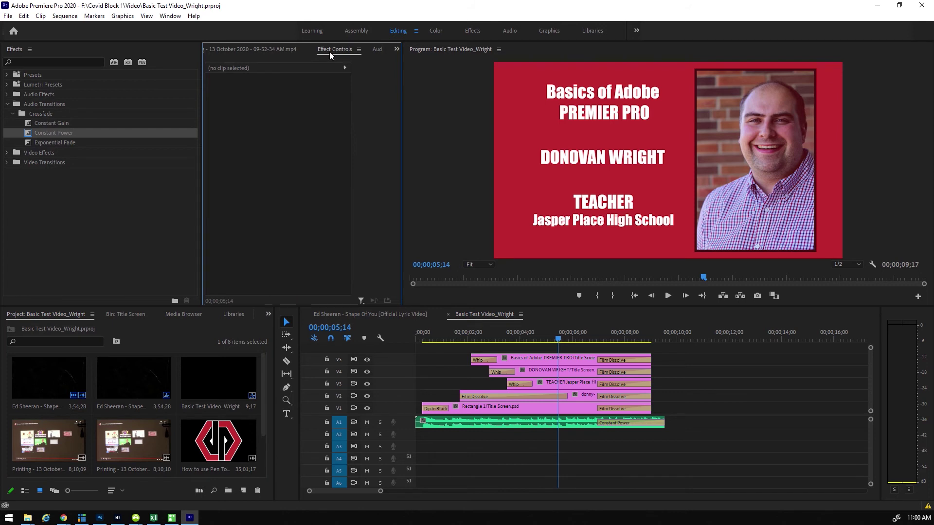
left_click(551, 361)
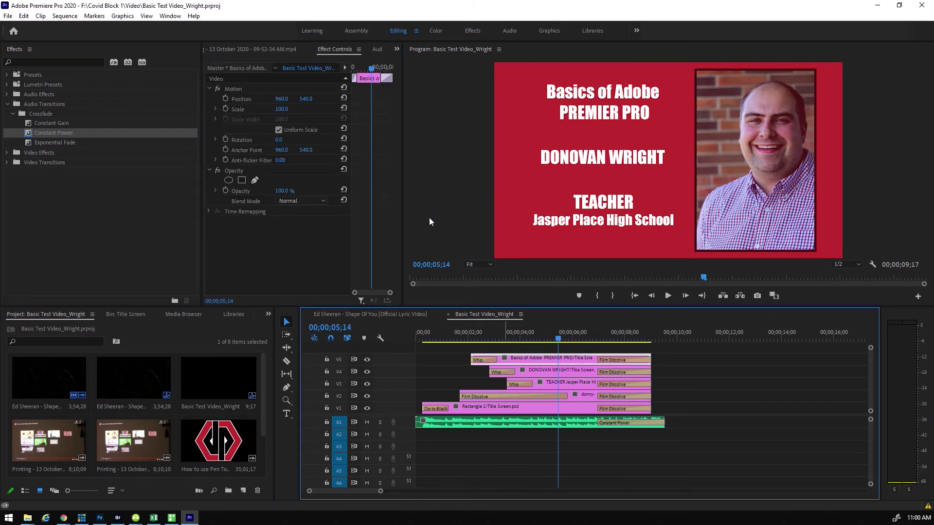
left_click_drag(402, 176, 497, 176)
left_click_drag(201, 156, 144, 156)
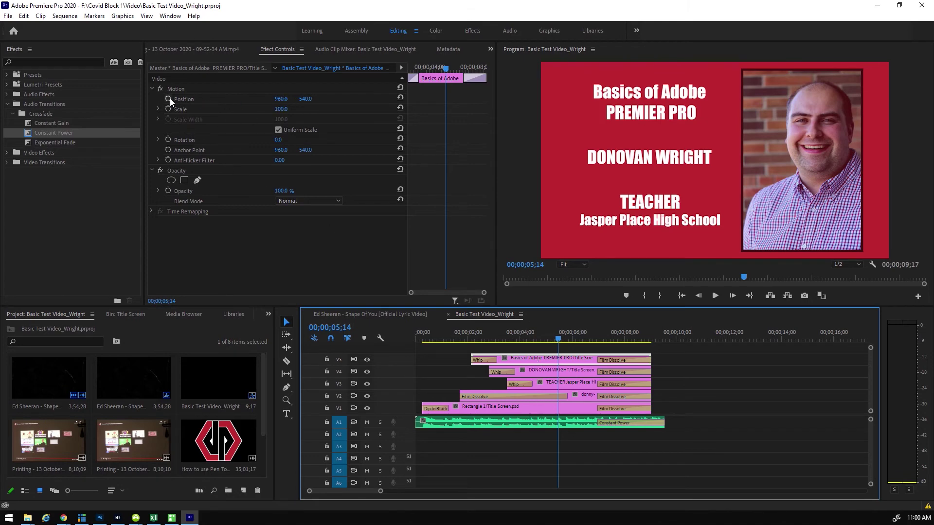
- Try a horizontal position of 843, a scale of 47 and a rotation of -17° on the Basics of Adobe clip, and reset all three
left_click(286, 99)
left_click_drag(286, 99, 256, 109)
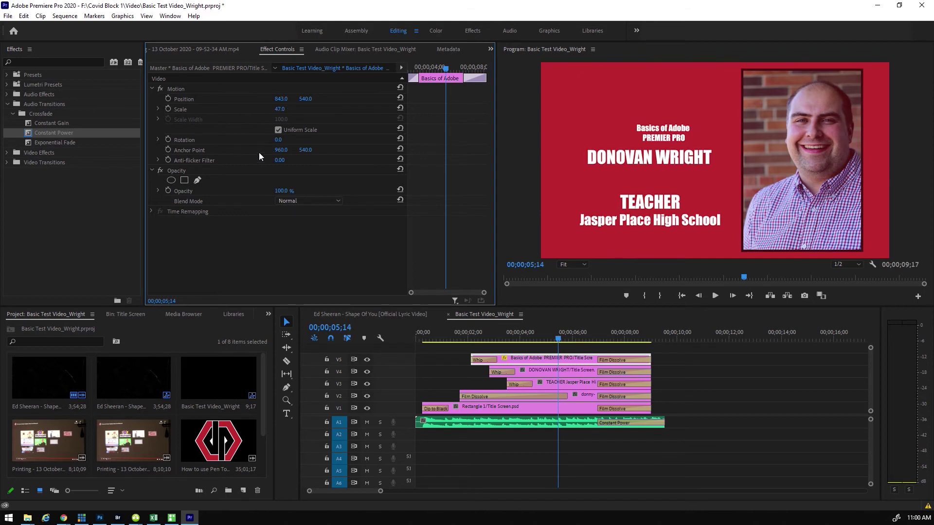
mouse_move(277, 139)
left_mouse_down()
mouse_move(302, 139)
mouse_move(282, 150)
left_mouse_up()
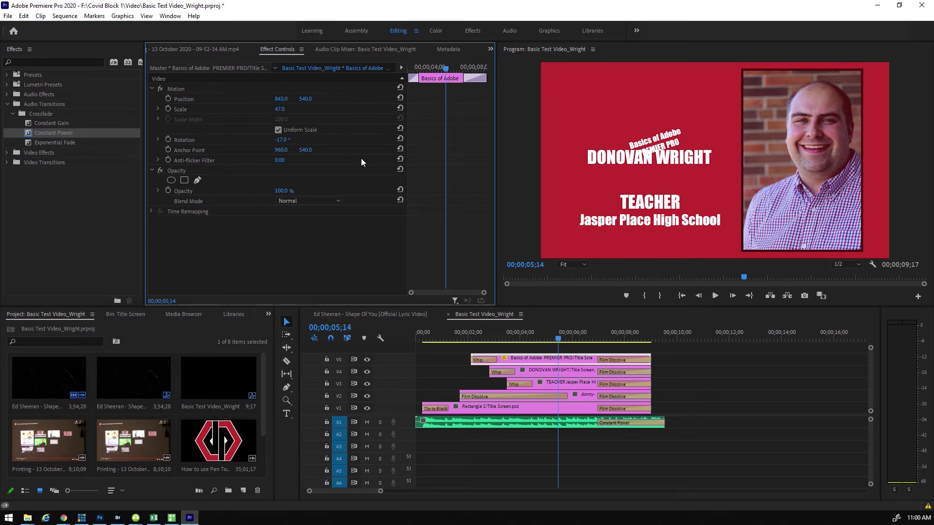
left_click(399, 139)
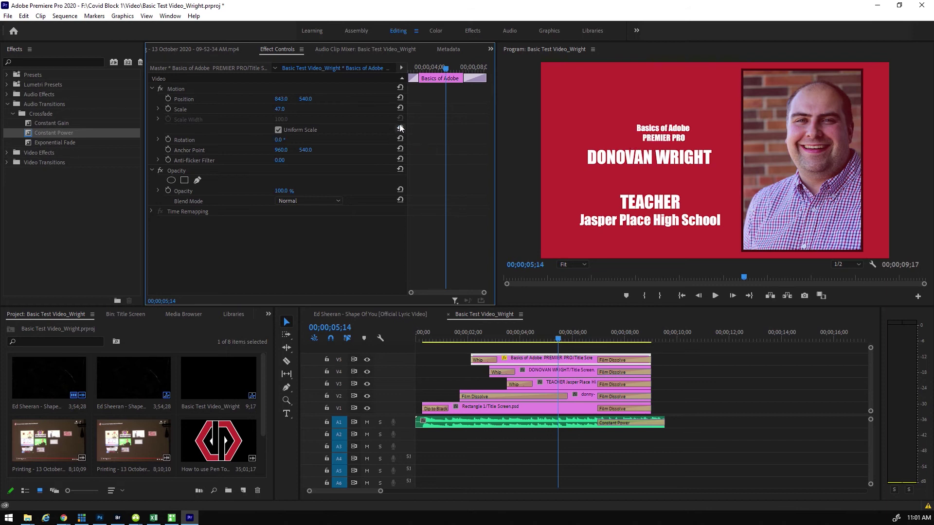
left_click(401, 107)
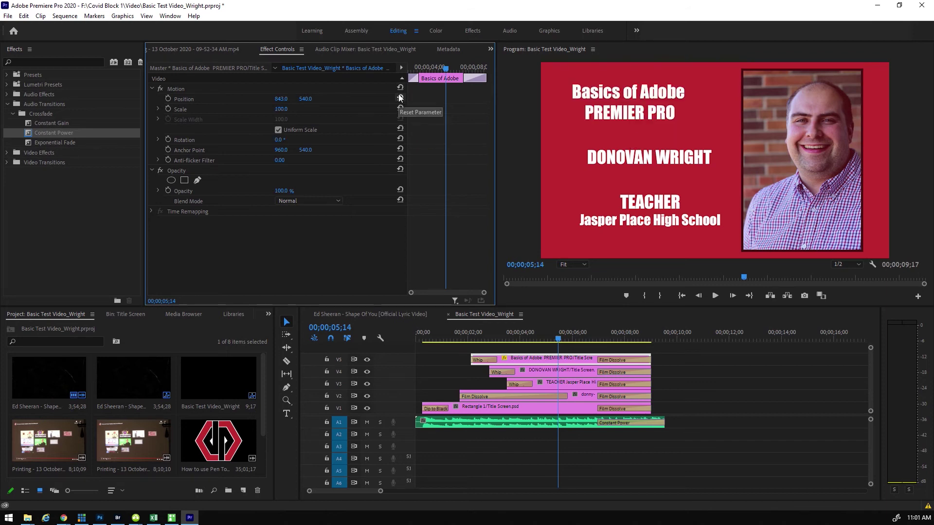
left_click(400, 97)
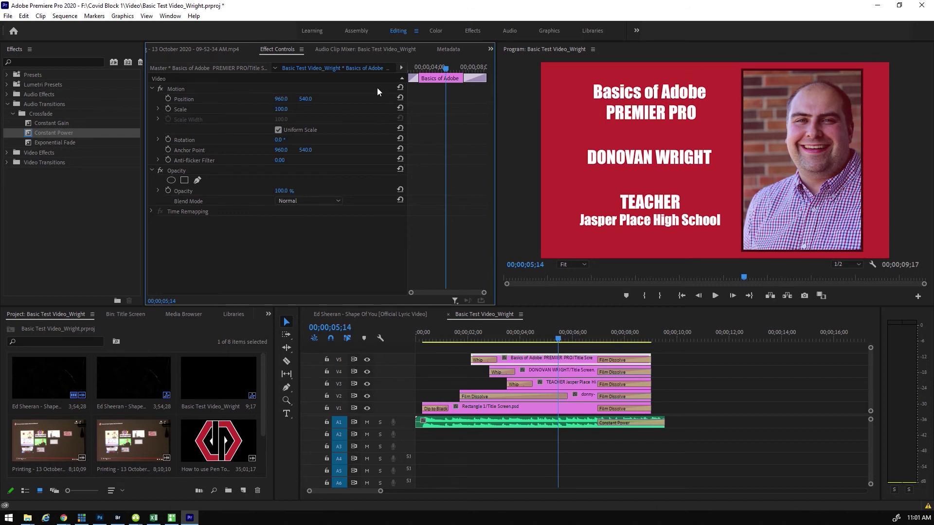
- Turn on keyframing for Position, Scale and Rotation of the Basics of Adobe clip at 00;00;02;04
left_click_drag(448, 73, 409, 72)
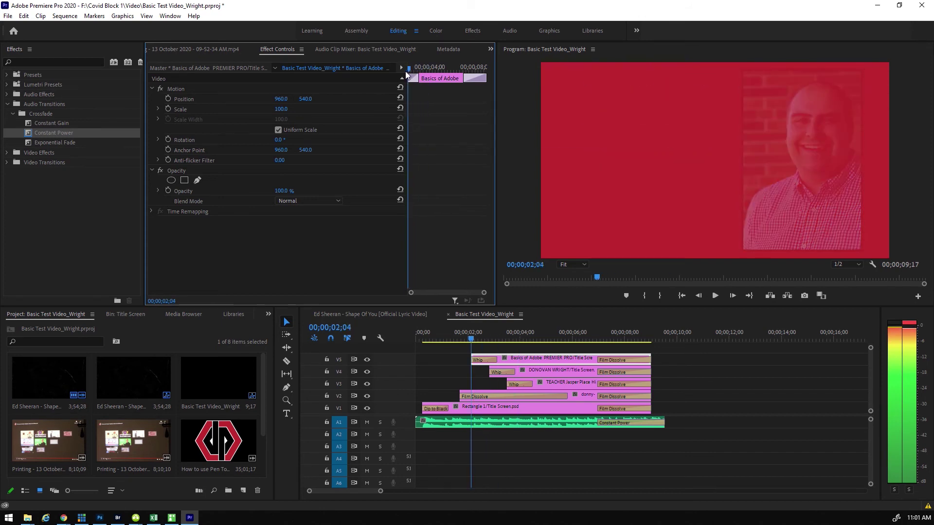
left_click(167, 100)
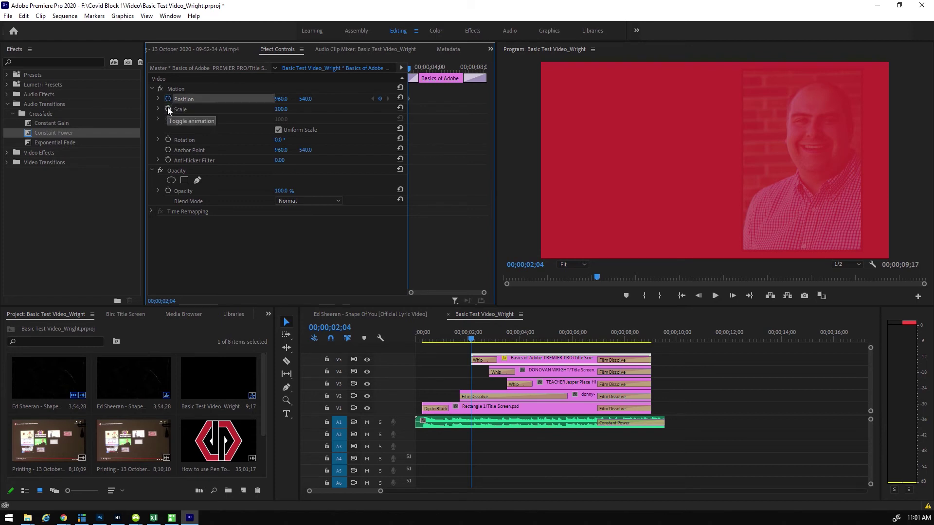
left_click(168, 109)
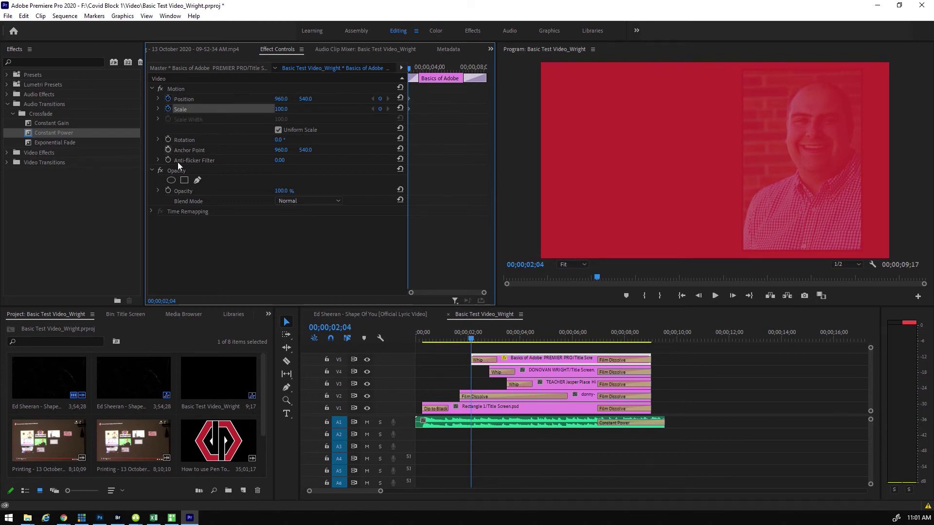
left_click(167, 140)
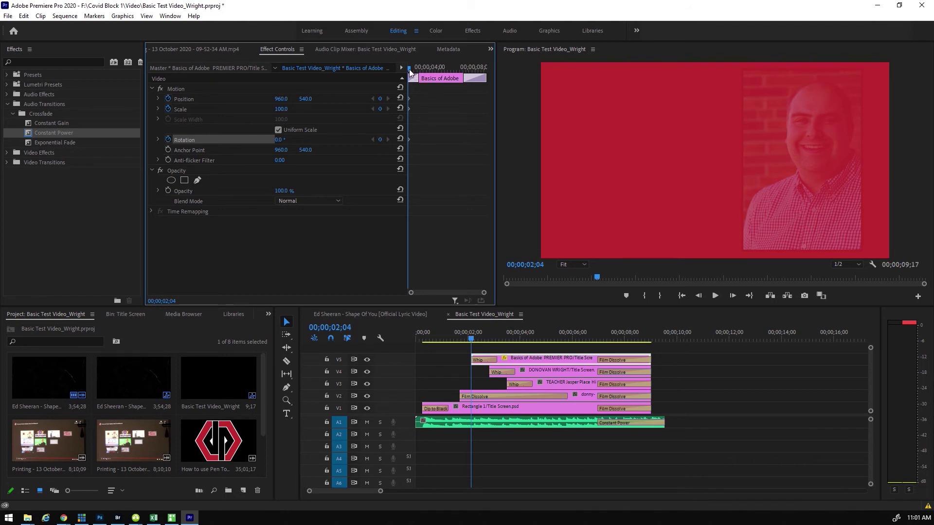
- Add rotation keyframes to the Basics of Adobe clip of 59° at 00;00;03;02 and 157° at 00;00;04;16
left_click_drag(409, 69, 420, 76)
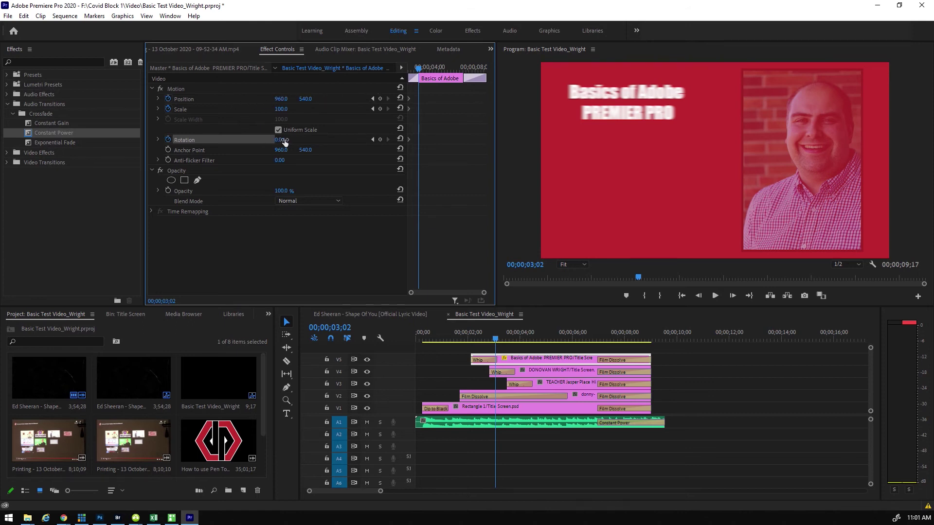
left_click_drag(278, 140, 307, 140)
left_click_drag(419, 69, 435, 69)
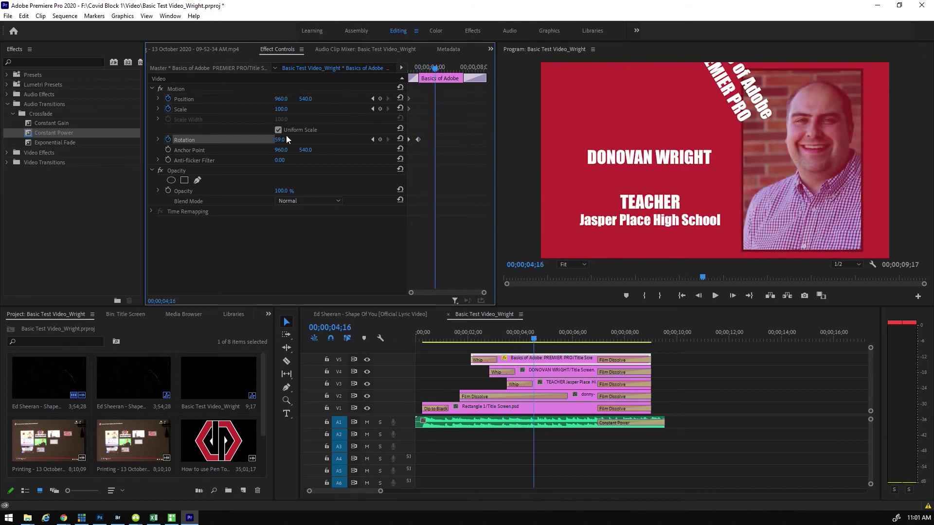
left_click(258, 140)
left_click_drag(280, 141, 329, 141)
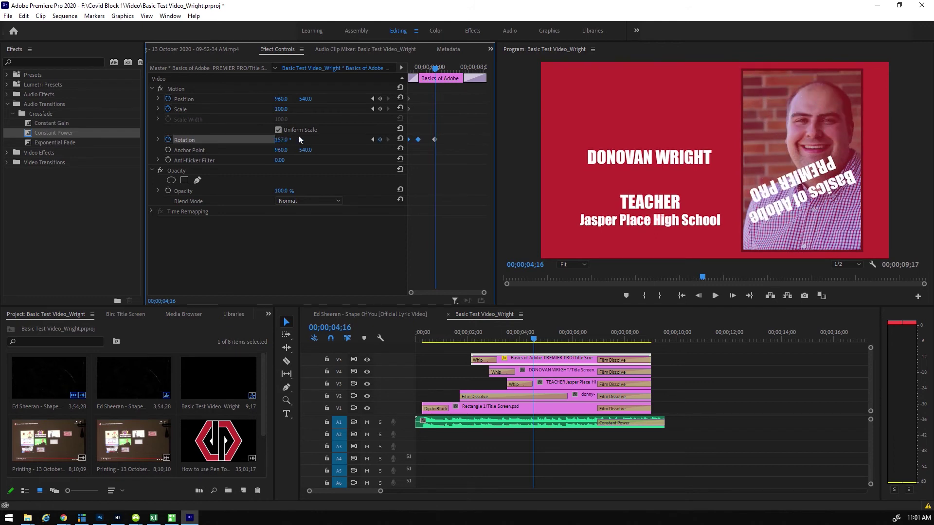
- Add a 290° rotation keyframe shortly before the Film Dissolve and a 0° rotation keyframe at 00;00;06;20
left_click_drag(437, 69, 451, 70)
left_click_drag(279, 141, 345, 141)
left_click_drag(451, 69, 460, 69)
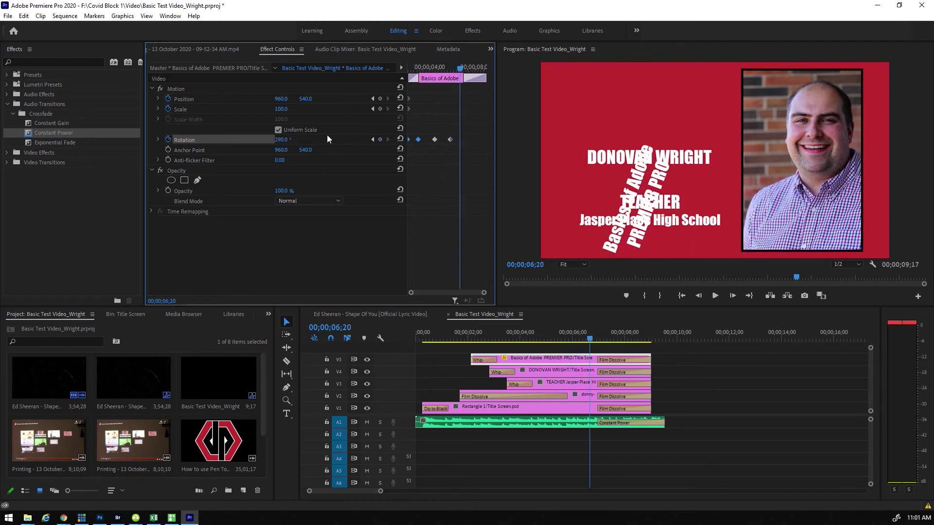
left_click_drag(281, 140, 314, 141)
left_click(284, 140)
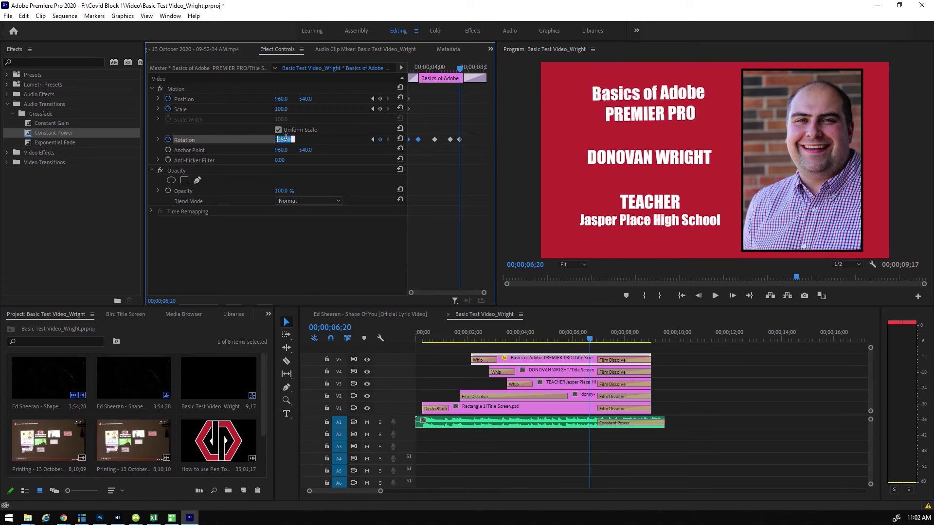
key("Return")
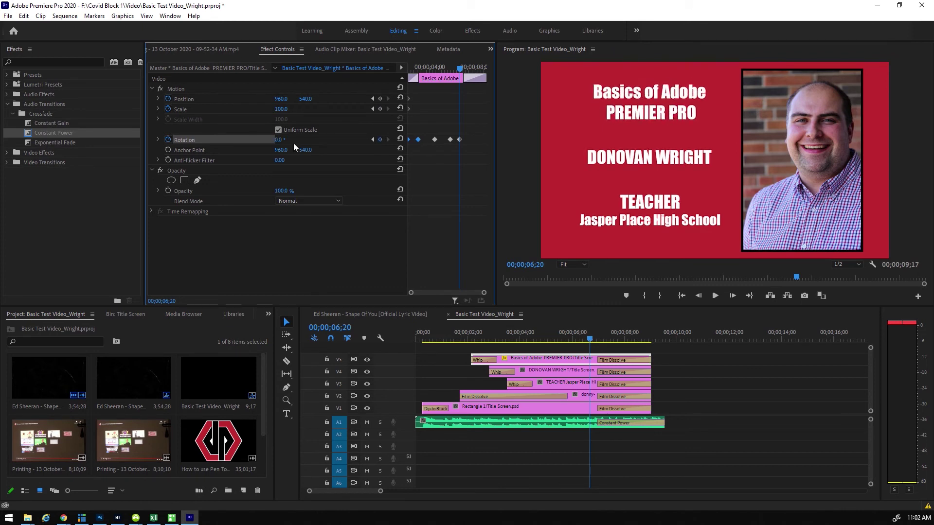
- Play the sequence from 00;00;02;04 to preview the title's rotation animation
left_click_drag(460, 68, 391, 77)
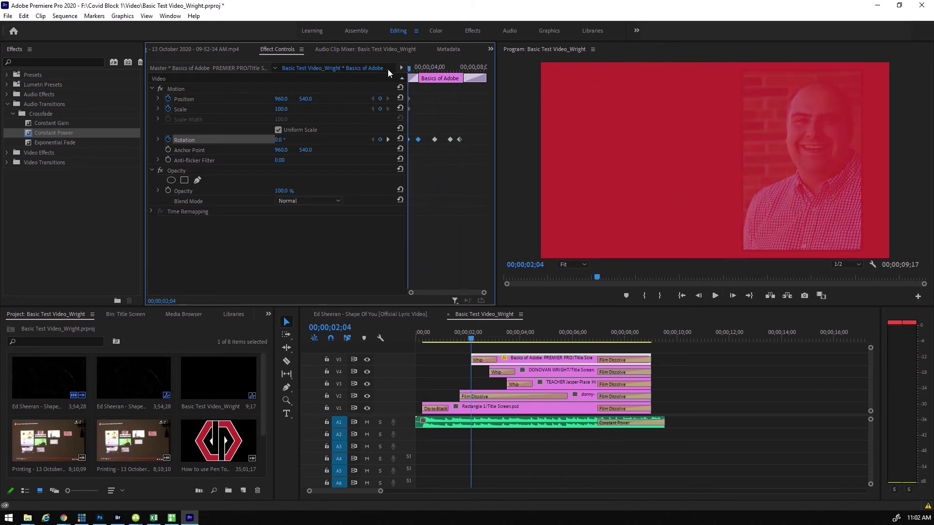
key("space")
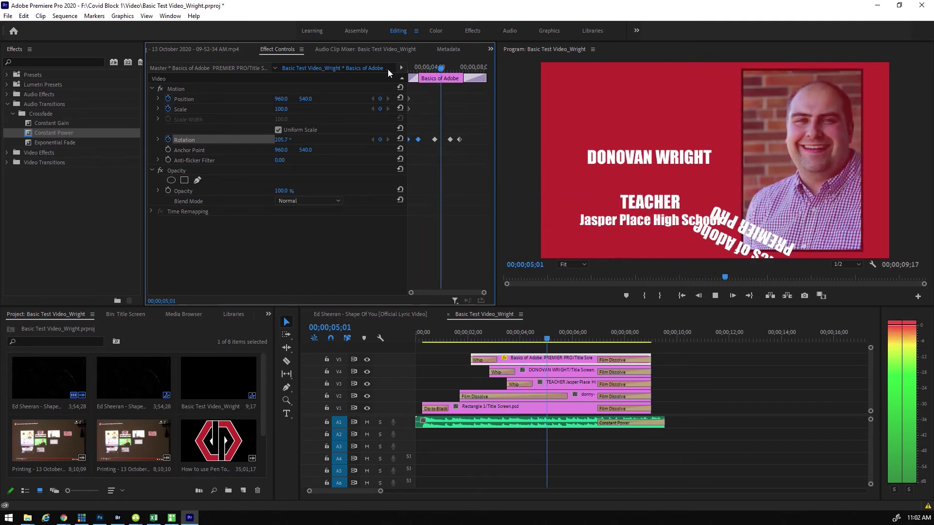
key("space")
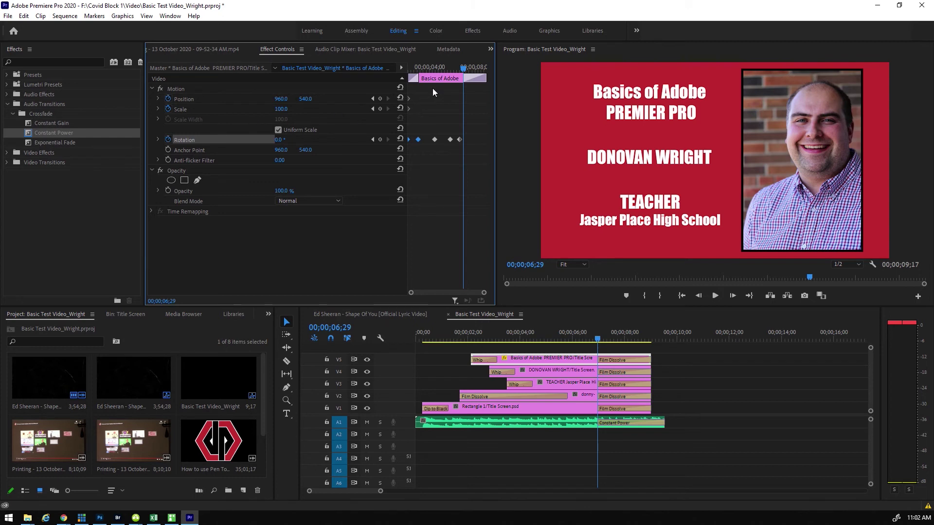
- Add a Scale keyframe of 145 at 00;00;04;13, and expand the Rotation graph to review the animation up to 00;00;07;03
left_click_drag(465, 69, 435, 149)
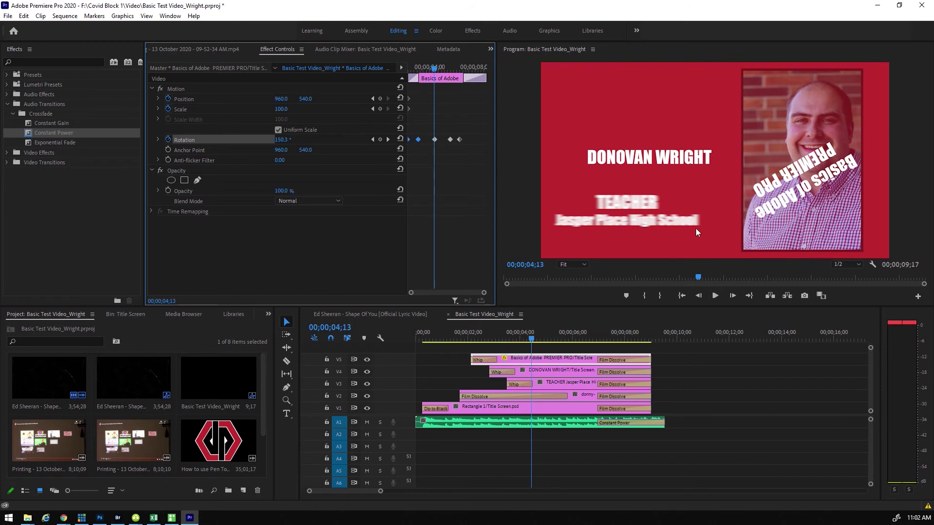
mouse_move(281, 109)
left_mouse_down()
mouse_move(312, 109)
mouse_move(245, 109)
mouse_move(289, 107)
left_mouse_up()
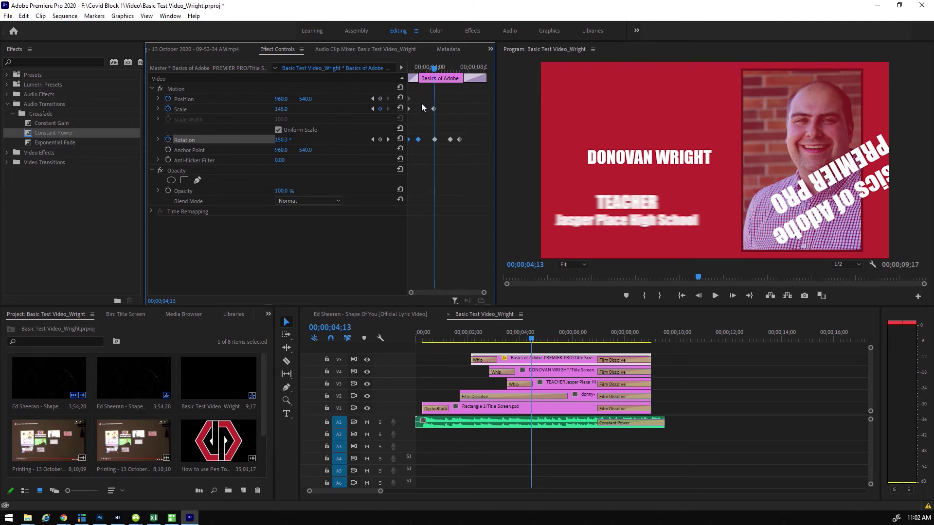
left_click(158, 140)
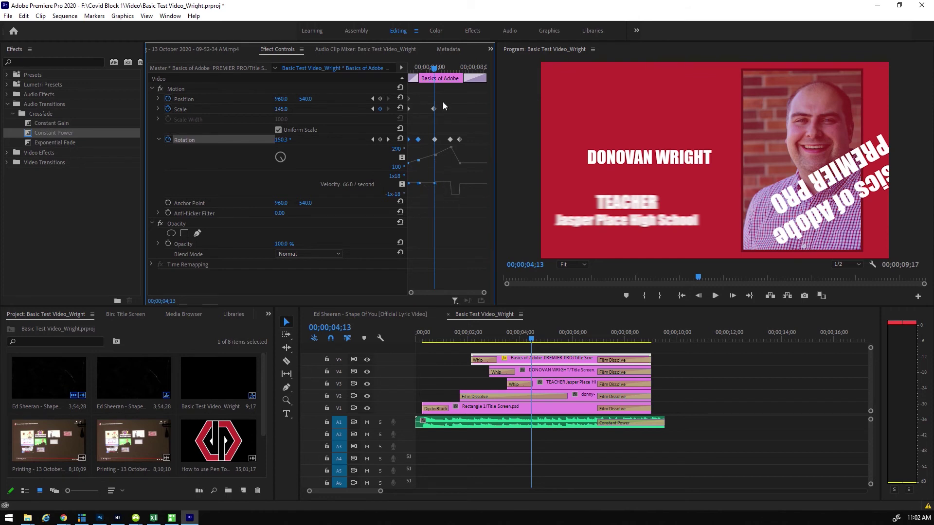
left_click_drag(434, 71, 465, 69)
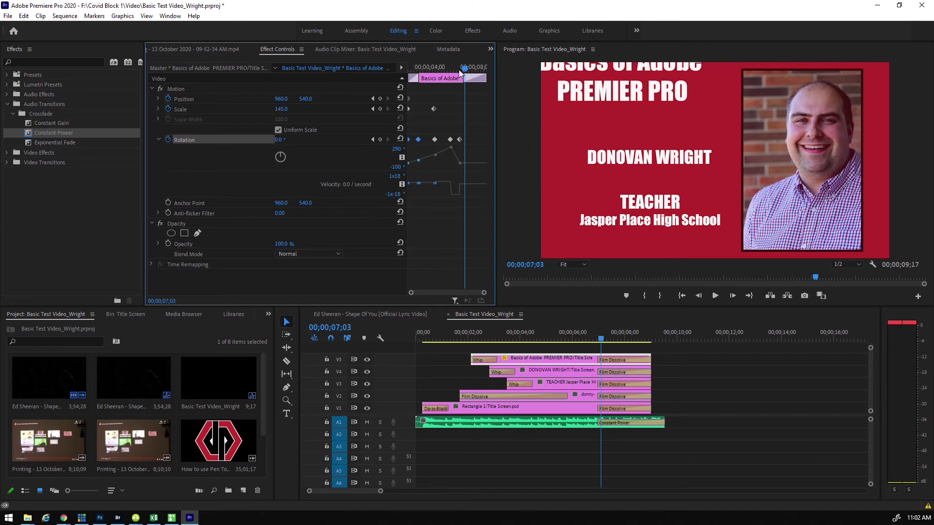
left_click_drag(464, 68, 454, 73)
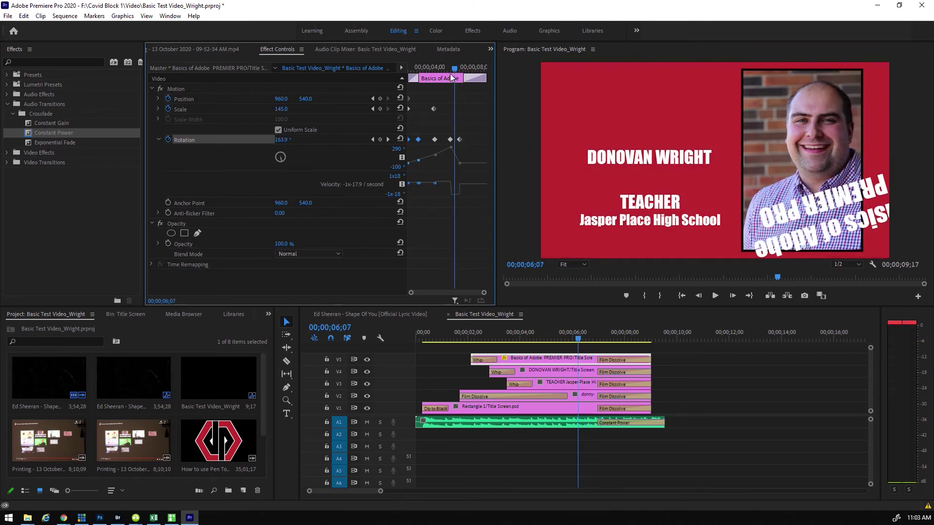
- Add a Scale keyframe of 100 to the Basics of Adobe clip at 00;00;06;07 and play back the combined scale and rotation animation
left_click(381, 109)
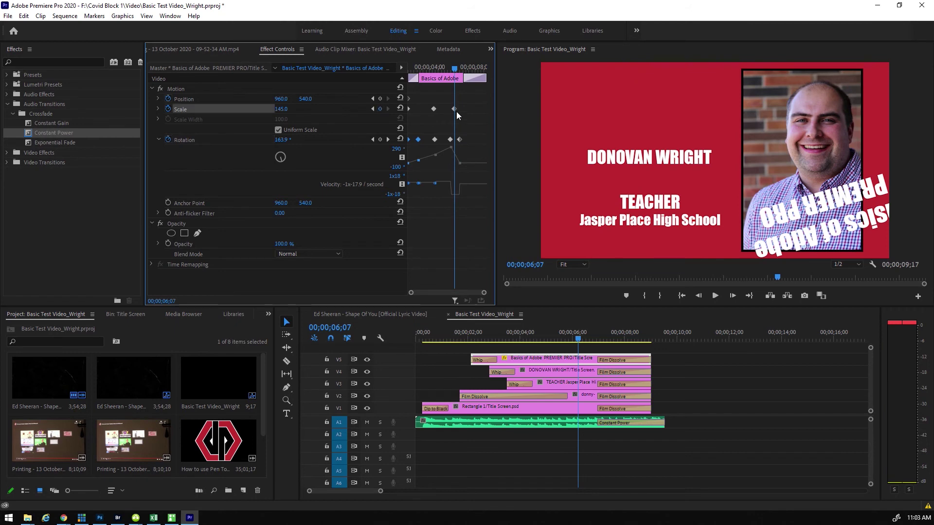
left_click(399, 108)
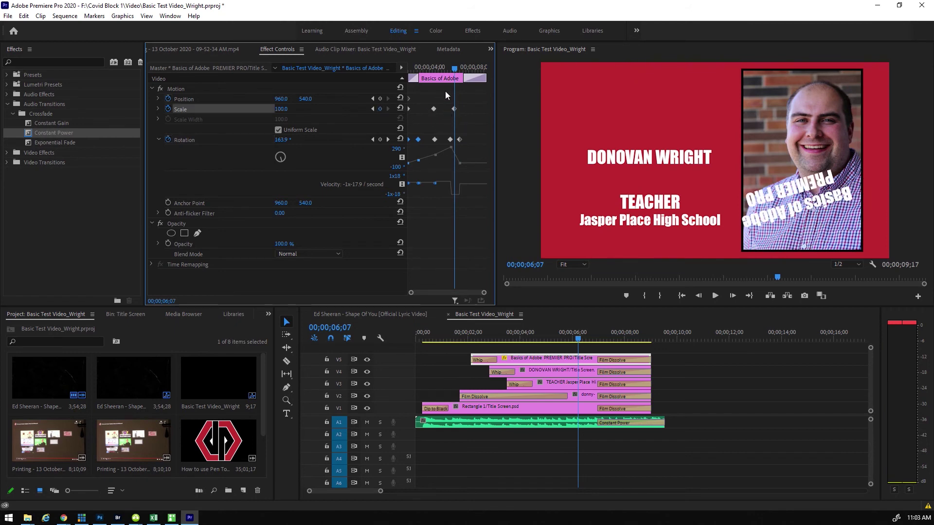
mouse_move(454, 68)
left_mouse_down()
mouse_move(418, 70)
mouse_move(459, 76)
left_mouse_up()
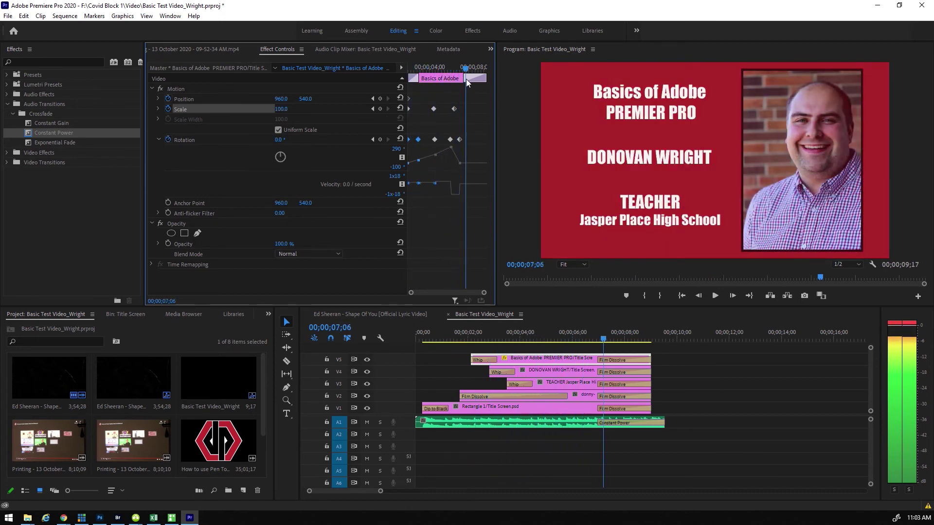
left_click_drag(466, 79, 400, 64)
key("space")
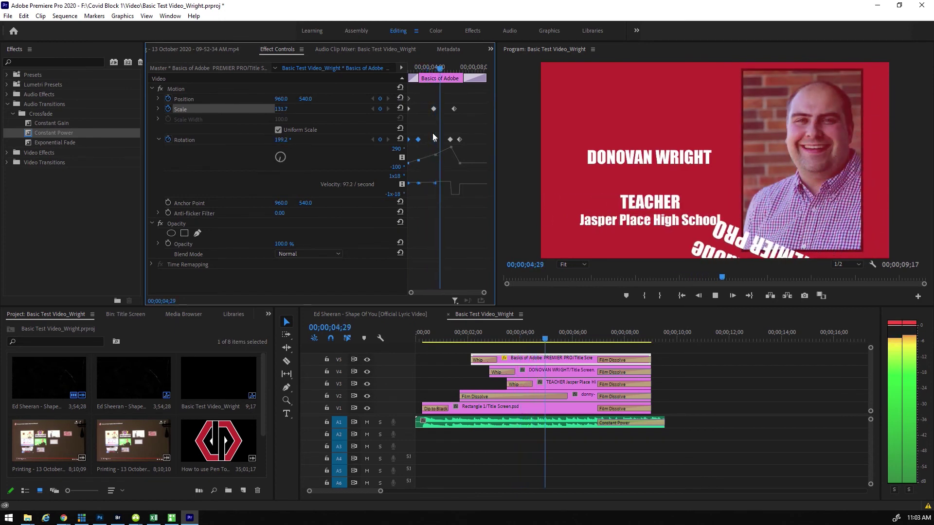
key("space")
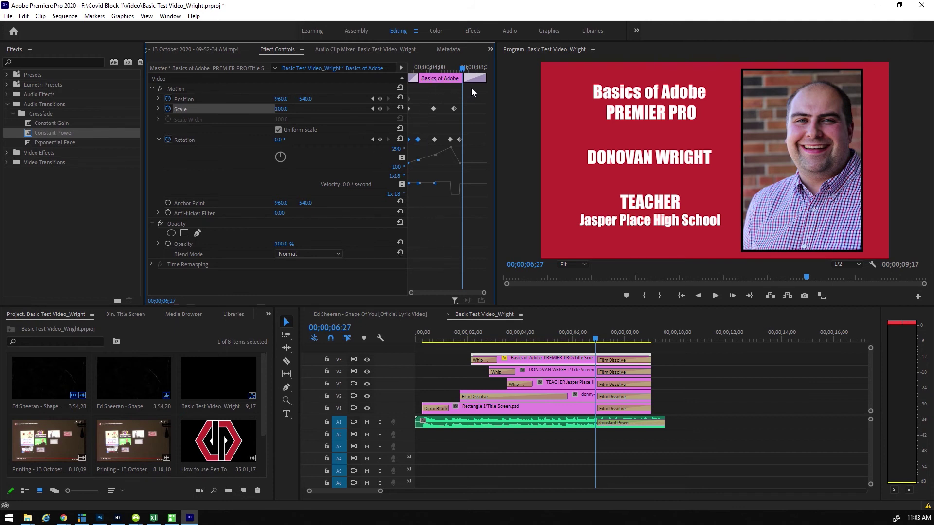
- Delete the Basics of Adobe clip's existing Motion keyframes and reset Position, Scale and Rotation to their defaults
left_click_drag(472, 88, 403, 220)
key("Delete")
left_click(400, 98)
left_click(400, 108)
left_click(400, 139)
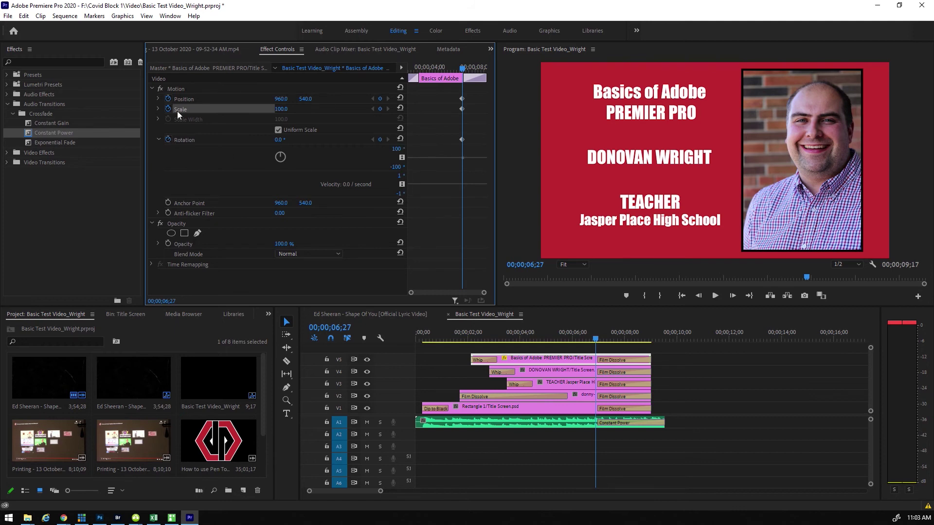
- Turn off keyframe animation for the clip's Position, Scale and Rotation, removing their remaining keyframes
left_click(168, 100)
left_click(497, 273)
left_click(168, 140)
left_click(501, 273)
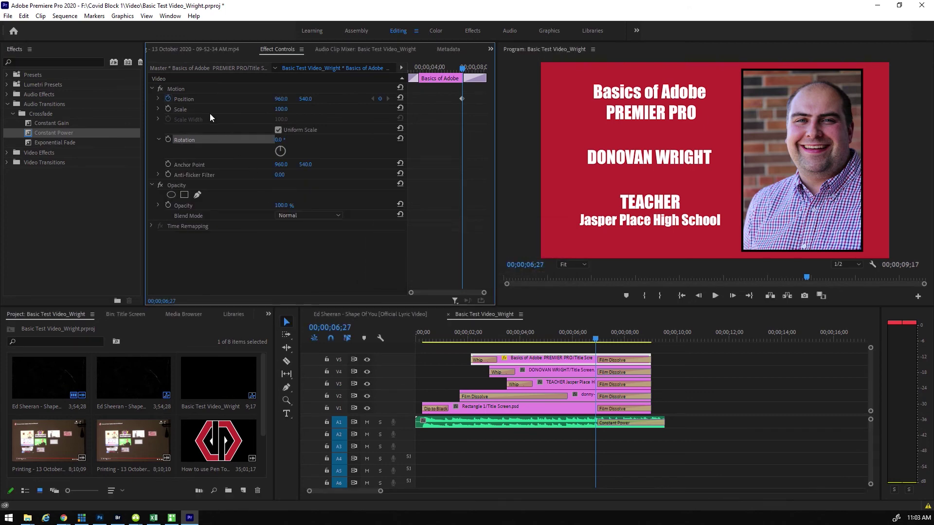
left_click(168, 99)
left_click(494, 272)
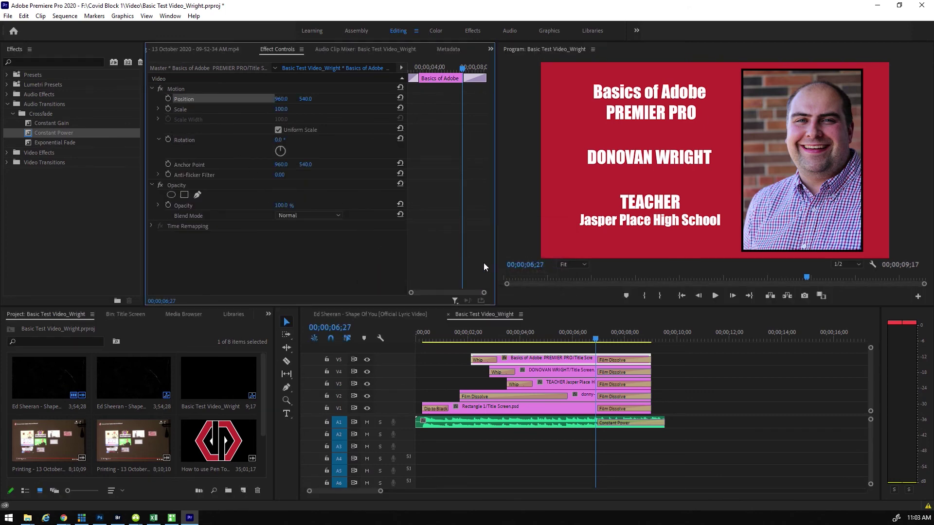
- Play the sequence from just after the two-second mark to its end to preview the title without keyframes
left_click(479, 342)
key("space")
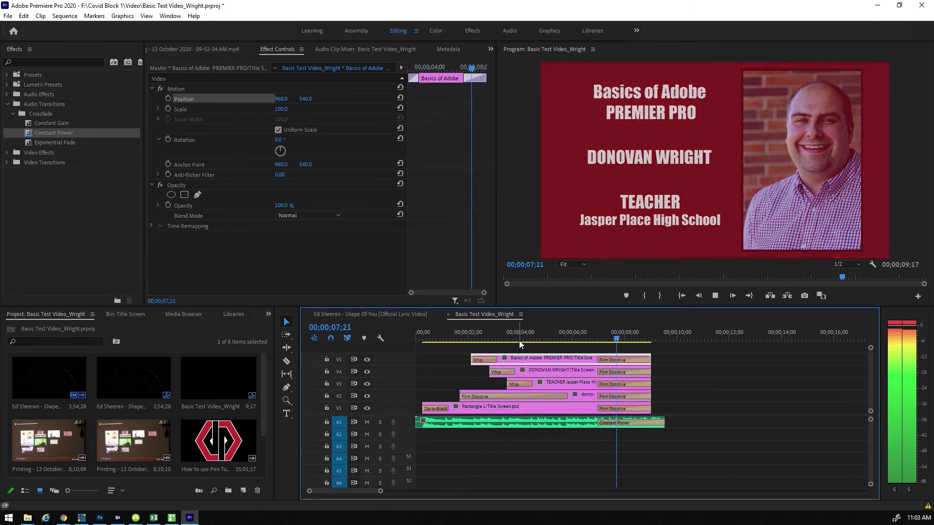
key("space")
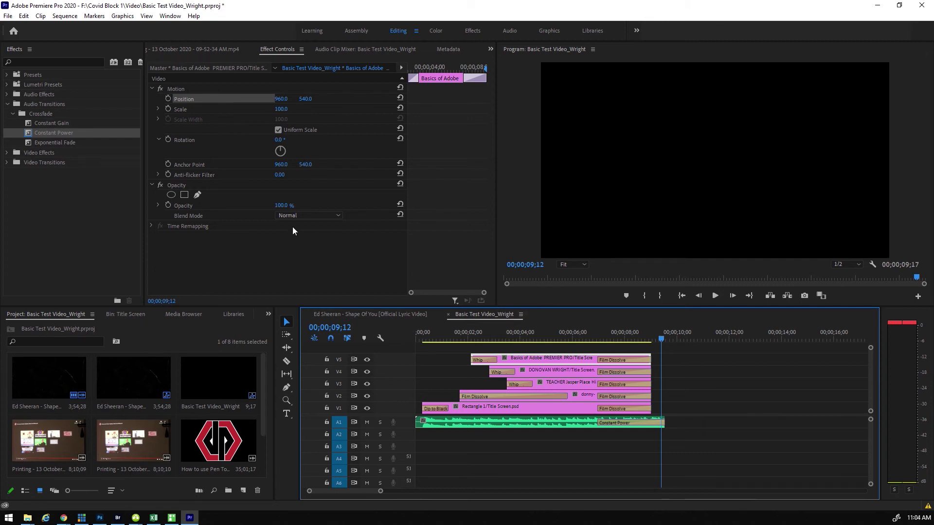
left_click(8, 19)
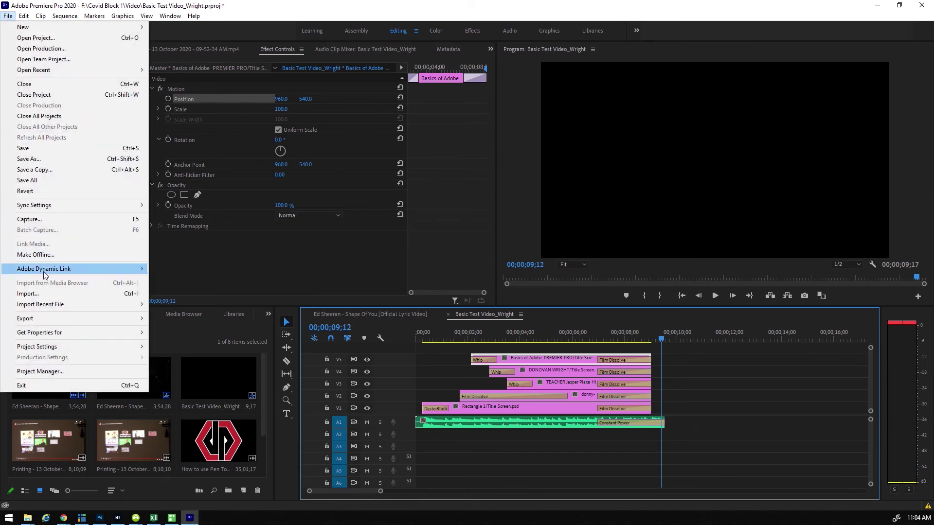
mouse_move(120, 319)
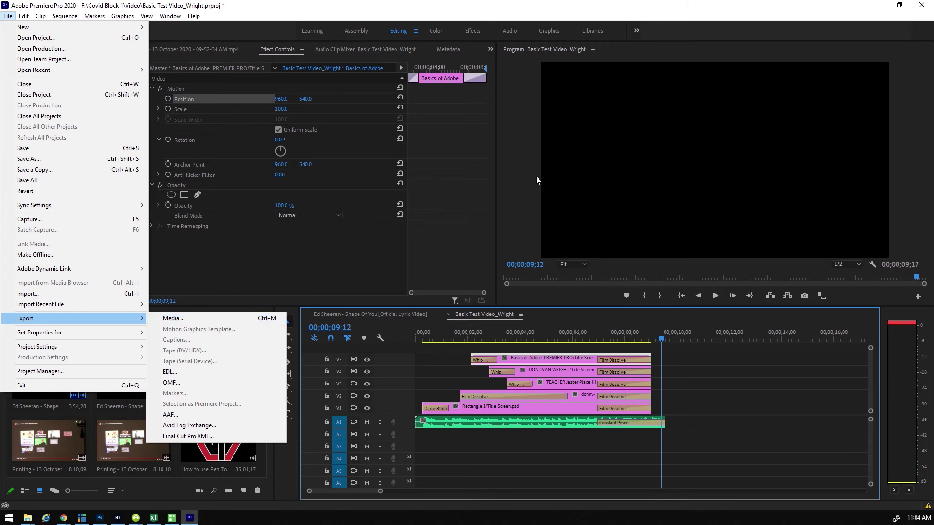
left_click(525, 167)
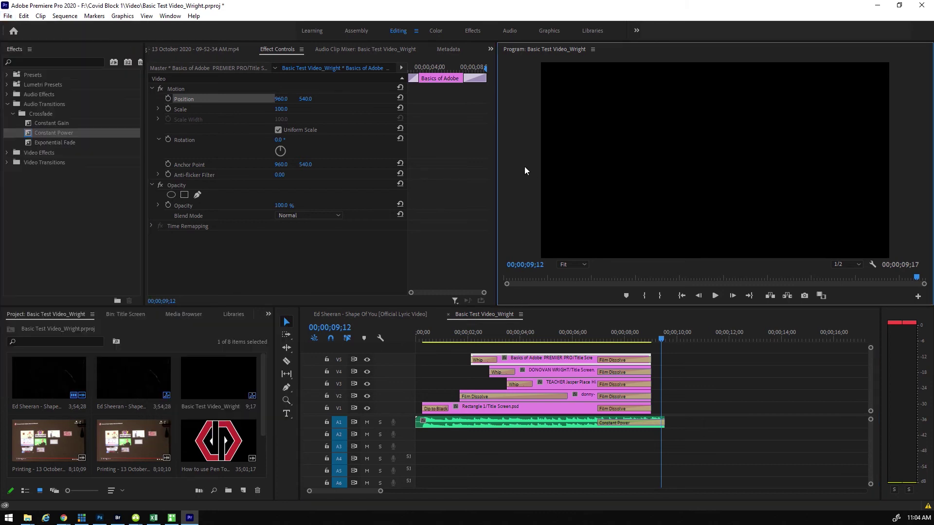
left_click(185, 267)
left_click(7, 16)
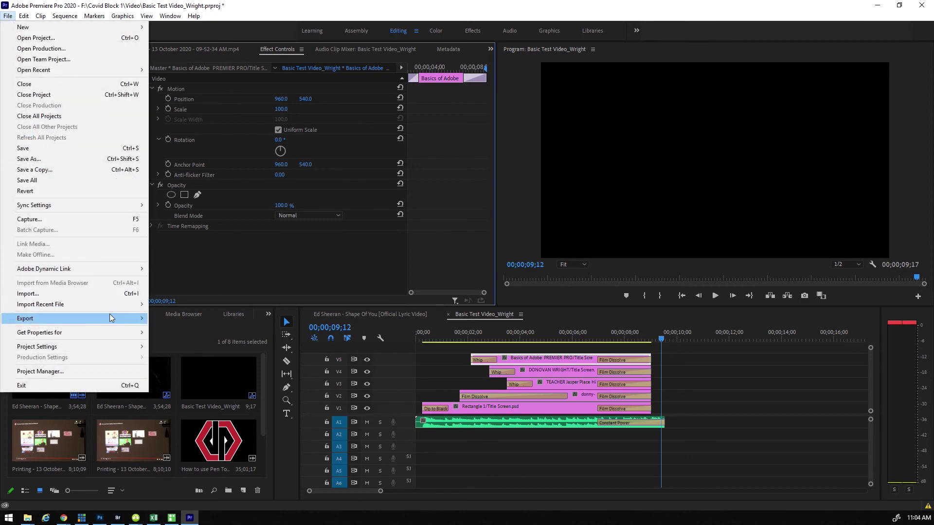
mouse_move(110, 317)
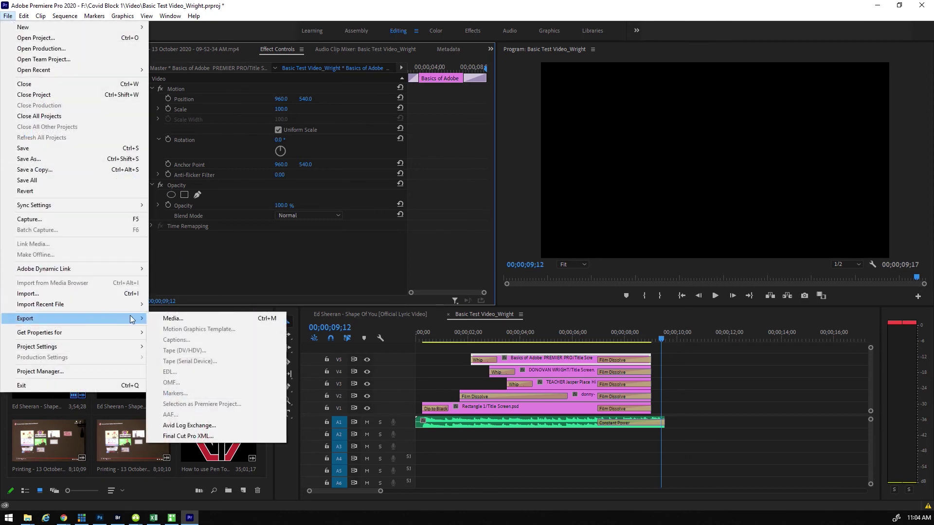
left_click(183, 318)
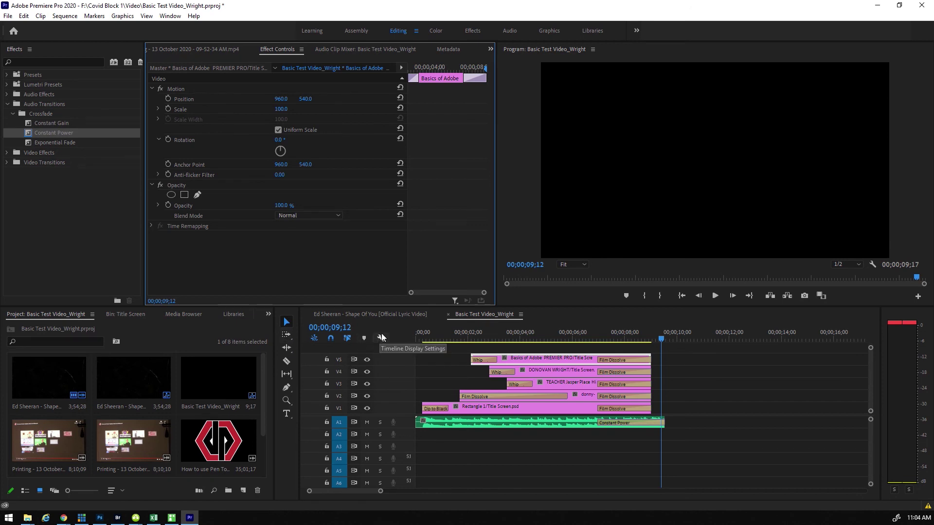
left_click(402, 334)
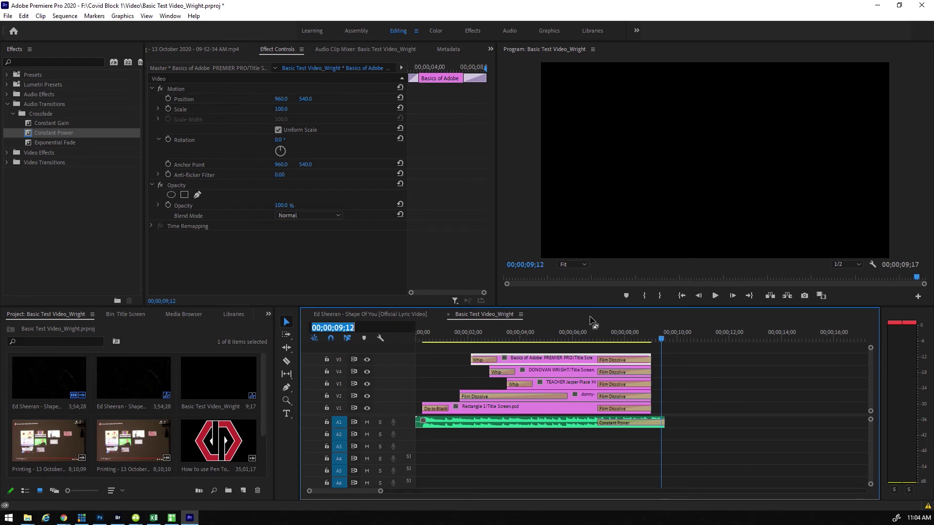
left_click(9, 17)
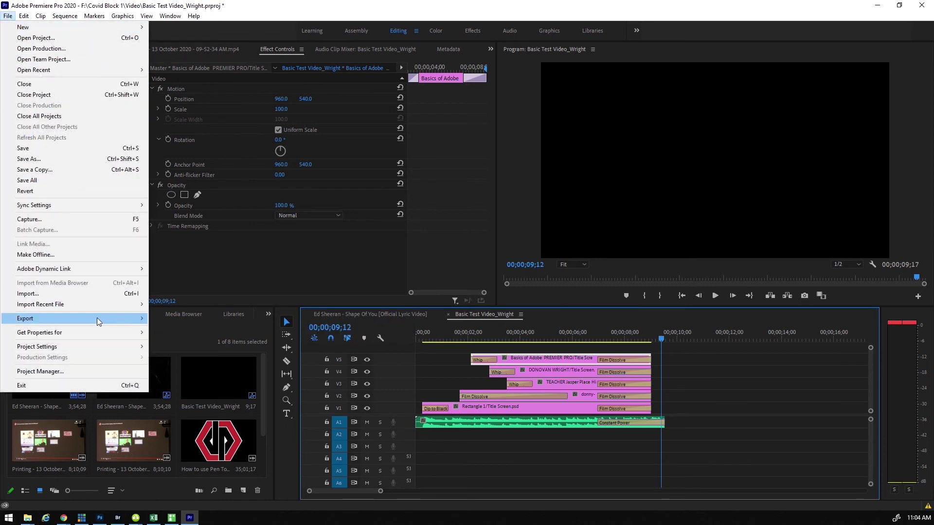
mouse_move(101, 319)
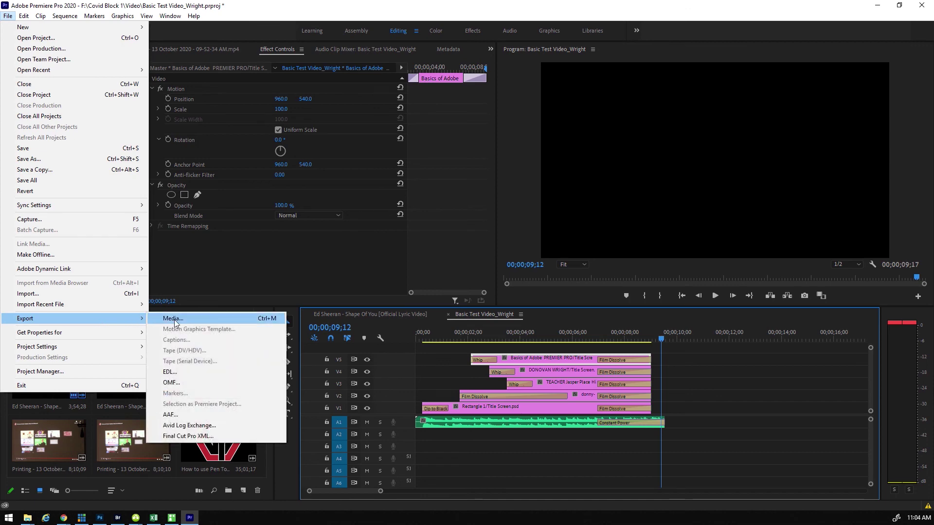
left_click(173, 320)
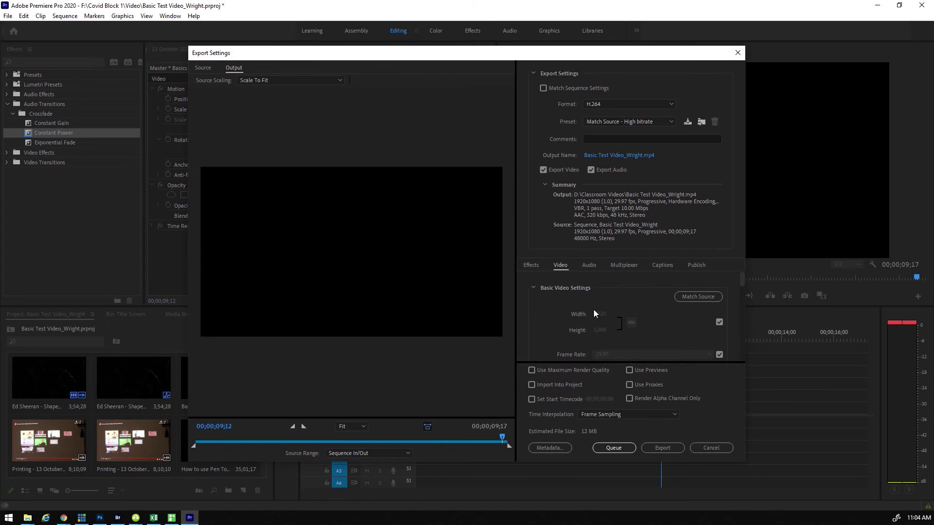
left_click(712, 449)
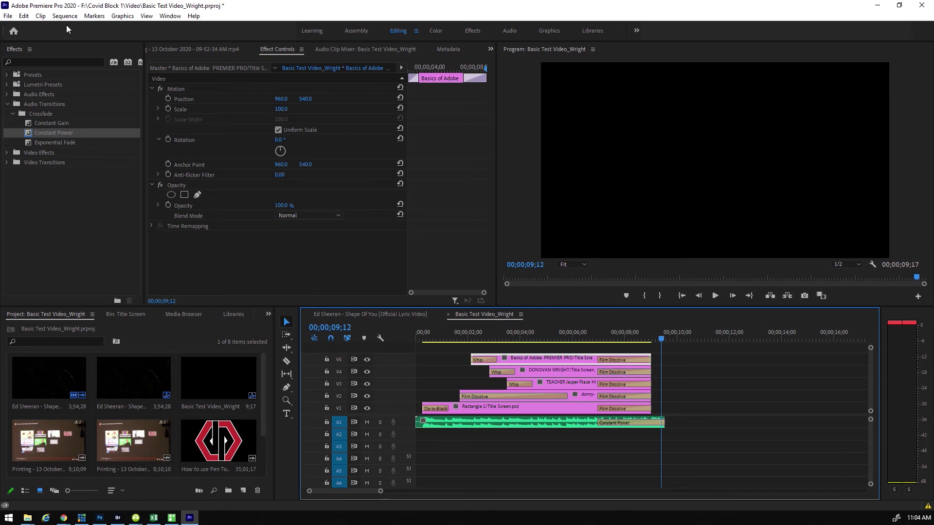
- Open the media export settings for the sequence and choose H.264 as the format
left_click(9, 17)
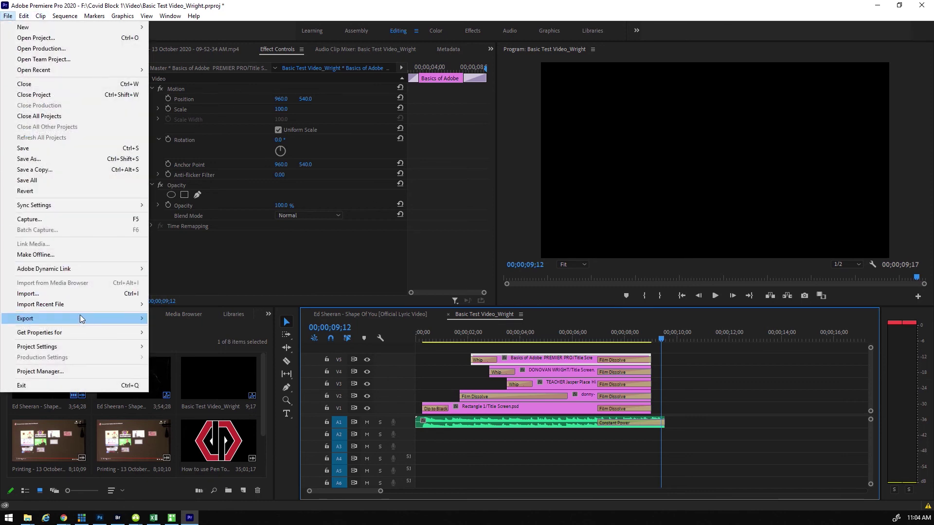
mouse_move(116, 321)
left_click(177, 319)
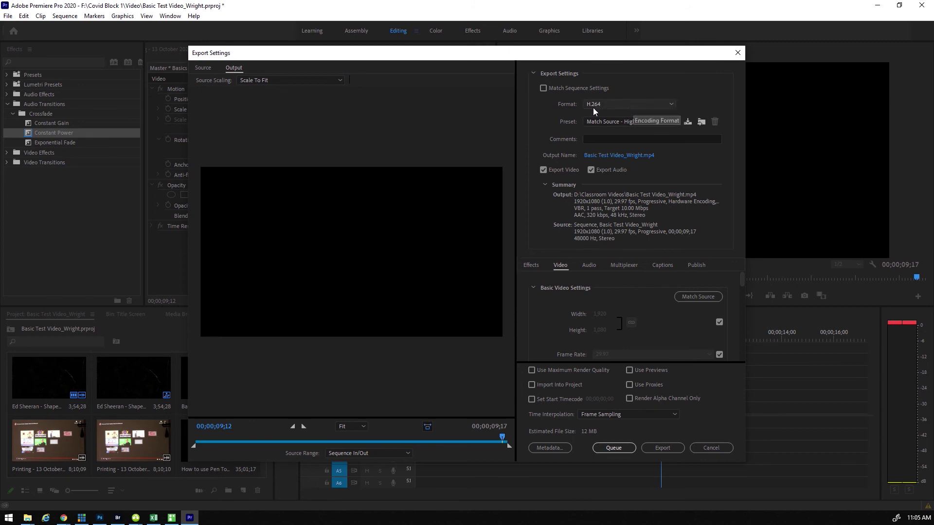
left_click(633, 103)
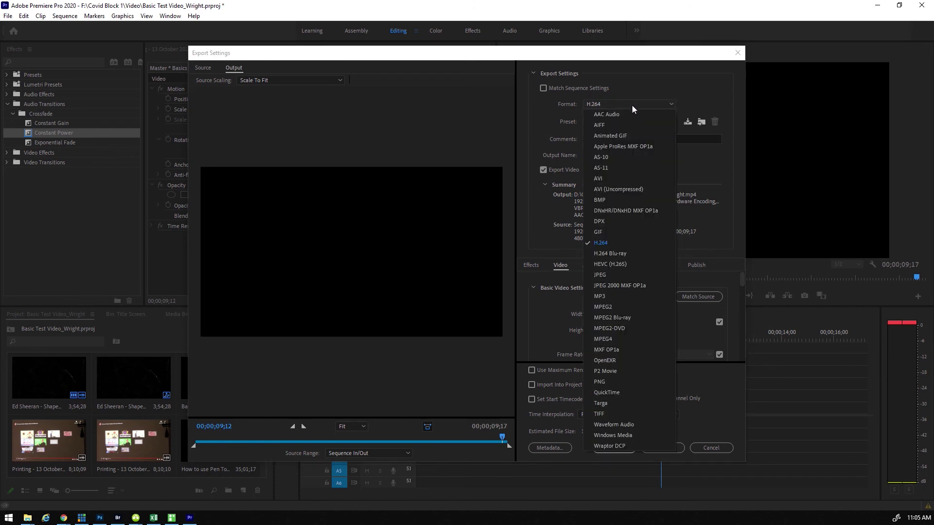
left_click(606, 243)
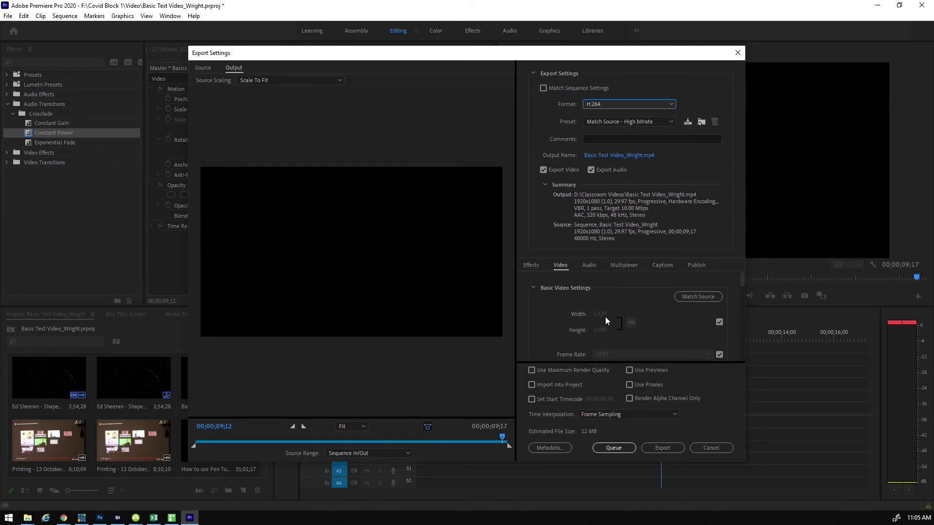
- Examine the export's basic video, encoding and bitrate settings and the list of available formats
scroll(605, 335, "down", 1)
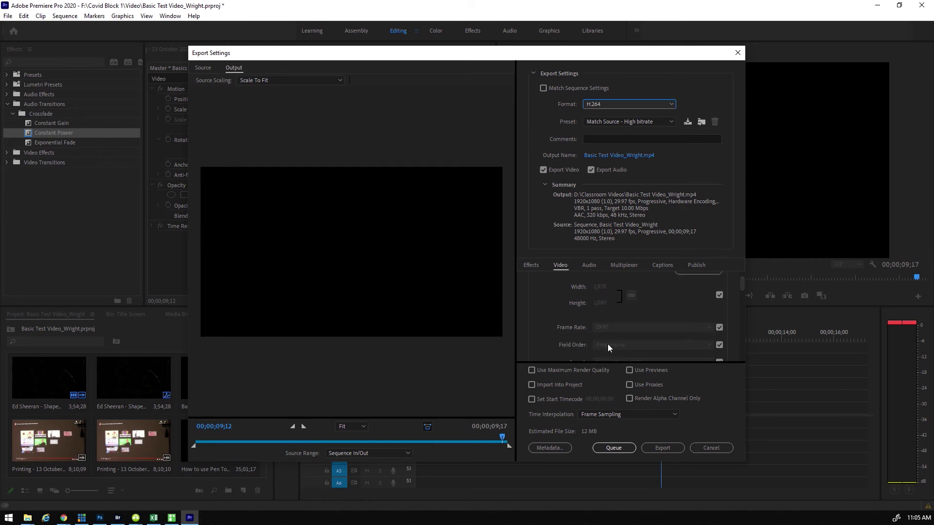
scroll(637, 323, "down", 2)
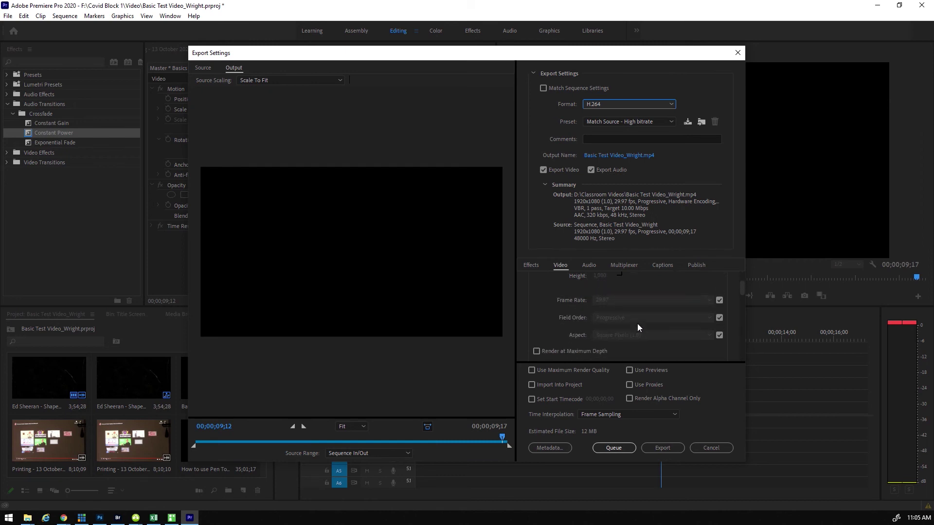
scroll(637, 325, "down", 1)
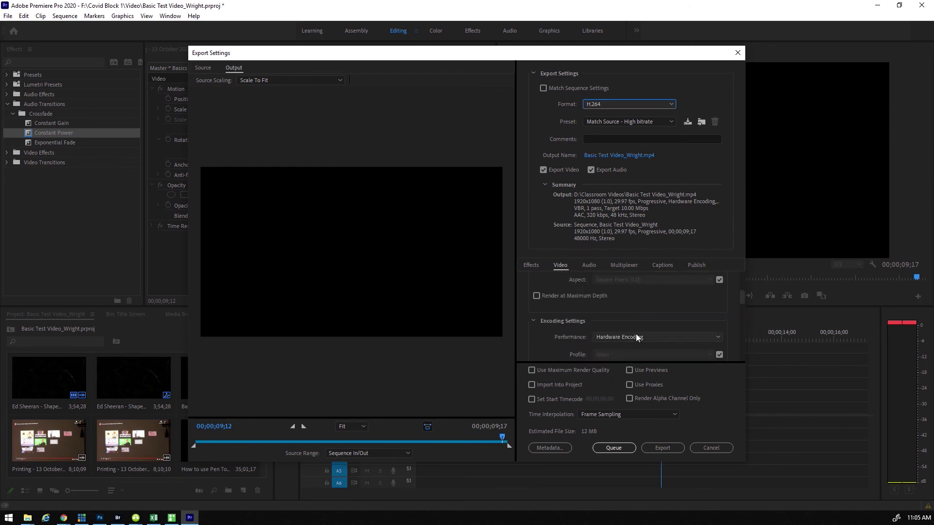
scroll(634, 331, "down", 5)
scroll(634, 331, "down", 3)
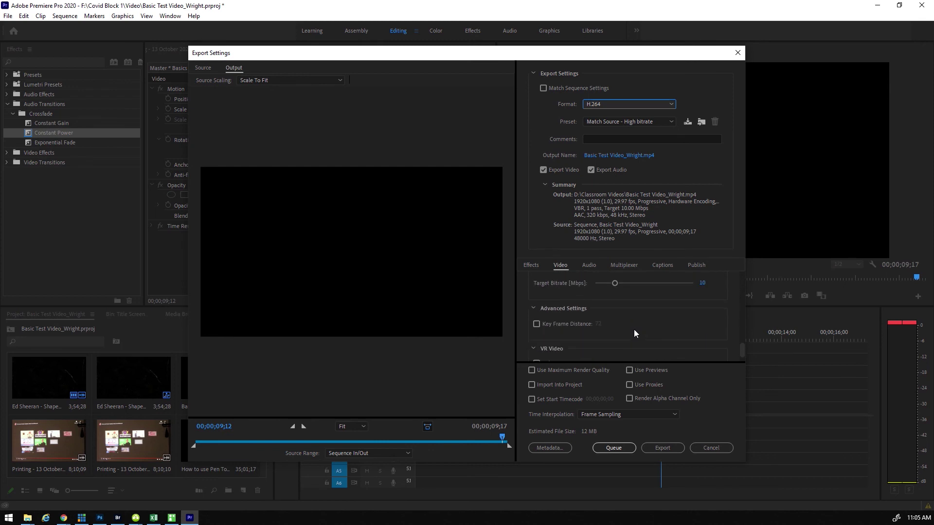
scroll(628, 322, "up", 10)
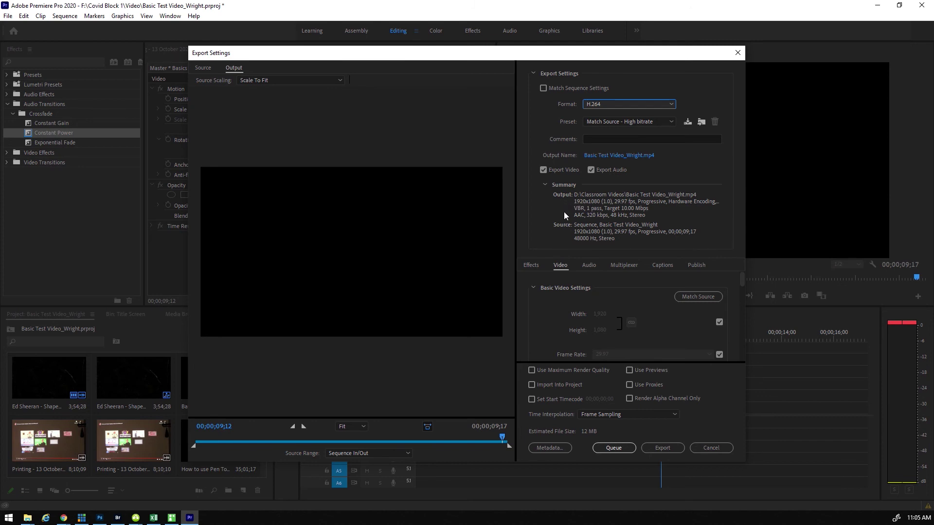
left_click(665, 104)
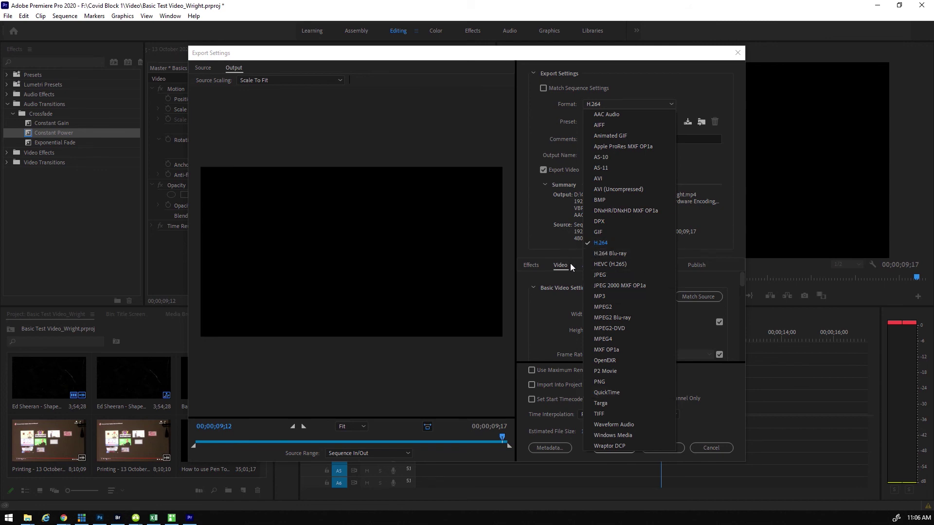
left_click(522, 200)
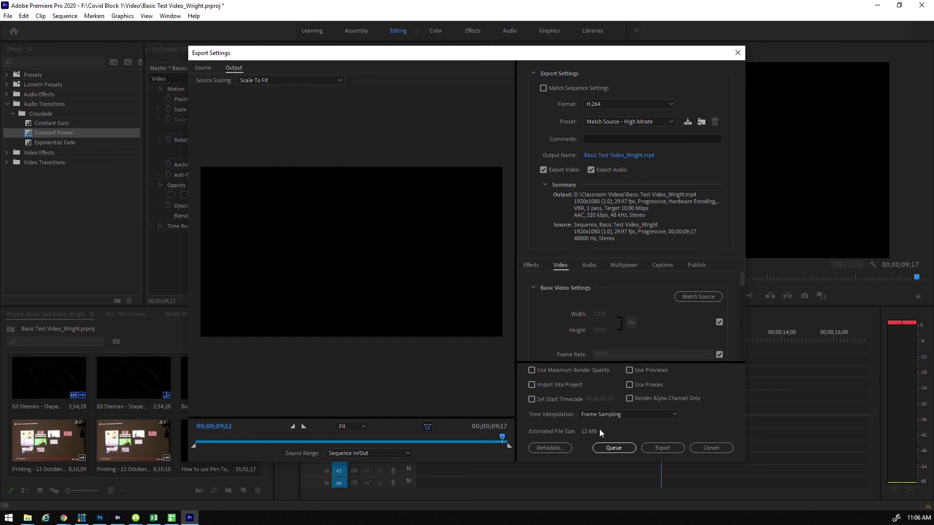
- Scrub the export preview back to the start and through to 00;00;09;17, and export the full sequence
left_click_drag(502, 437, 182, 442)
left_click_drag(276, 434, 505, 443)
mouse_move(507, 436)
left_mouse_down()
mouse_move(202, 436)
mouse_move(521, 444)
left_mouse_up()
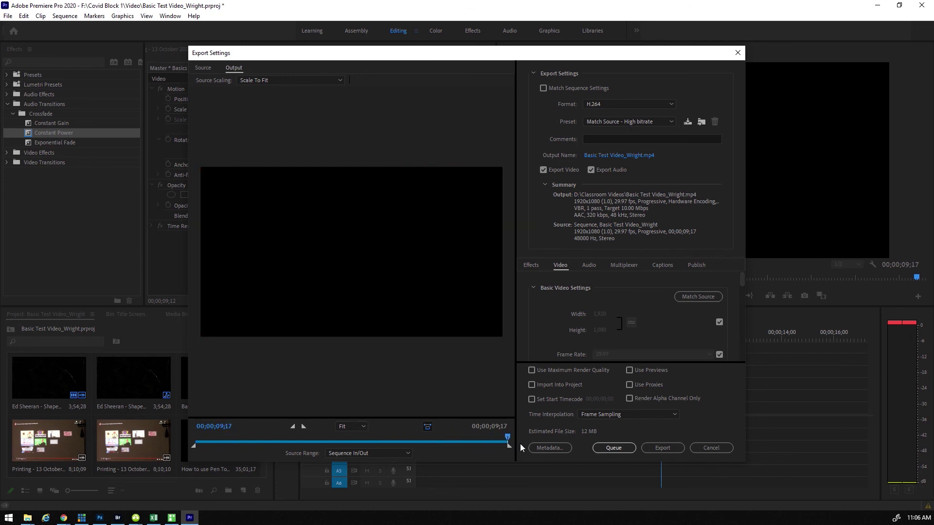
left_click(662, 448)
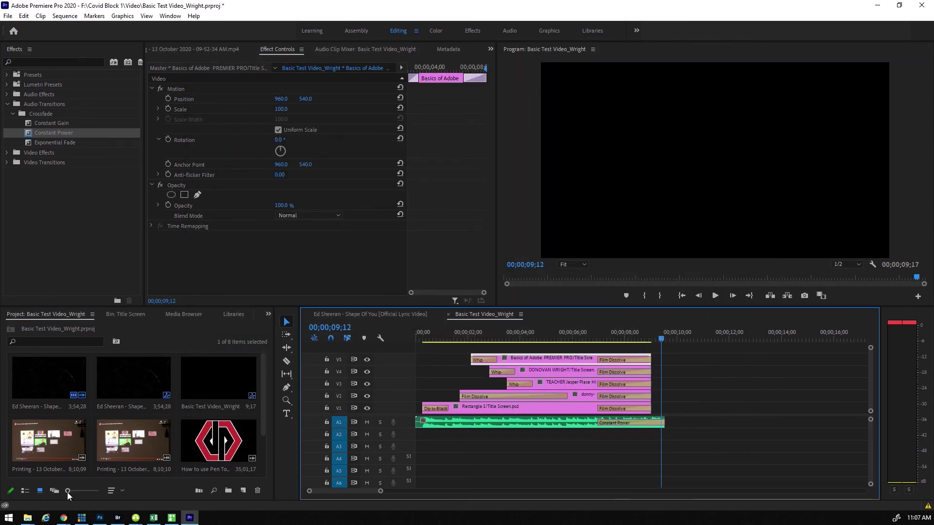
- Switch to File Explorer to check the Video folder for the exported file, and return to Premiere Pro
mouse_move(28, 518)
mouse_move(222, 472)
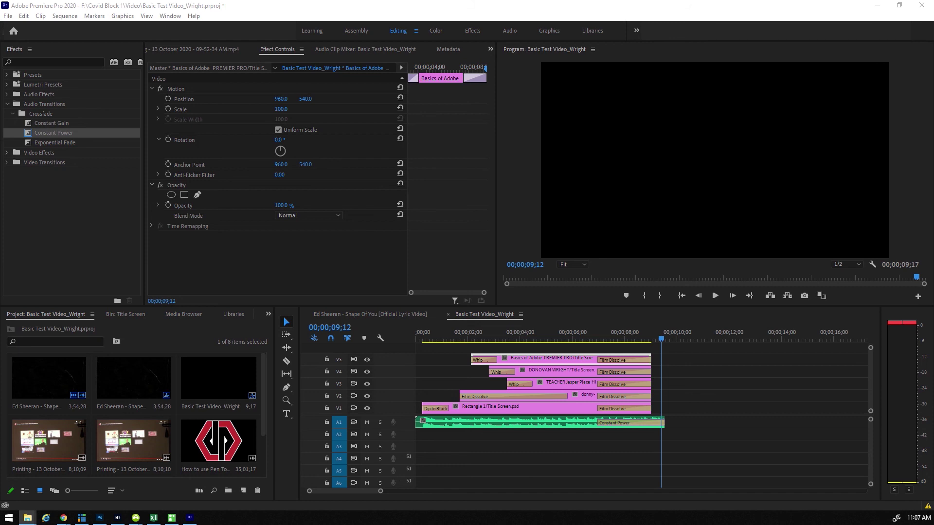
key("alt+Tab")
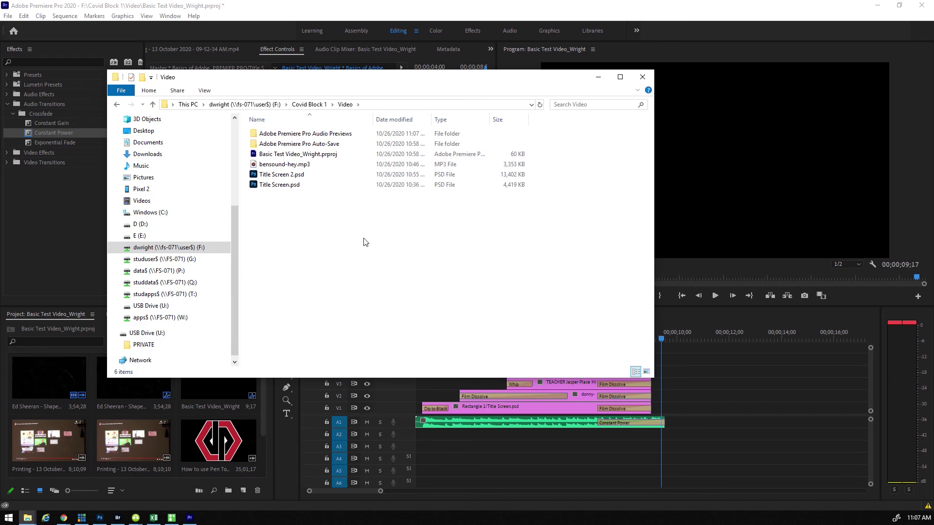
left_click(598, 79)
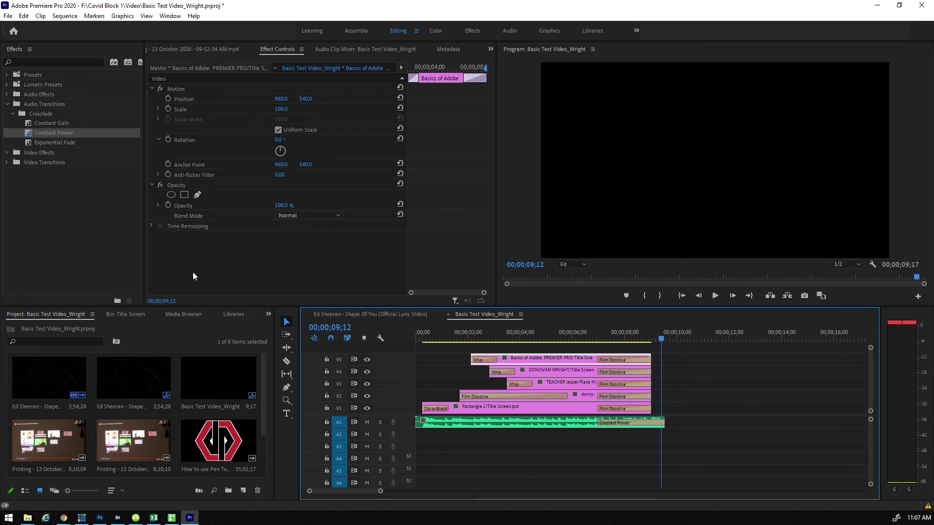
- Export the sequence again as an H.264 MP4, setting the output location to the Video folder inside Covid Block 1 on the F: drive
left_click(7, 17)
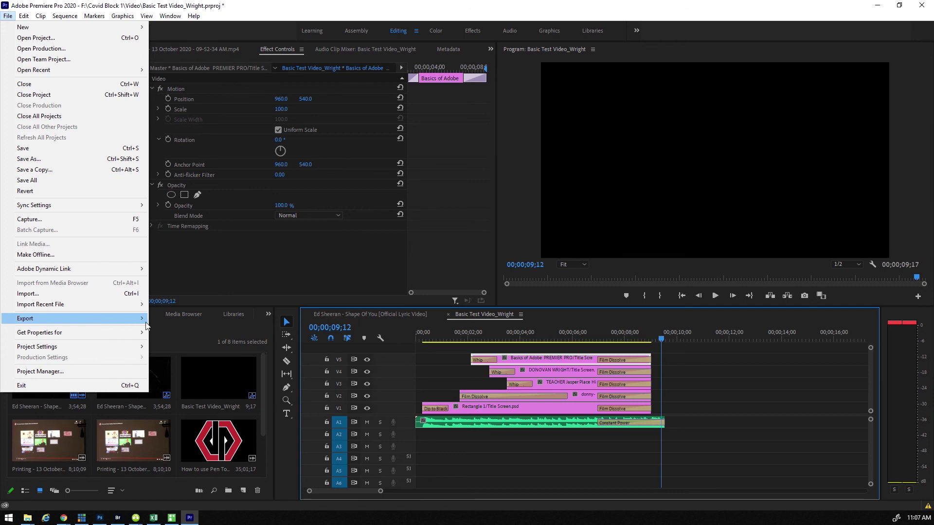
left_click(183, 325)
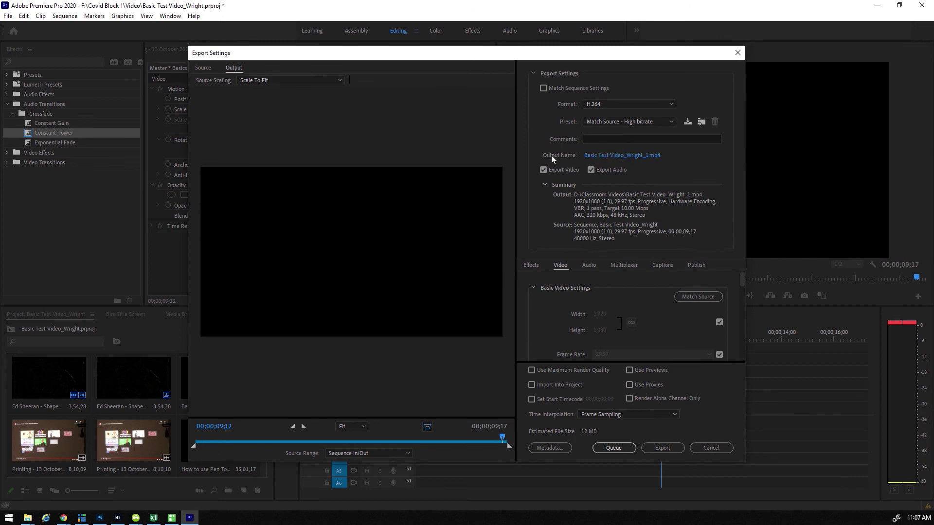
left_click(622, 155)
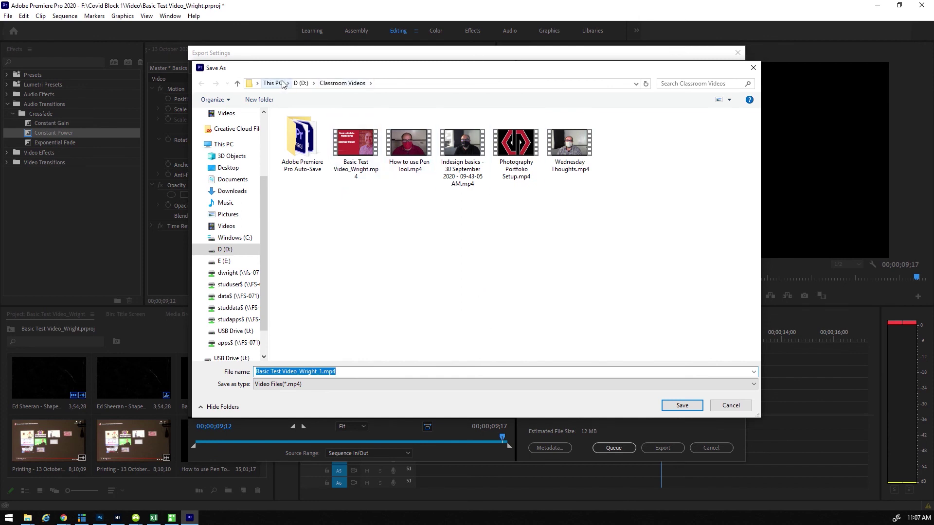
left_click(235, 276)
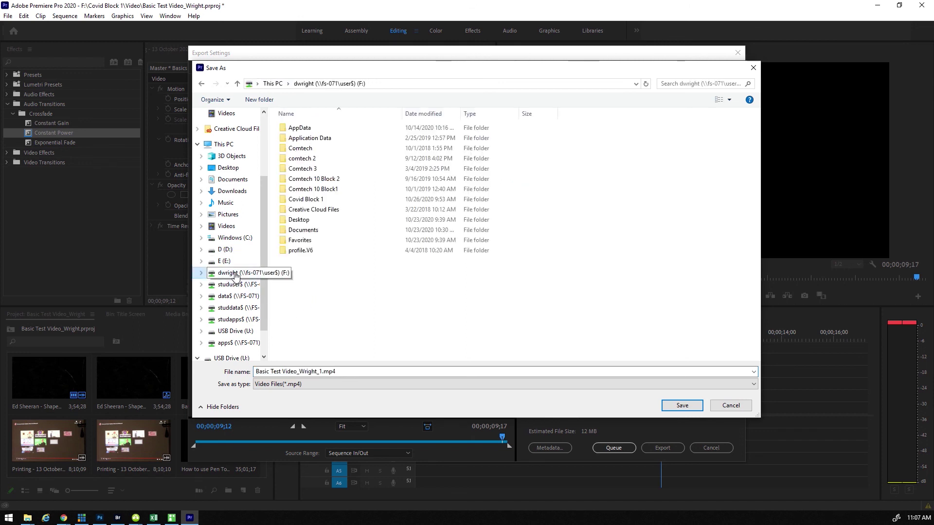
left_click(298, 202)
double_click(298, 202)
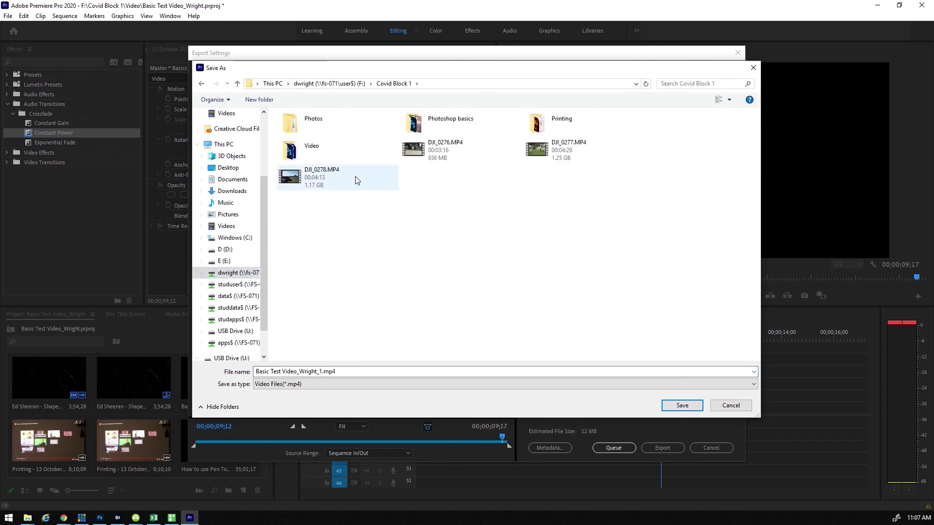
left_click(303, 152)
double_click(303, 153)
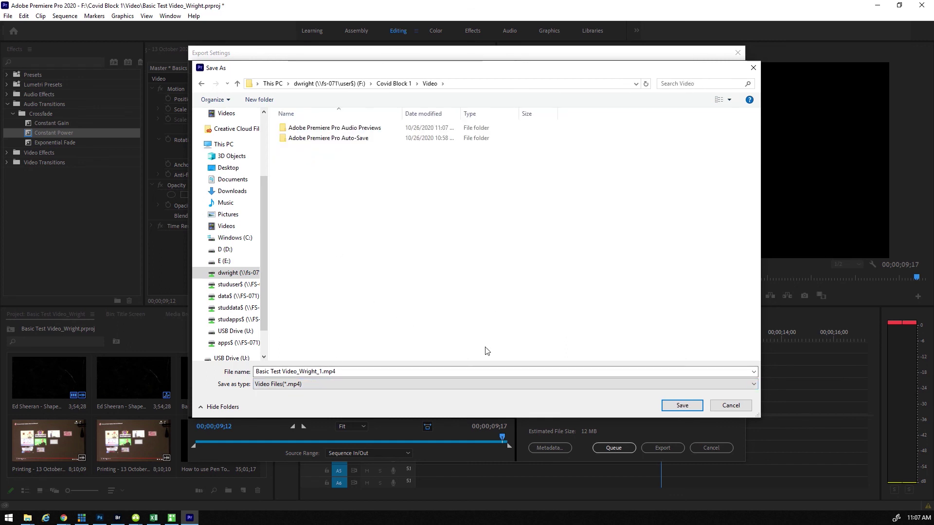
left_click(683, 406)
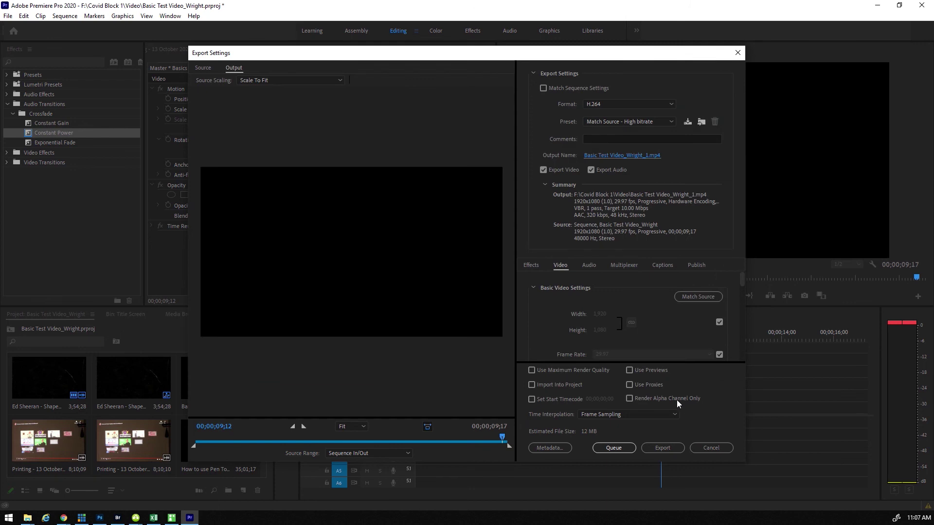
left_click(660, 448)
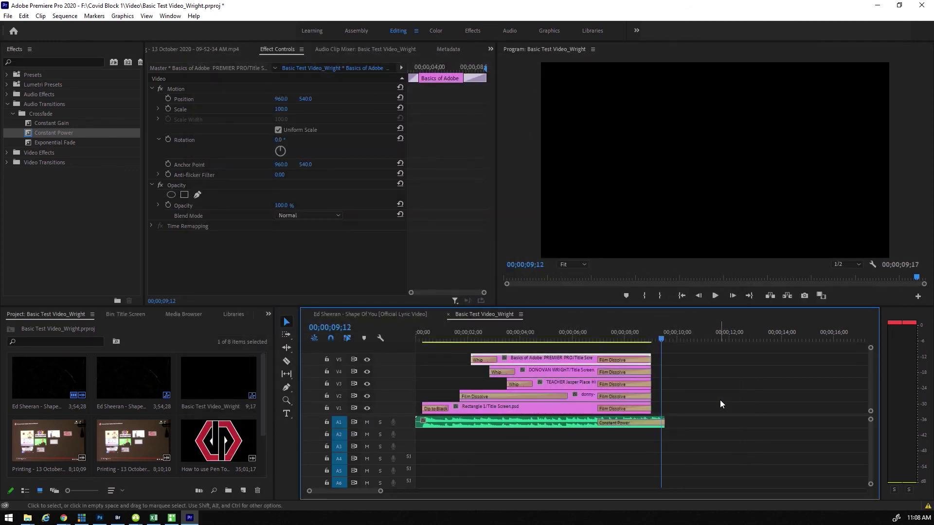
- Switch to the Video folder in File Explorer and play the newly exported MP4 to its end
left_click(28, 518)
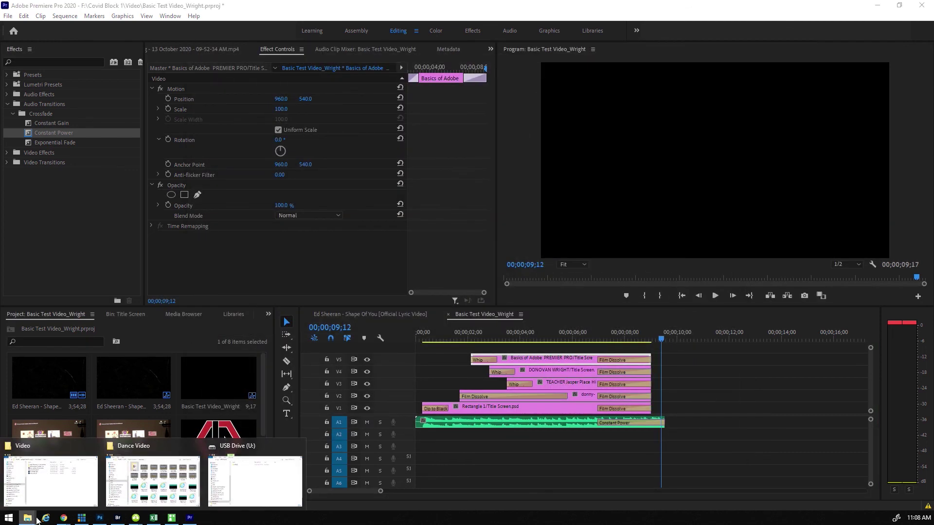
left_click(58, 479)
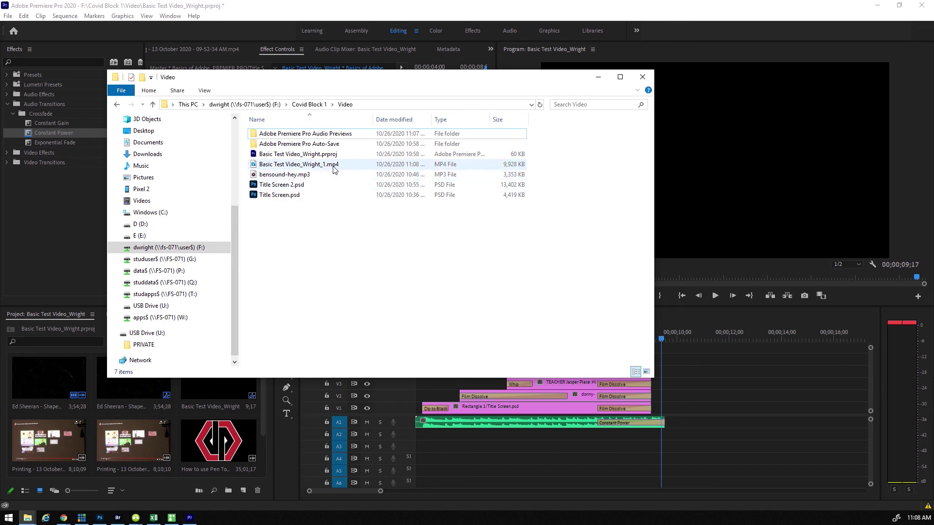
double_click(278, 166)
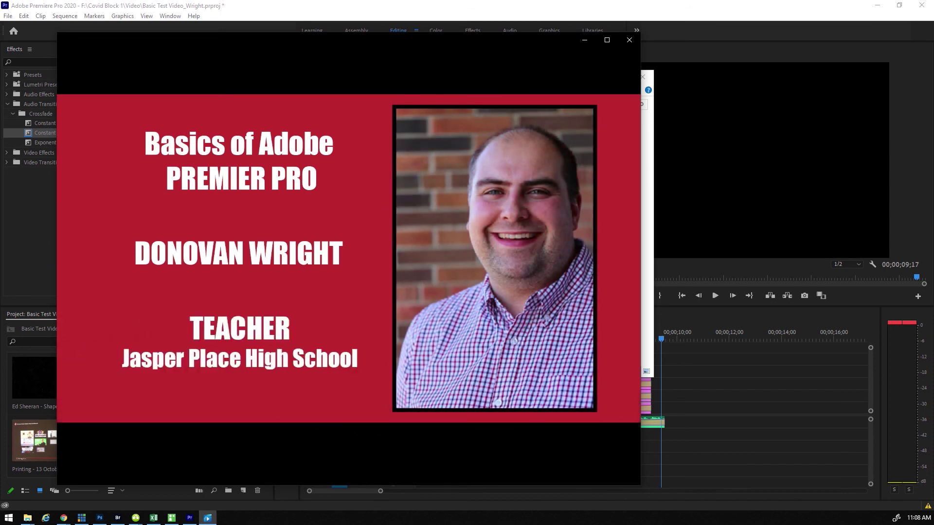
mouse_move(466, 48)
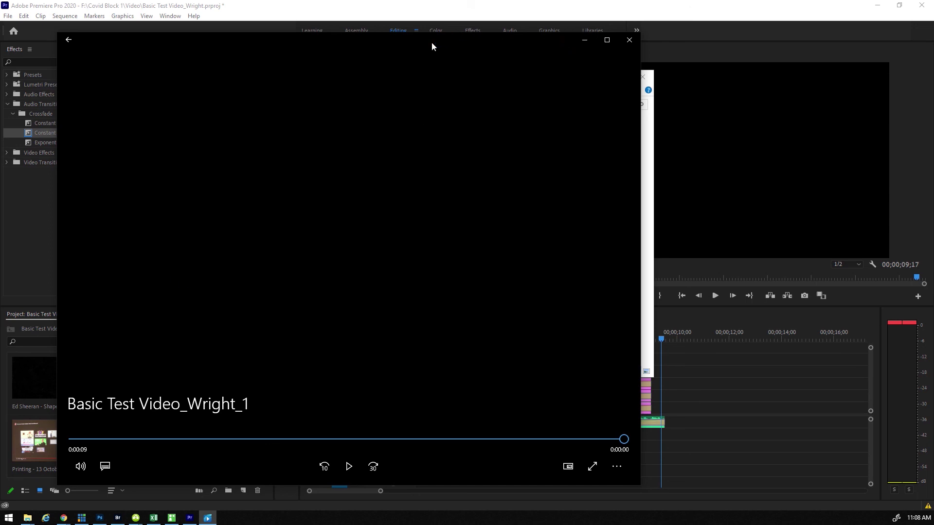
- Replay the exported video in the player, and clear the player and folder windows away to return to Premiere Pro
left_click_drag(249, 47, 357, 42)
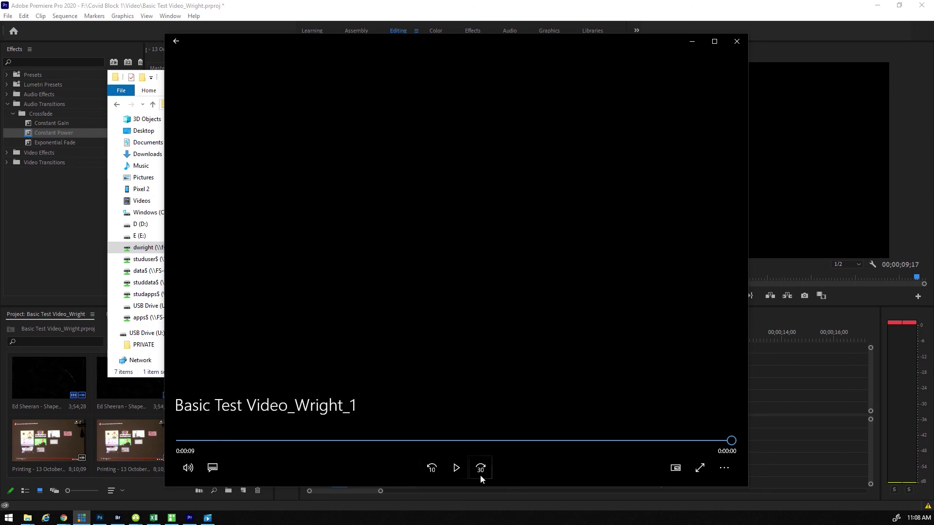
left_click(455, 468)
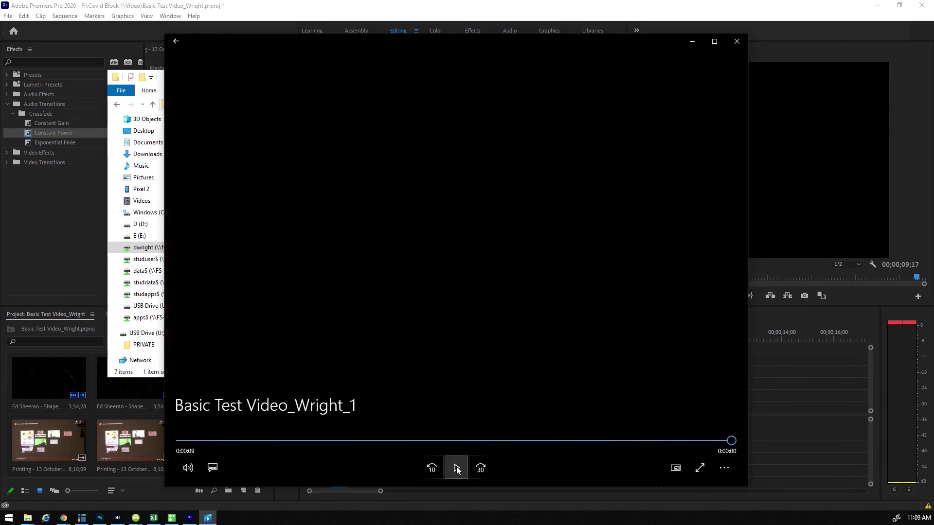
left_click(737, 42)
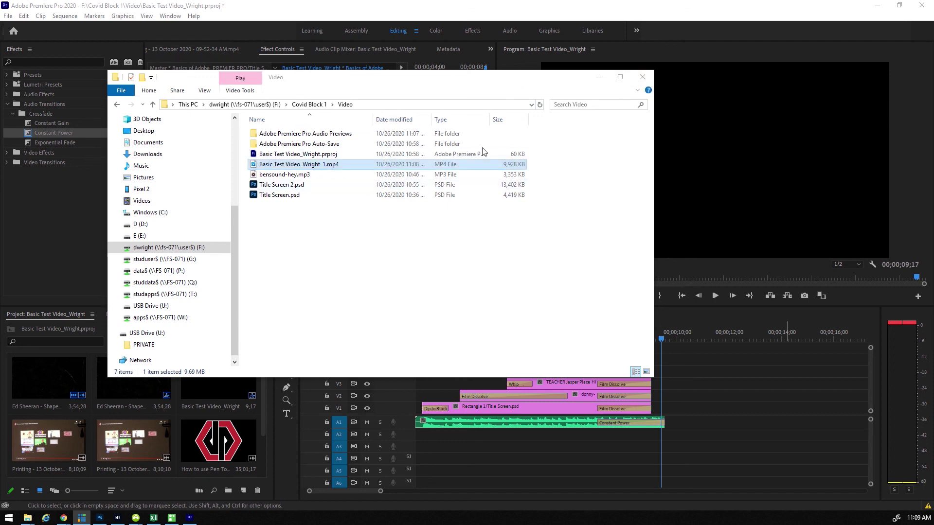
left_click_drag(454, 83, 0, 90)
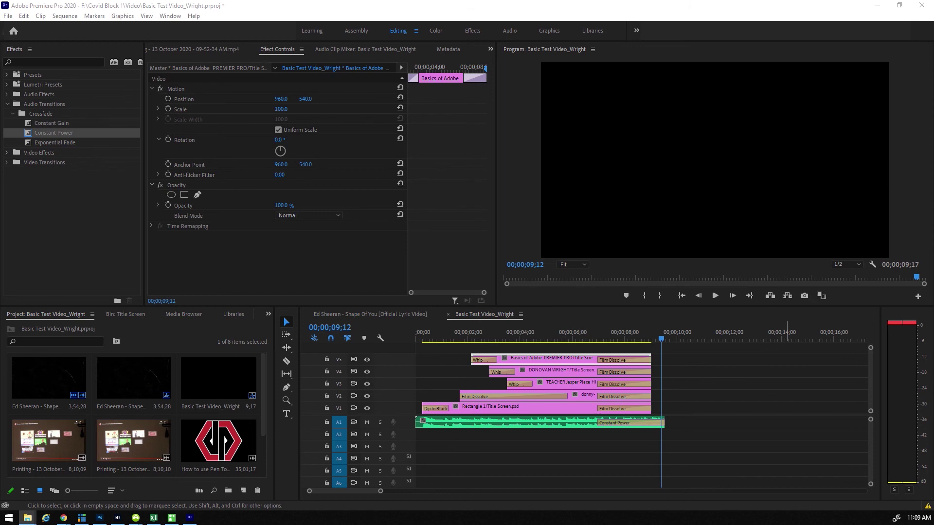